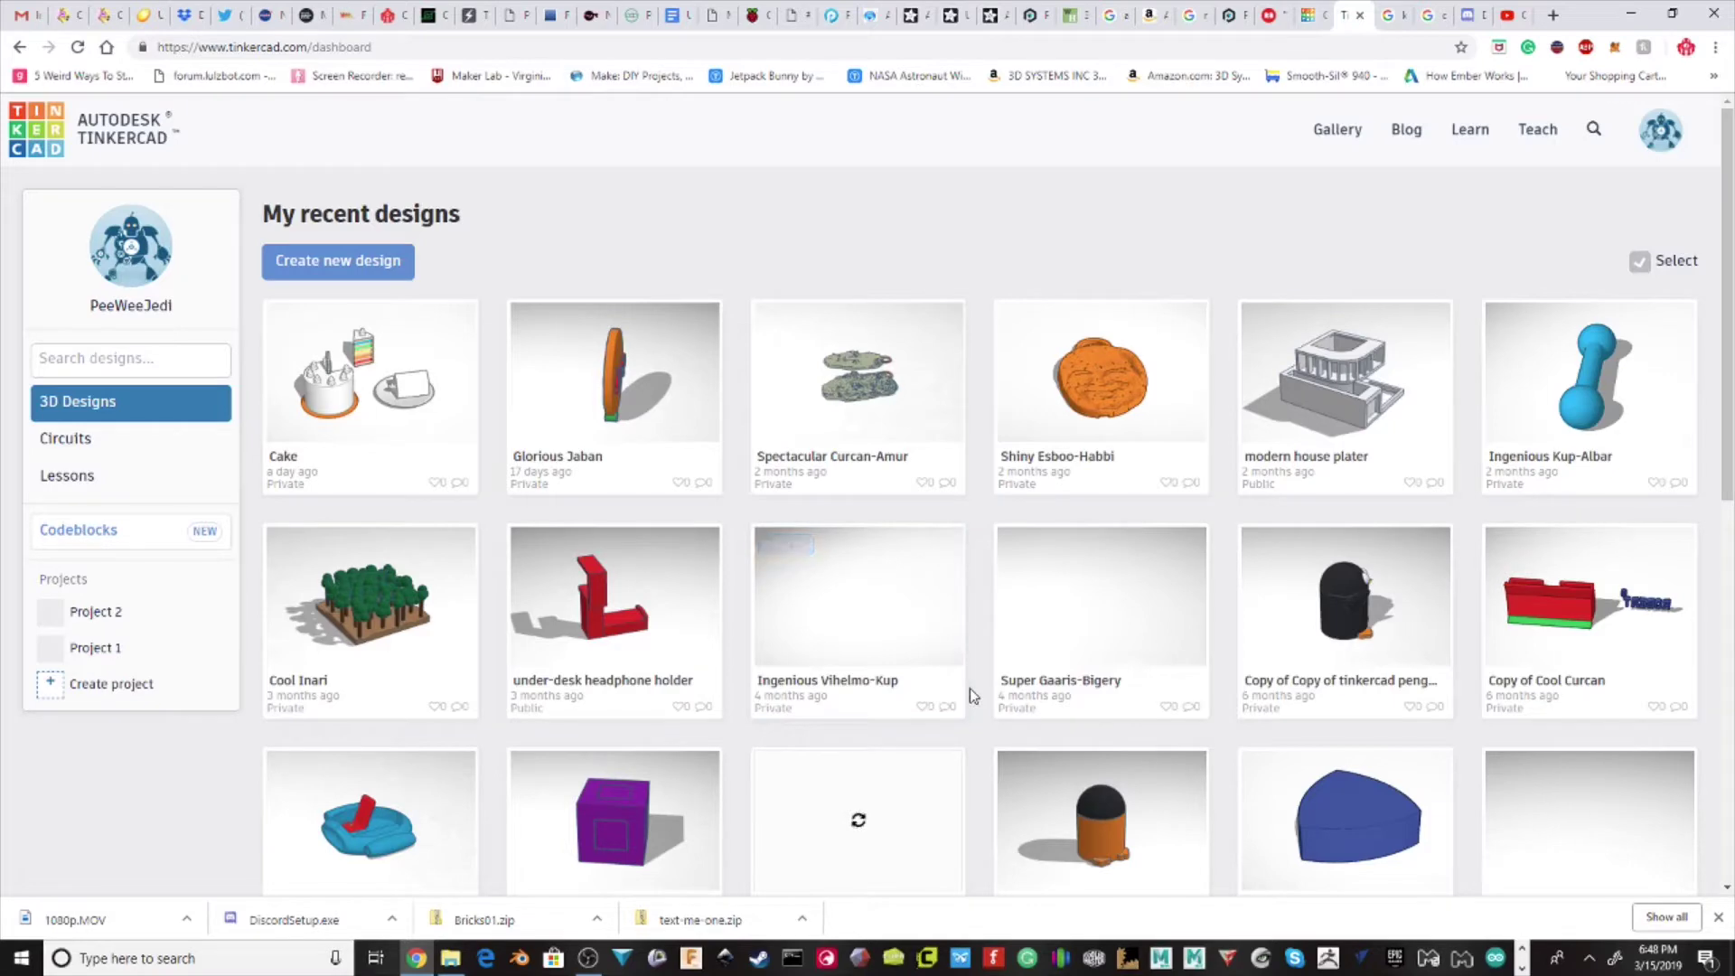
Create a new 3D design and place a solid box near the middle of the workplane.
{"action": "scroll", "coordinate": [981, 645], "scroll_direction": "down", "scroll_amount": 1}
{"action": "scroll", "coordinate": [982, 650], "scroll_direction": "down", "scroll_amount": 5}
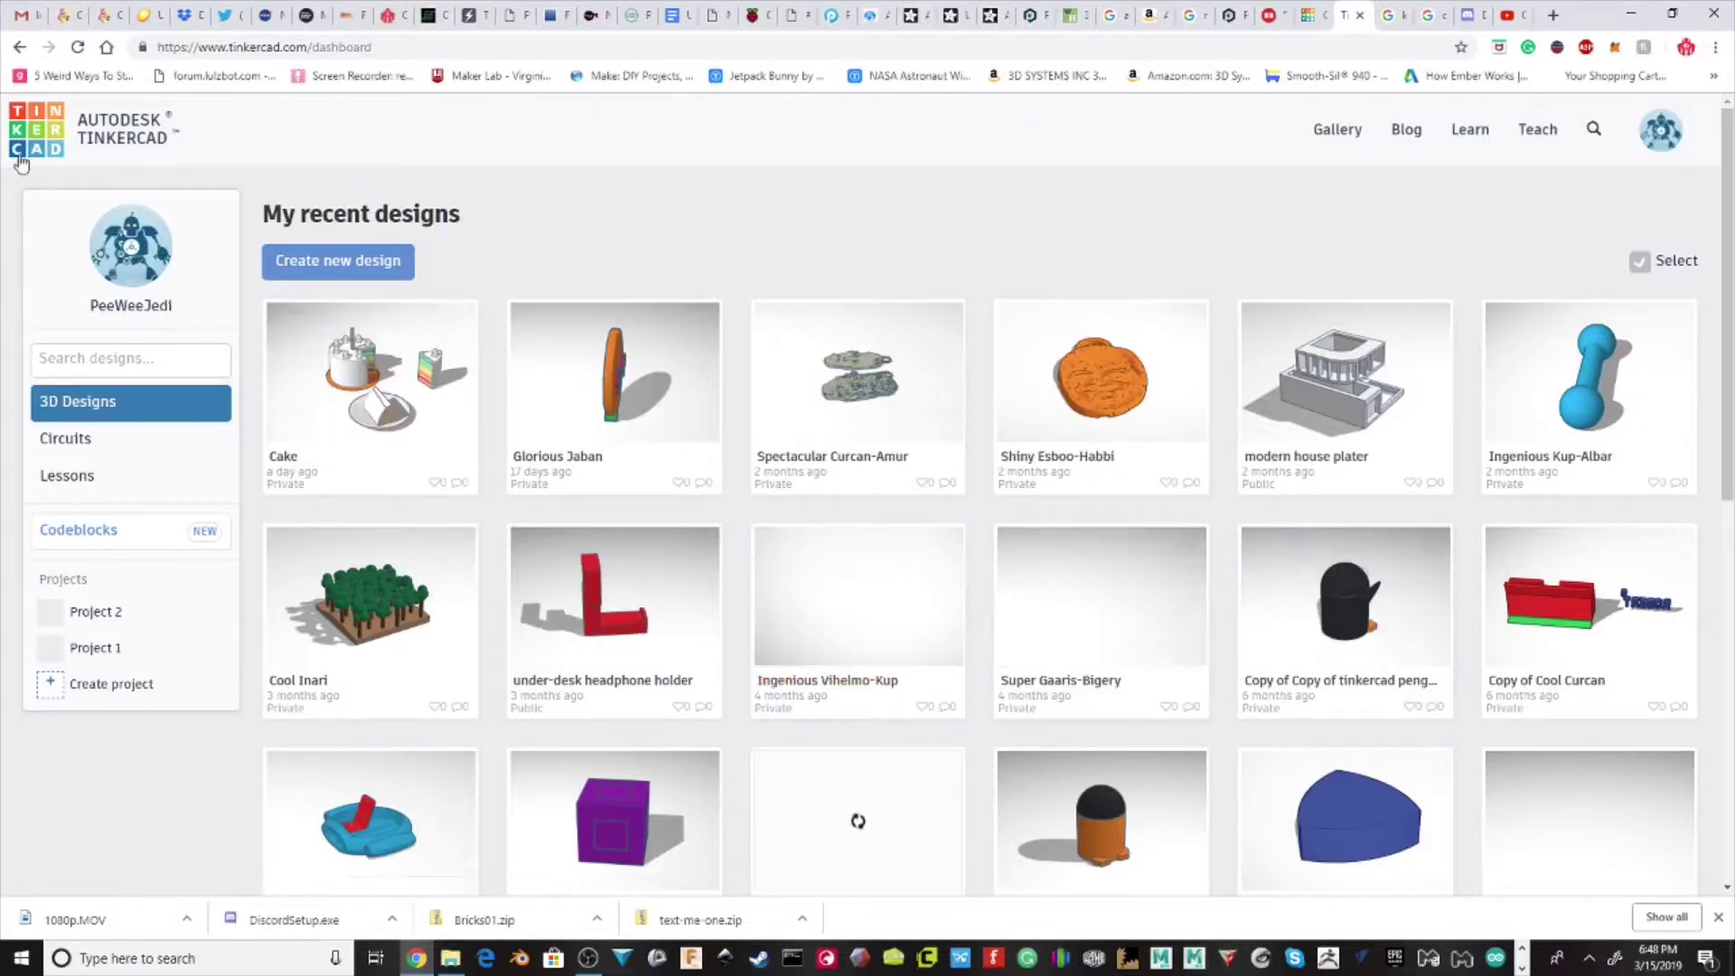
{"action": "left_click", "coordinate": [380, 274]}
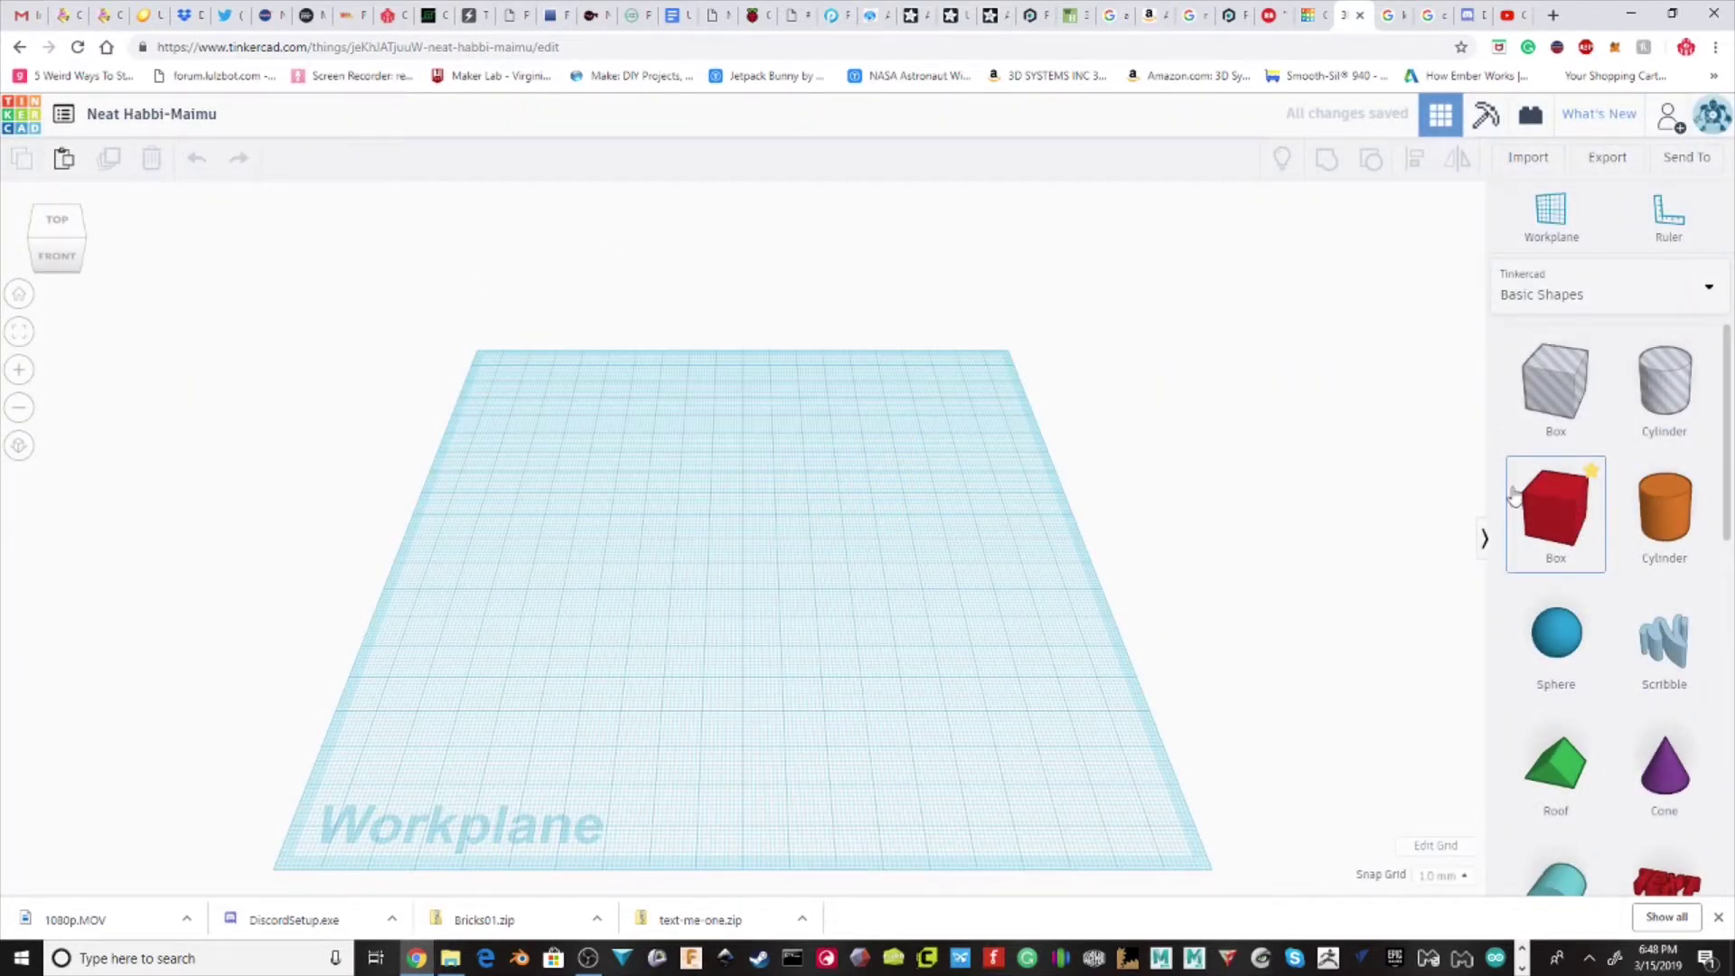
{"action": "left_click_drag", "start_coordinate": [1443, 481], "coordinate": [790, 532]}
{"action": "scroll", "coordinate": [852, 496], "scroll_direction": "up", "scroll_amount": 2}
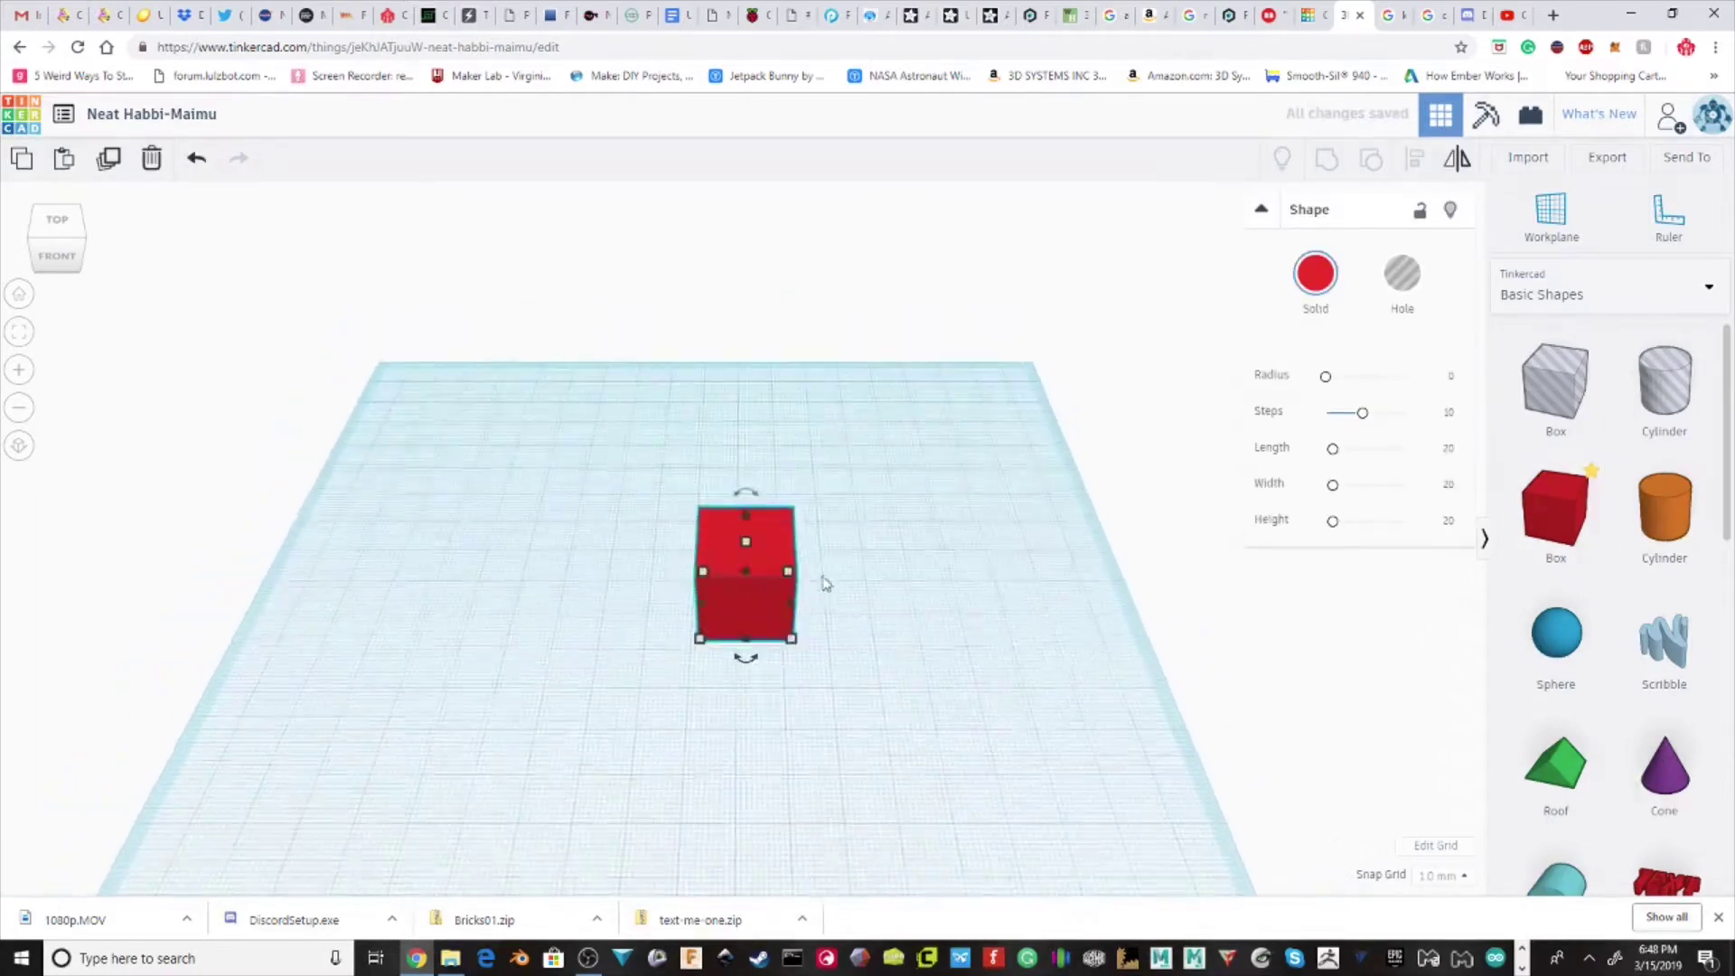
Examine the box from several angles and distances.
{"action": "scroll", "coordinate": [824, 576], "scroll_direction": "up", "scroll_amount": 3}
{"action": "middle_click_drag", "start_coordinate": [782, 607], "coordinate": [813, 435]}
{"action": "right_click_drag", "start_coordinate": [688, 444], "coordinate": [944, 449]}
{"action": "scroll", "coordinate": [747, 457], "scroll_direction": "up", "scroll_amount": 4}
{"action": "middle_click_drag", "start_coordinate": [849, 465], "coordinate": [956, 542]}
{"action": "left_click_drag", "start_coordinate": [791, 542], "coordinate": [800, 573]}
{"action": "scroll", "coordinate": [995, 488], "scroll_direction": "down", "scroll_amount": 5}
{"action": "right_click_drag", "start_coordinate": [964, 430], "coordinate": [78, 561]}
{"action": "middle_click_drag", "start_coordinate": [978, 354], "coordinate": [905, 358]}
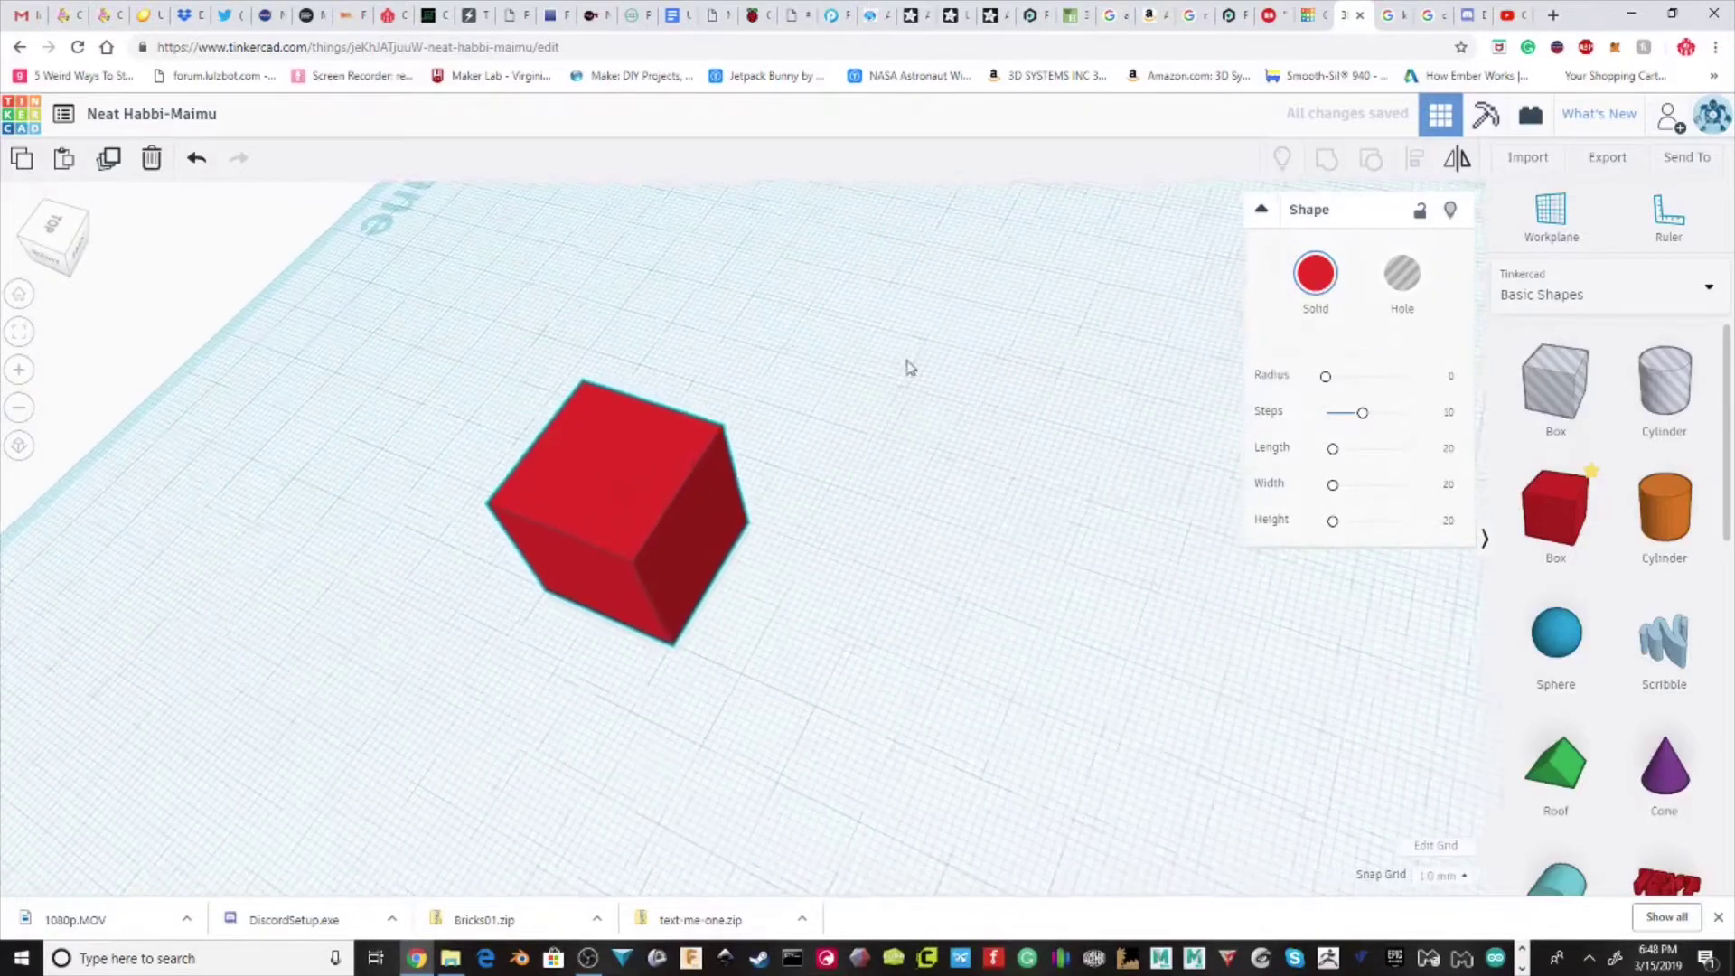
{"action": "right_click_drag", "start_coordinate": [906, 364], "coordinate": [758, 566]}
Lower the box's height to 4 mm.
{"action": "left_click_drag", "start_coordinate": [636, 575], "coordinate": [675, 617]}
{"action": "left_click", "coordinate": [19, 294]}
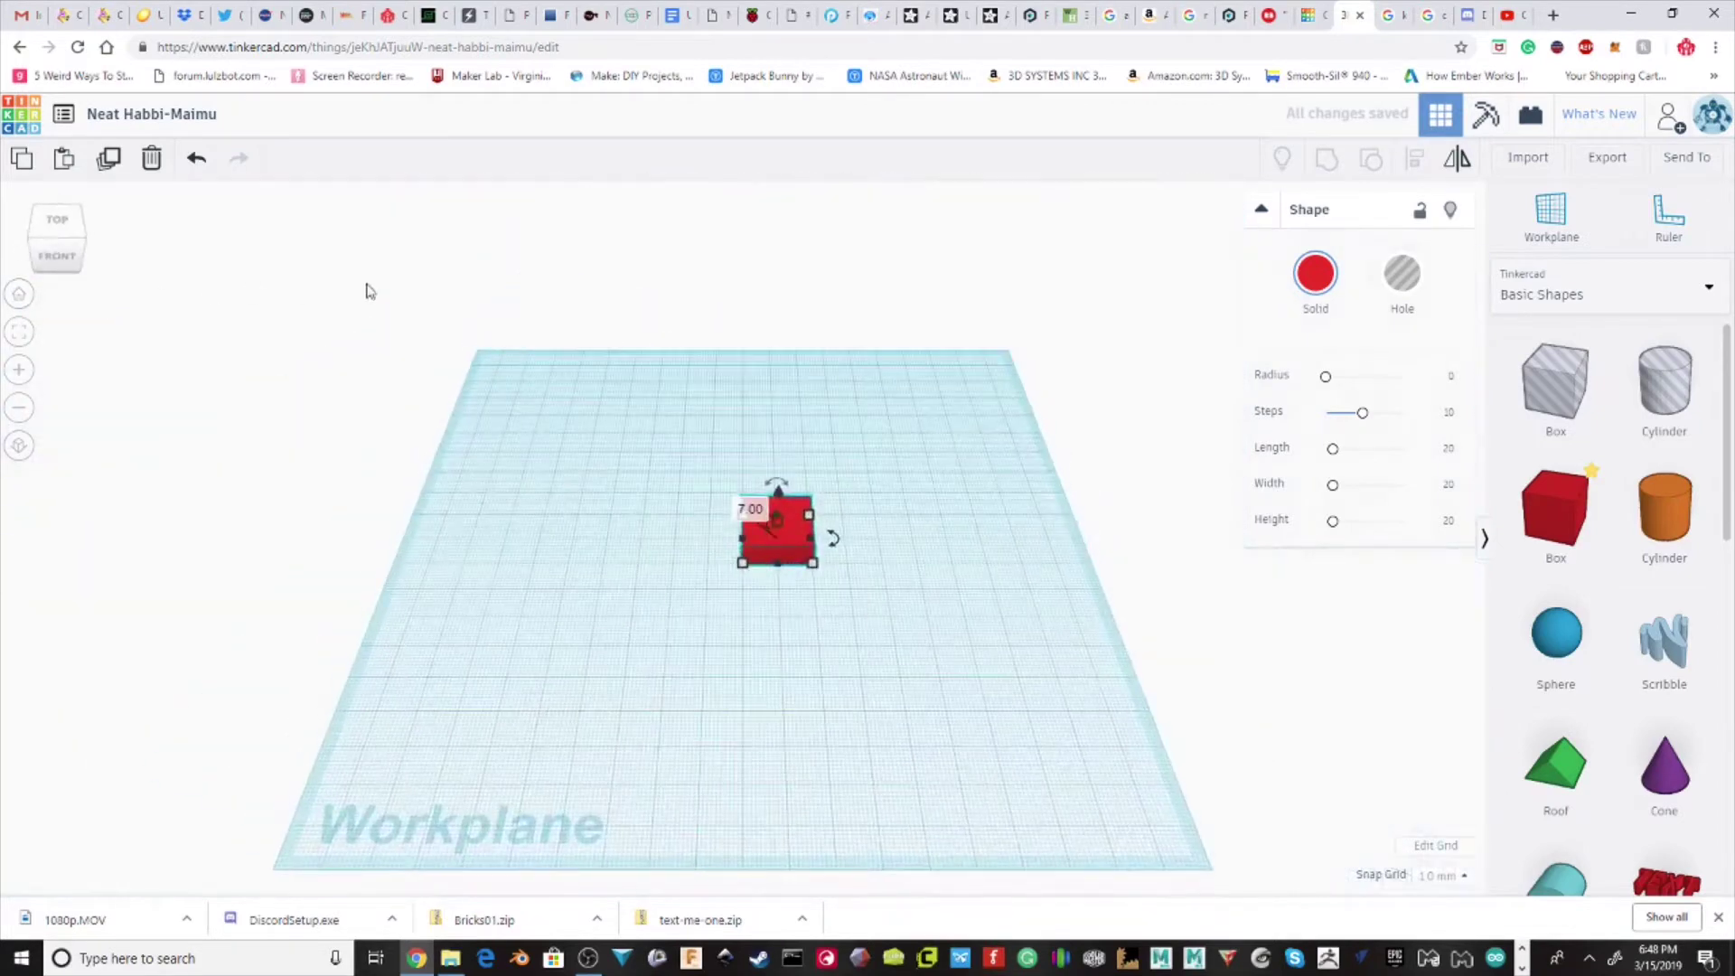
{"action": "scroll", "coordinate": [749, 524], "scroll_direction": "up", "scroll_amount": 5}
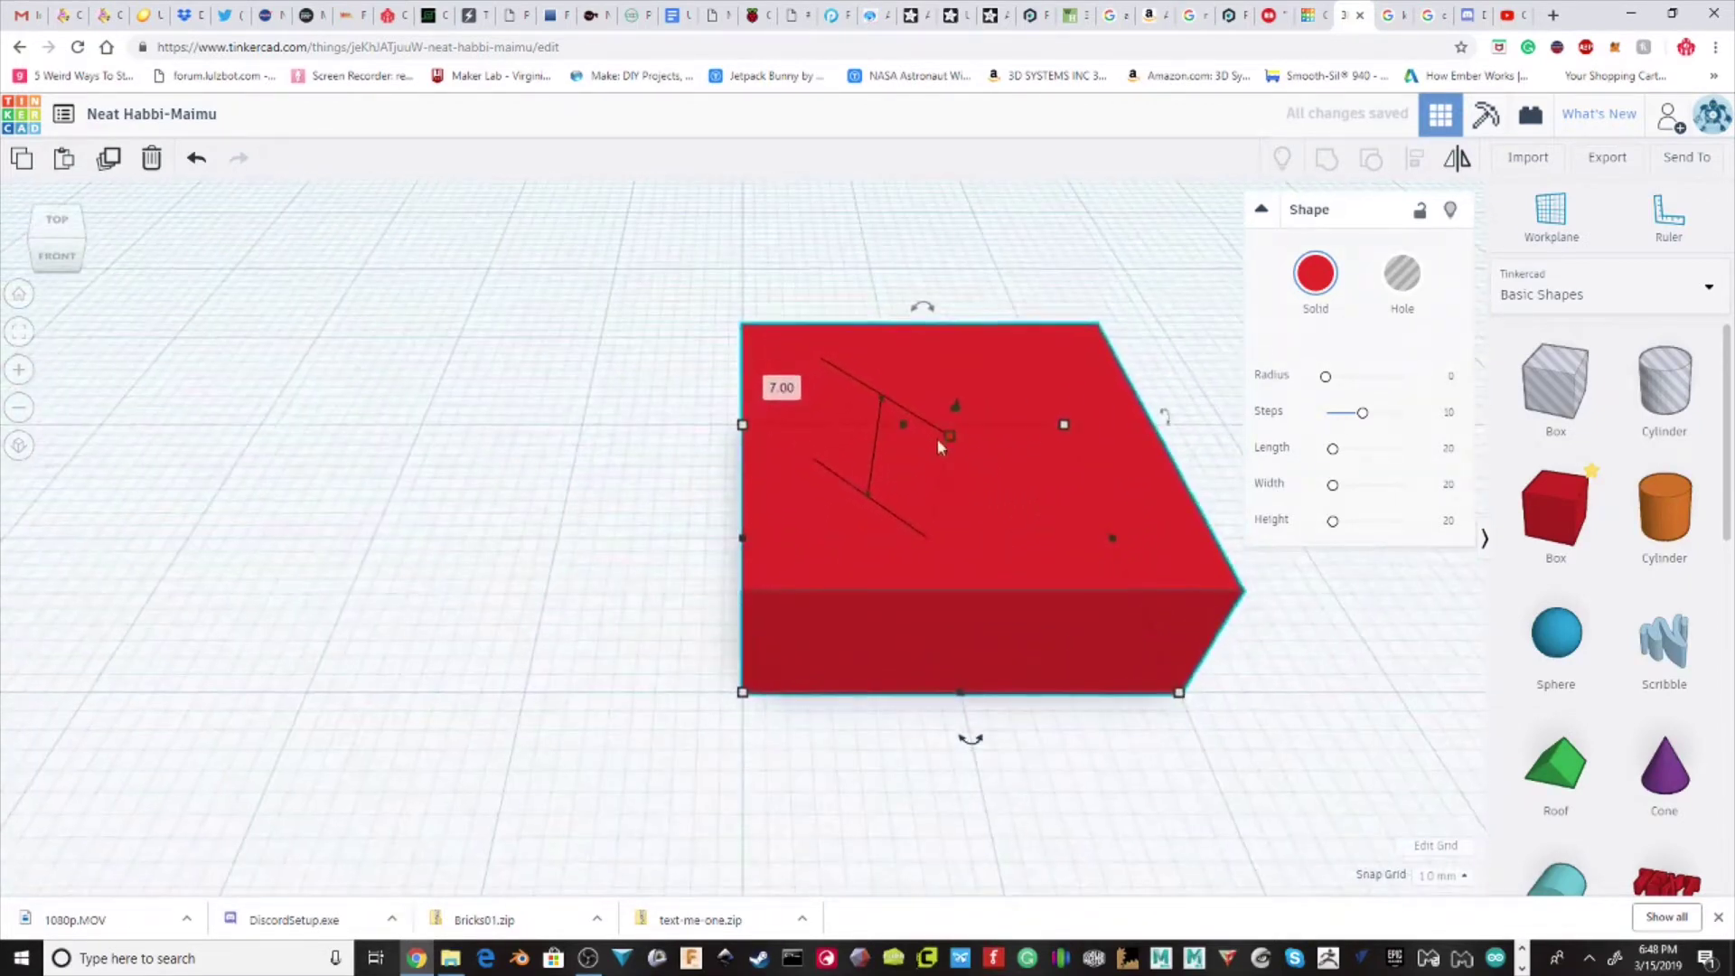
{"action": "left_click_drag", "start_coordinate": [953, 434], "coordinate": [931, 474]}
{"action": "scroll", "coordinate": [931, 474], "scroll_direction": "down", "scroll_amount": 4}
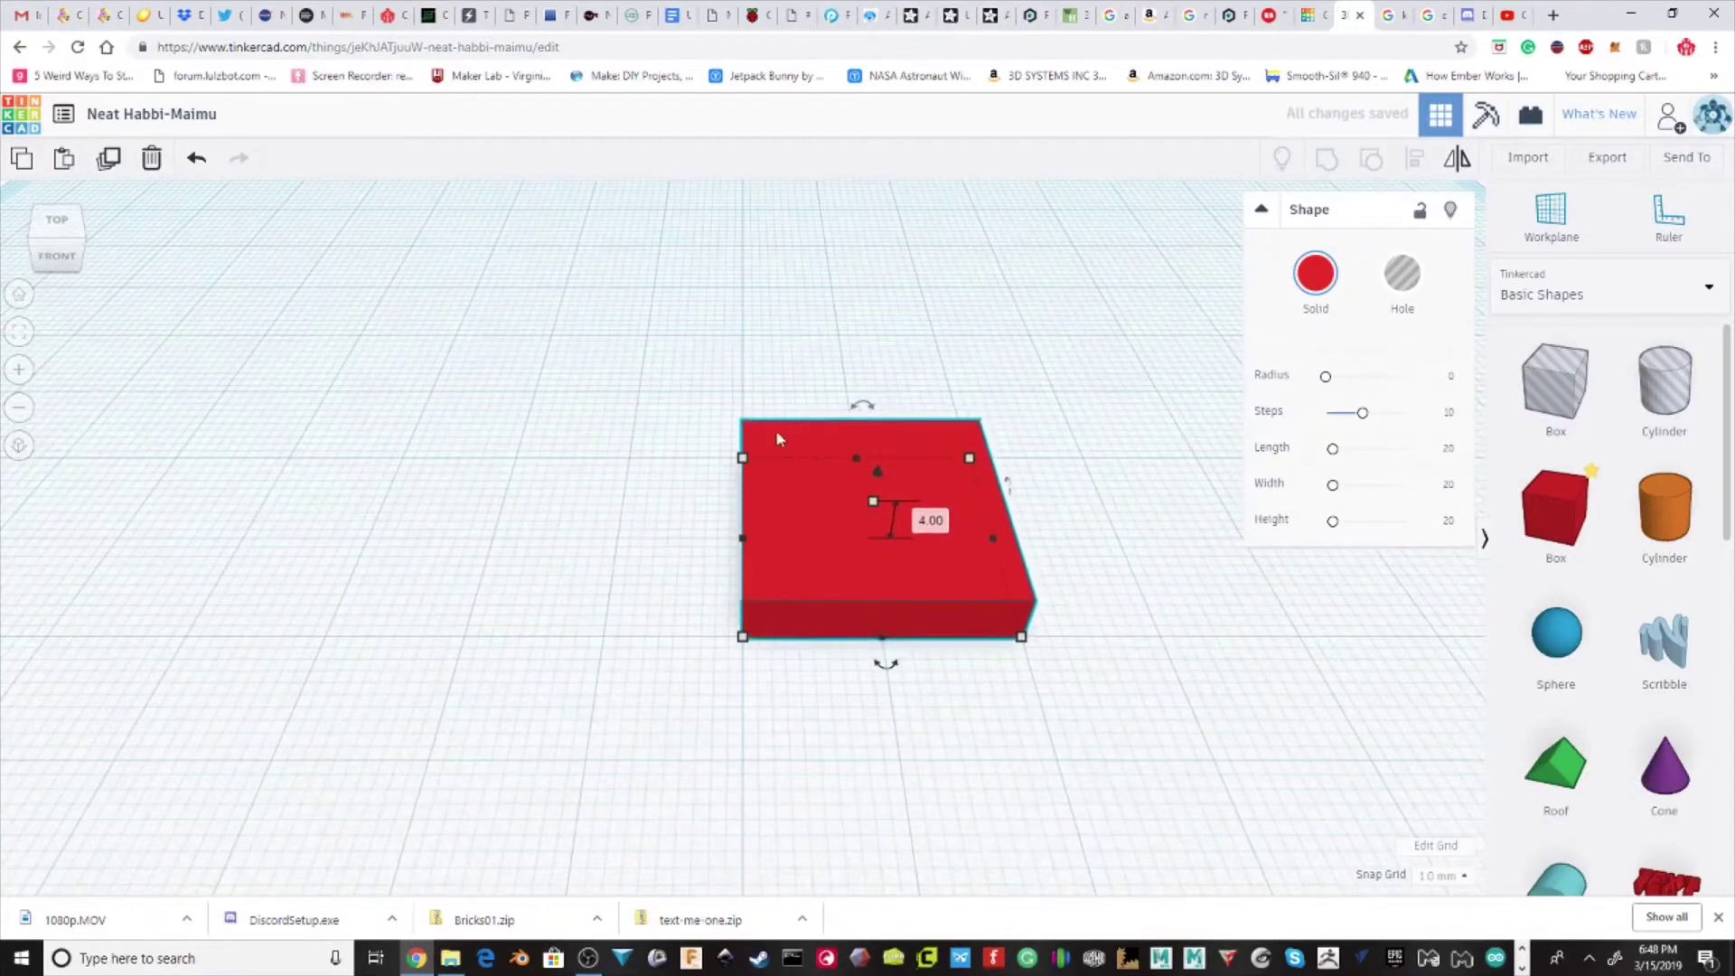
Stretch the flat box sideways to a width of 60 mm to form a long base plate.
{"action": "scroll", "coordinate": [786, 384], "scroll_direction": "up", "scroll_amount": 3}
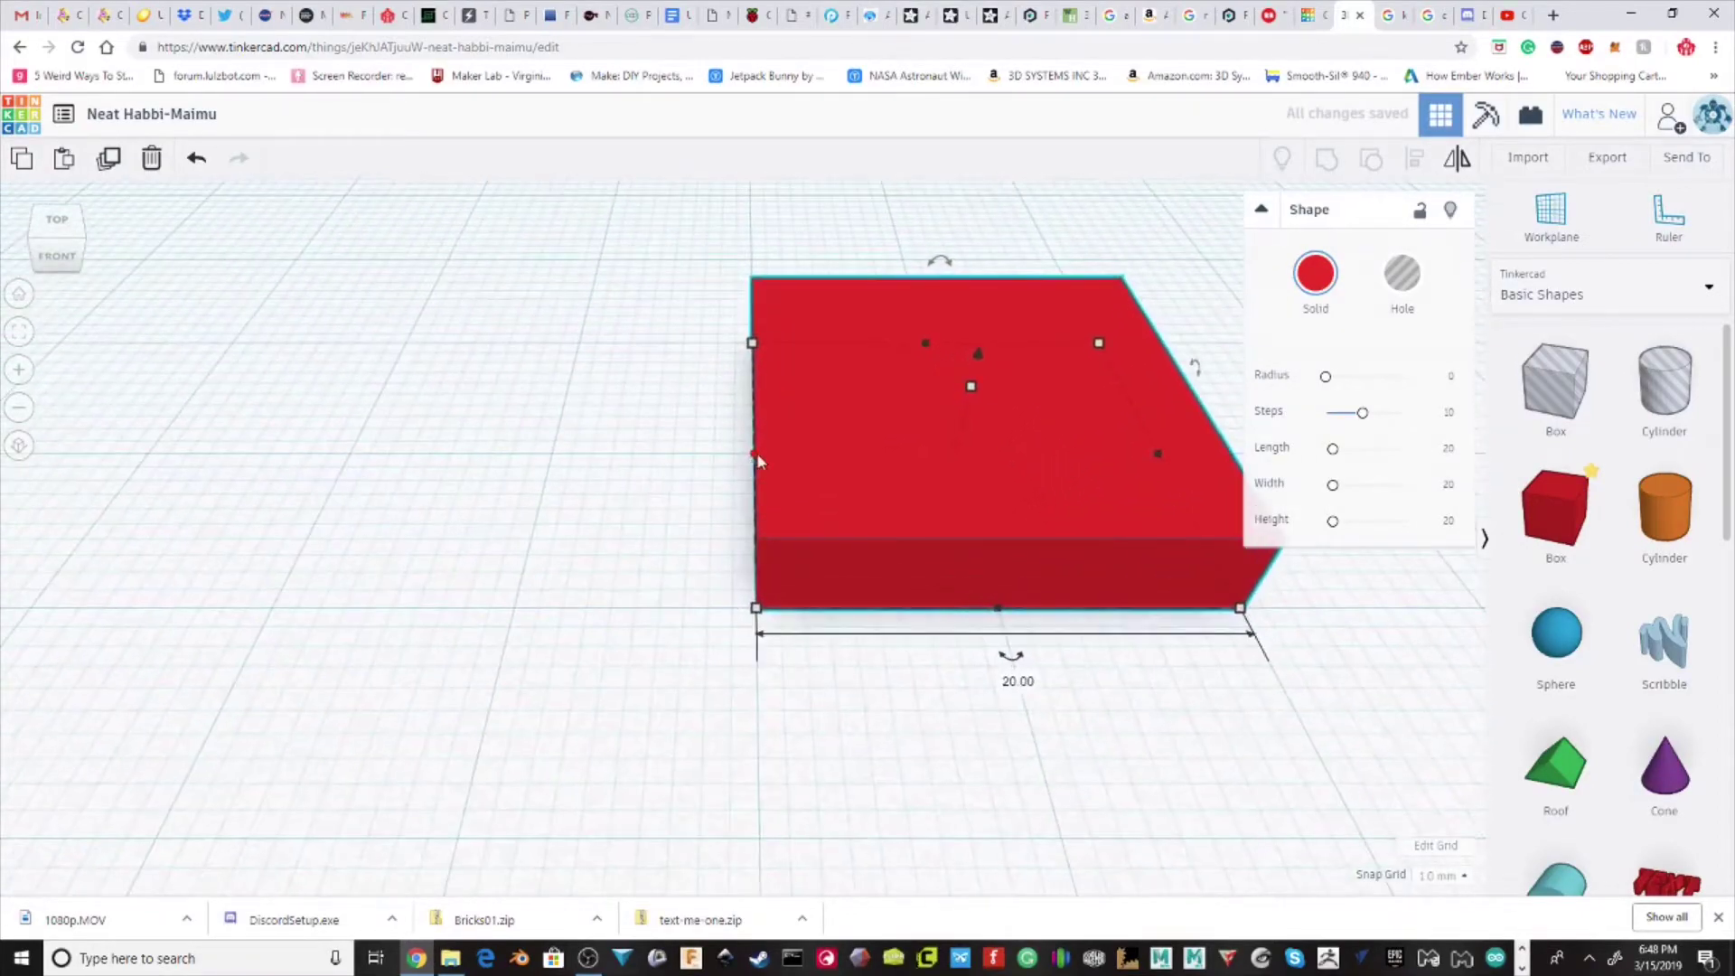
{"action": "scroll", "coordinate": [753, 455], "scroll_direction": "down", "scroll_amount": 3}
{"action": "middle_click_drag", "start_coordinate": [760, 502], "coordinate": [816, 544]}
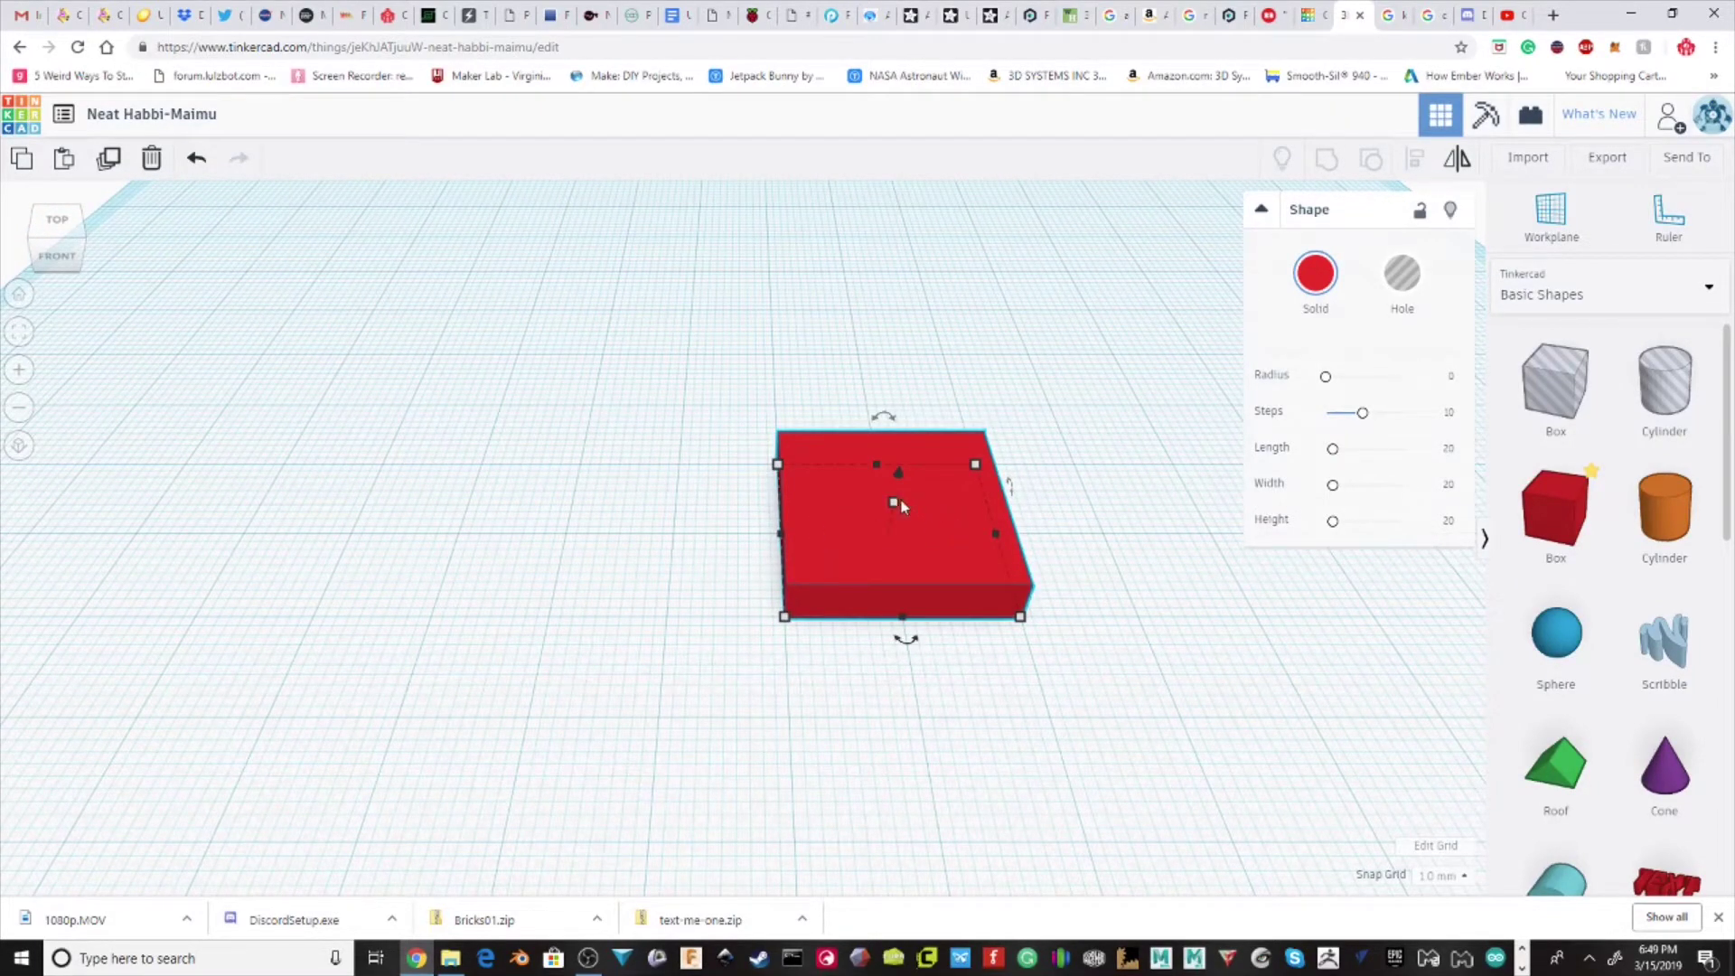
{"action": "mouse_move", "coordinate": [898, 500]}
{"action": "left_mouse_down"}
{"action": "mouse_move", "coordinate": [947, 316]}
{"action": "mouse_move", "coordinate": [910, 532]}
{"action": "mouse_move", "coordinate": [908, 498]}
{"action": "left_mouse_up"}
{"action": "left_click_drag", "start_coordinate": [782, 537], "coordinate": [376, 473]}
{"action": "middle_click_drag", "start_coordinate": [514, 431], "coordinate": [546, 410]}
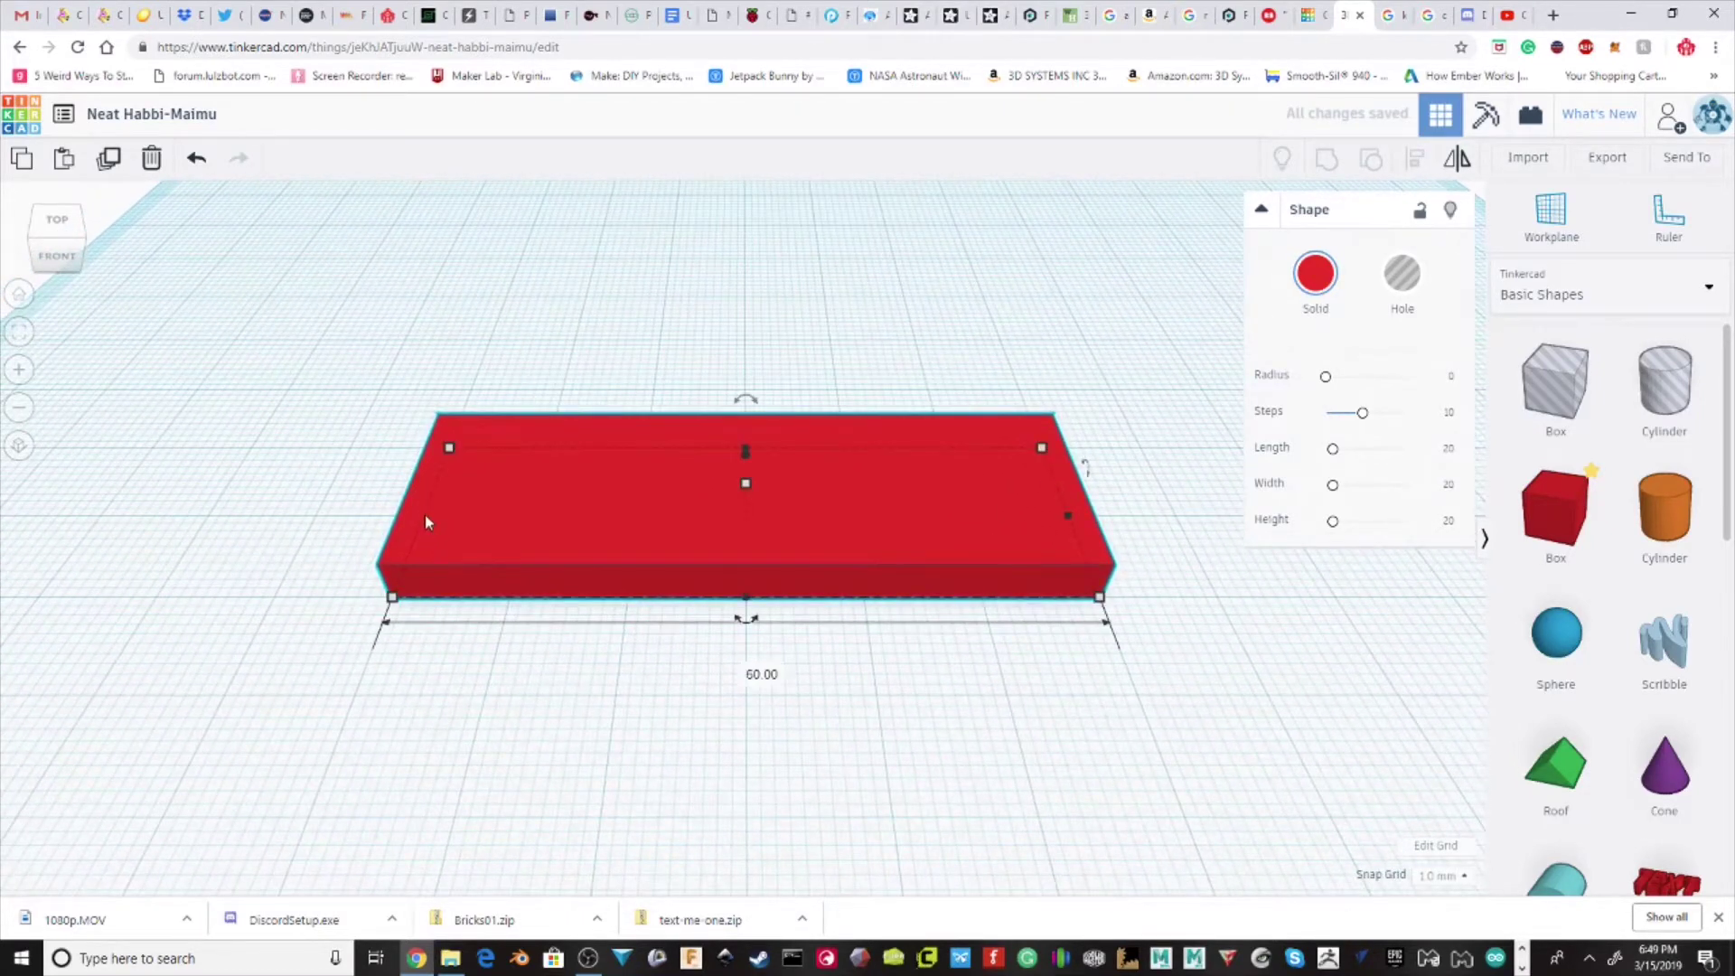
{"action": "left_click", "coordinate": [325, 420]}
{"action": "scroll", "coordinate": [351, 440], "scroll_direction": "down", "scroll_amount": 2}
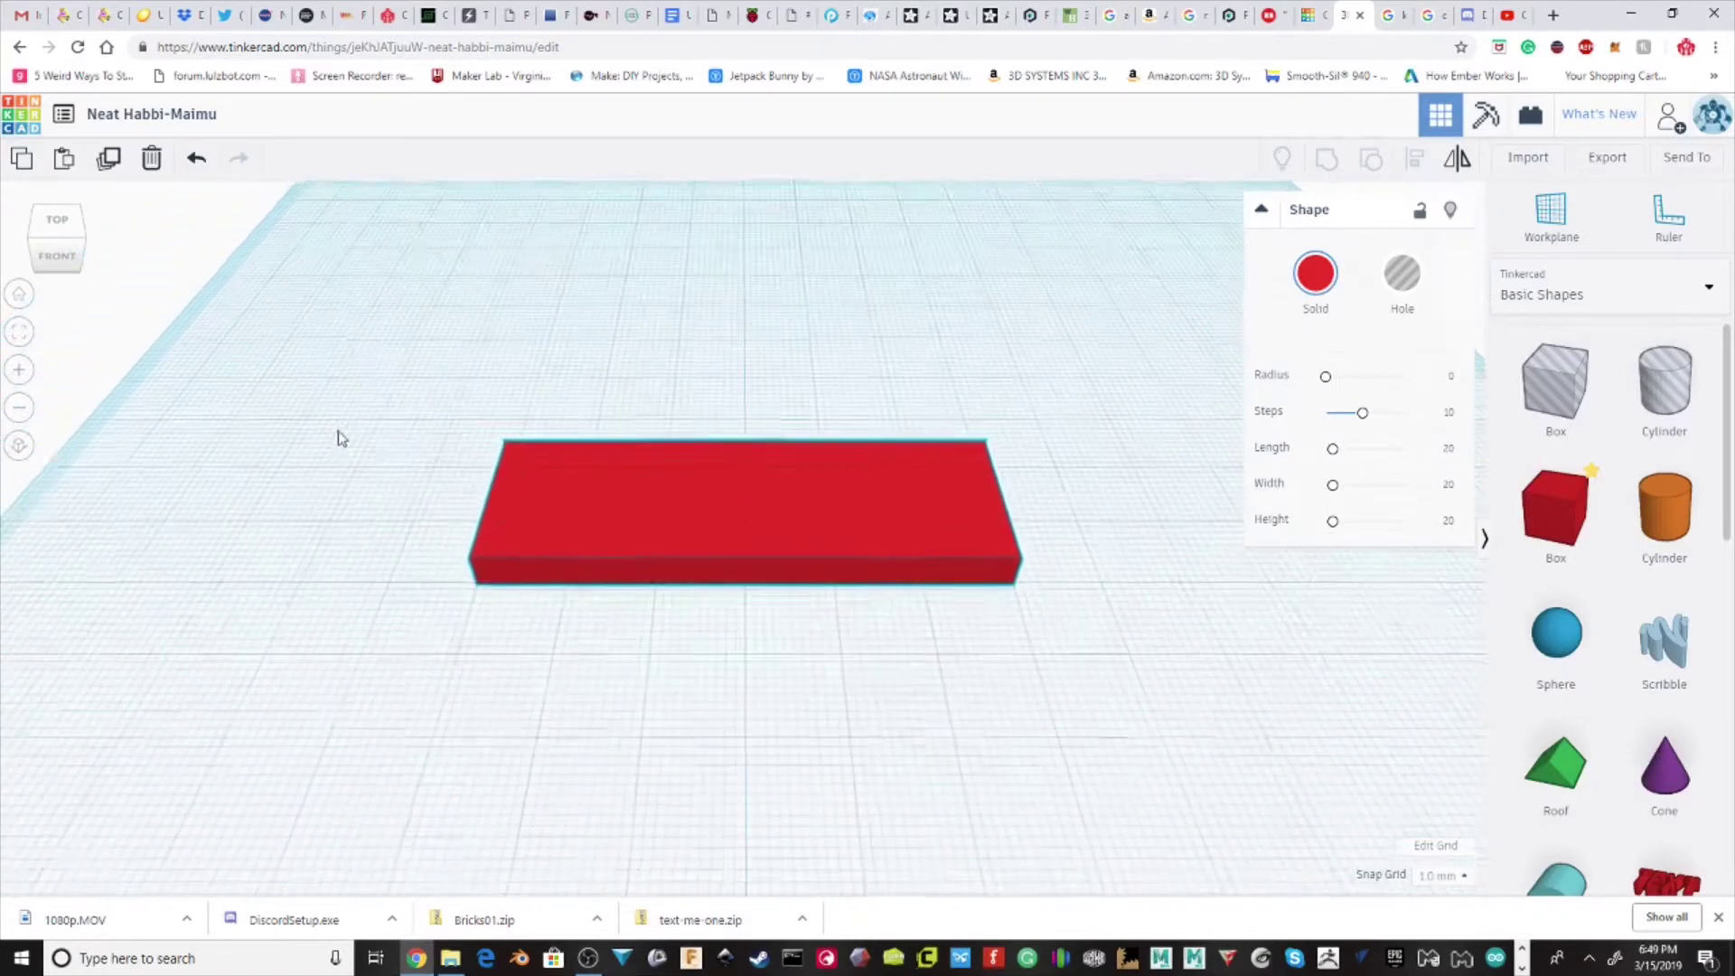
{"action": "scroll", "coordinate": [398, 476], "scroll_direction": "up", "scroll_amount": 2}
Browse the basic shapes and switch the shape library to Text and numbers.
{"action": "scroll", "coordinate": [1670, 506], "scroll_direction": "down", "scroll_amount": 5}
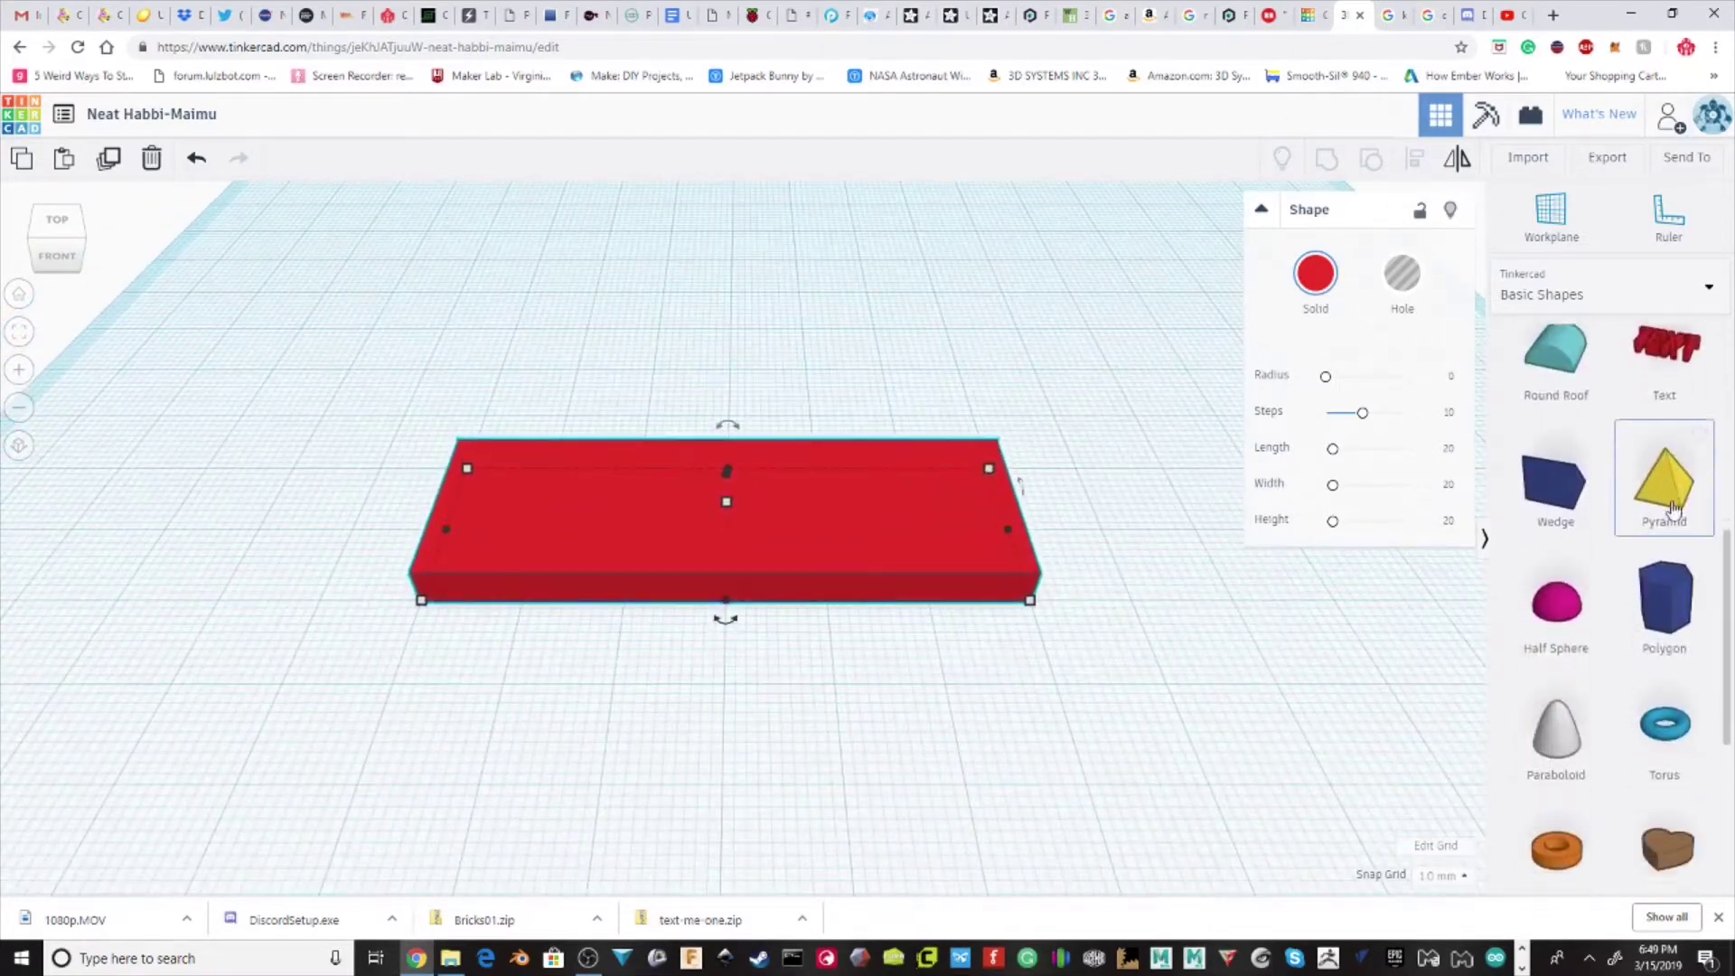
{"action": "scroll", "coordinate": [1671, 509], "scroll_direction": "down", "scroll_amount": 4}
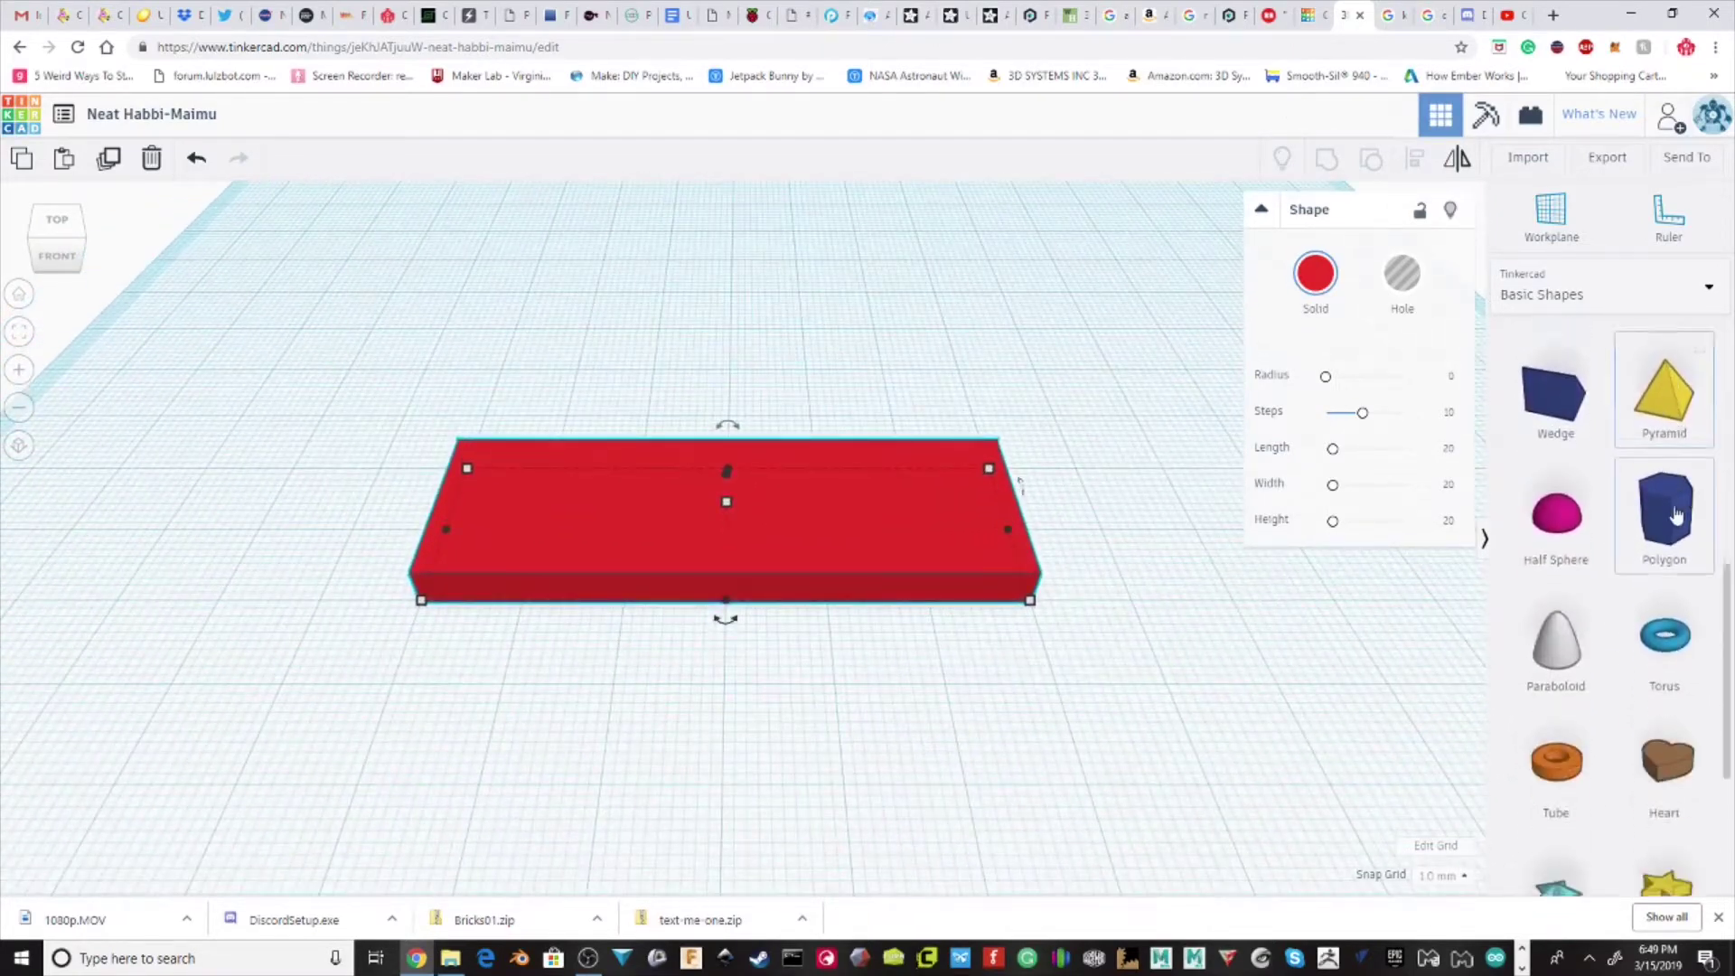
{"action": "left_click", "coordinate": [1573, 294]}
{"action": "left_click", "coordinate": [1583, 381]}
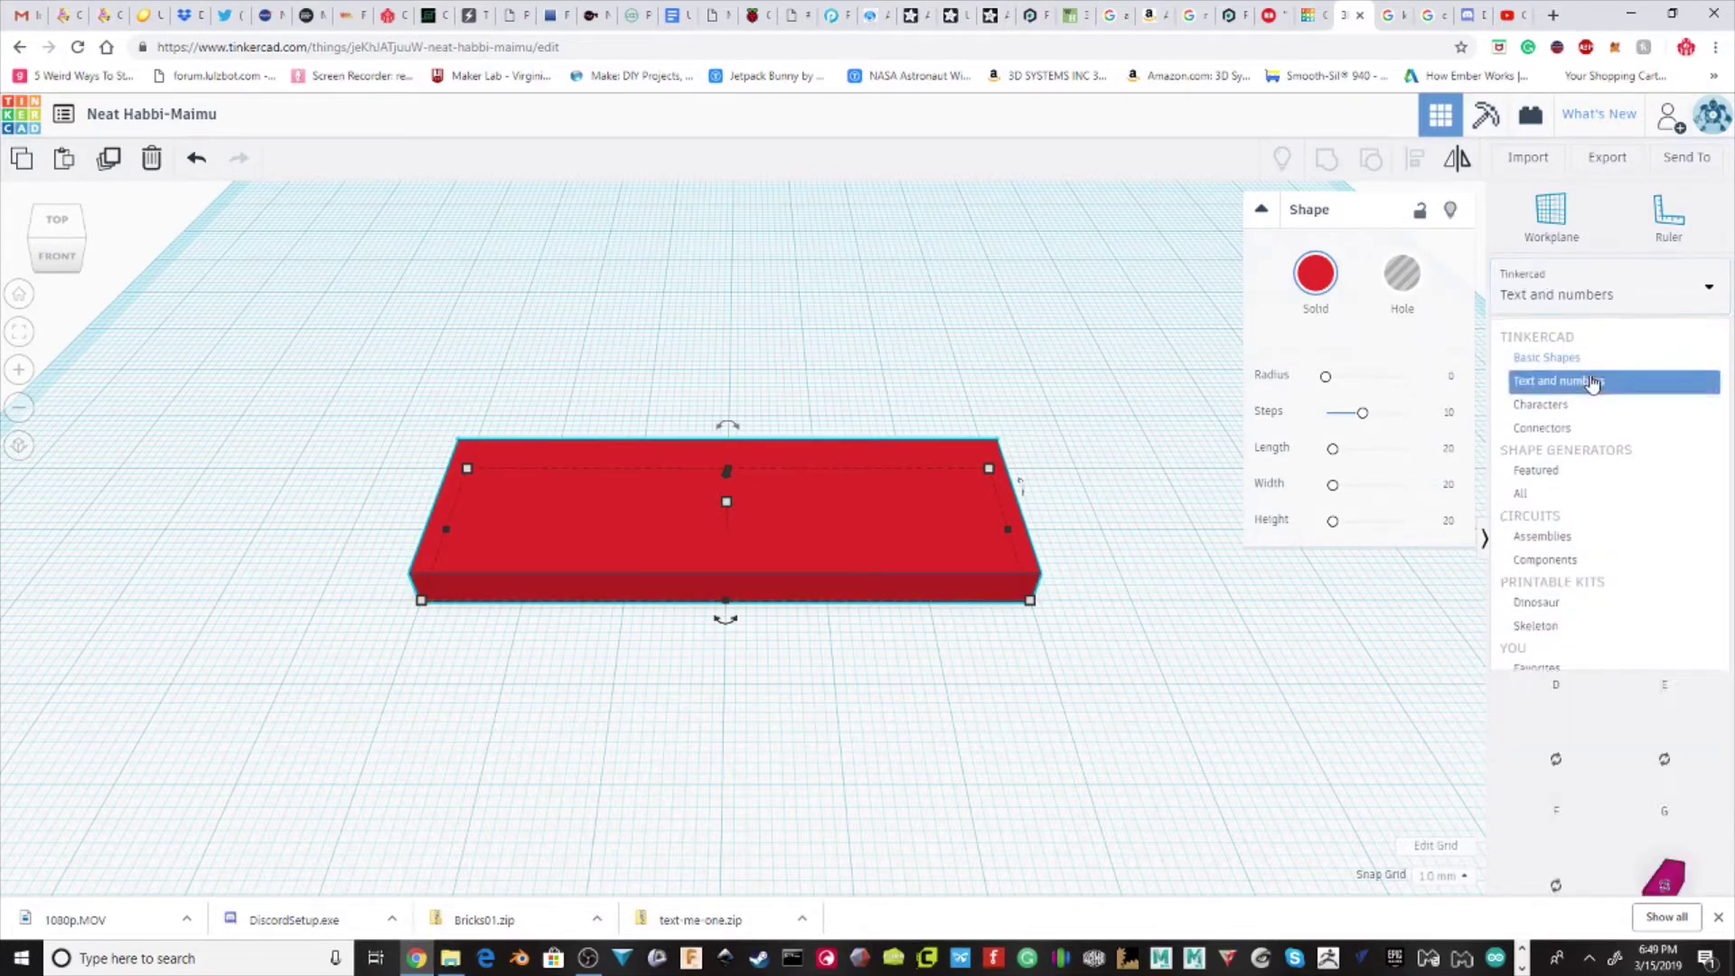
Place the separate letters M and L side by side in front of the base plate.
{"action": "scroll", "coordinate": [1649, 557], "scroll_direction": "down", "scroll_amount": 7}
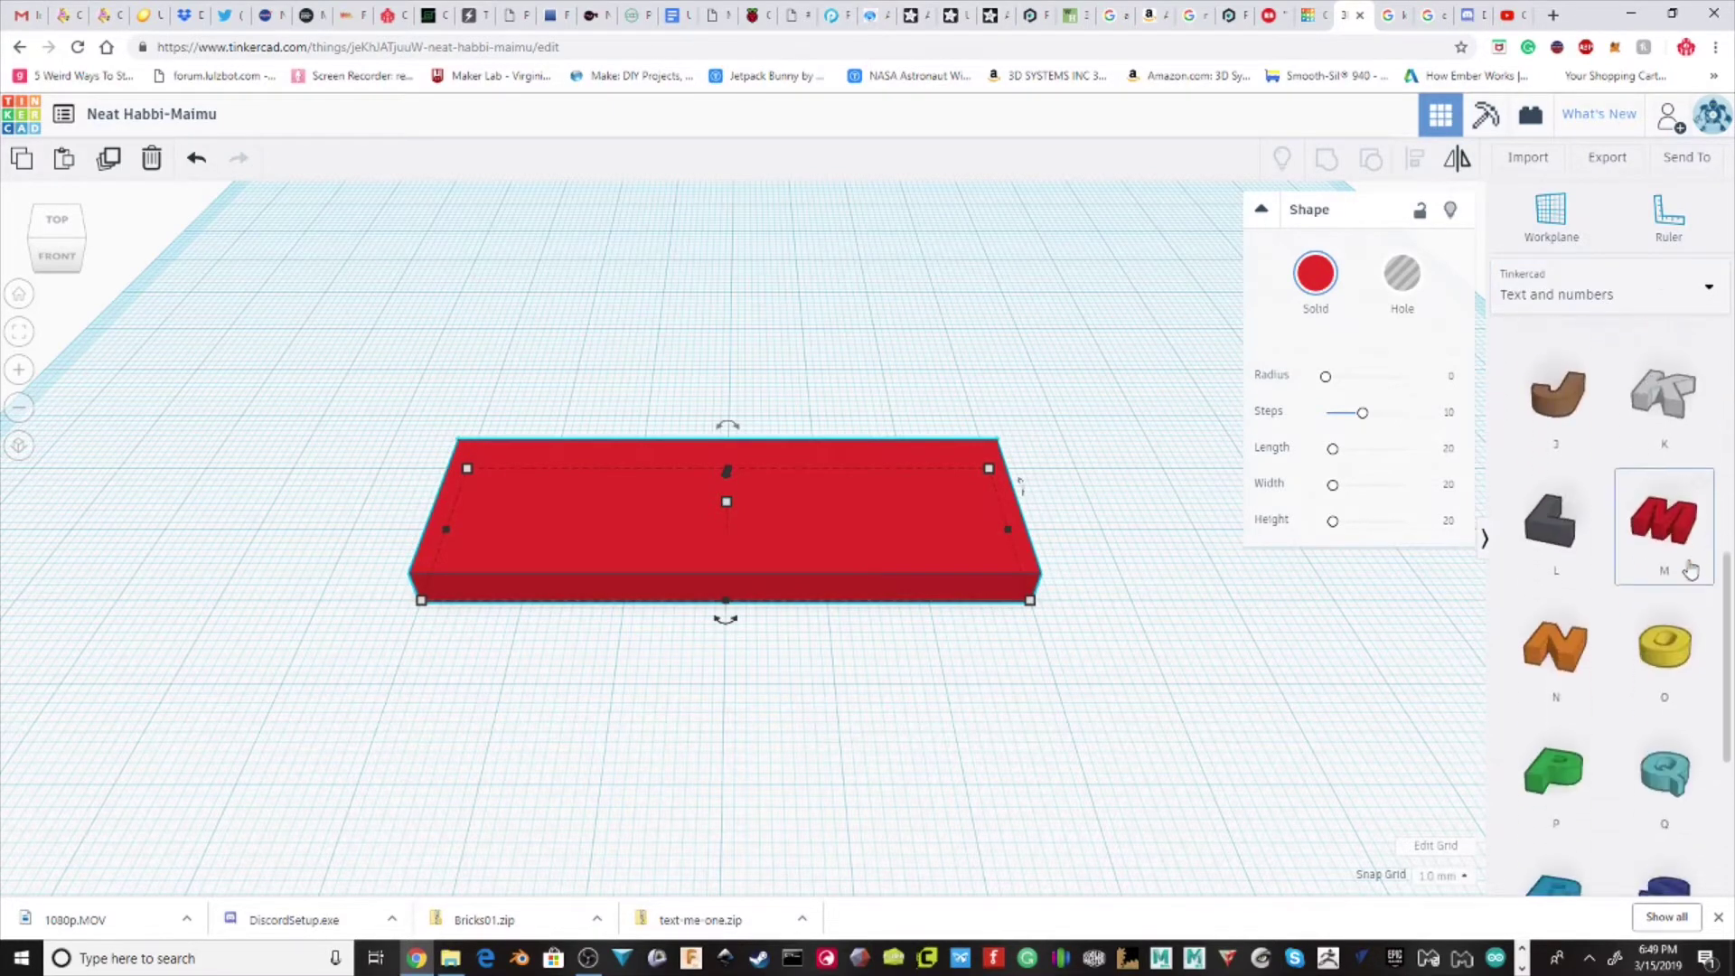
{"action": "scroll", "coordinate": [1658, 596], "scroll_direction": "up", "scroll_amount": 1}
{"action": "left_click_drag", "start_coordinate": [1659, 614], "coordinate": [569, 731]}
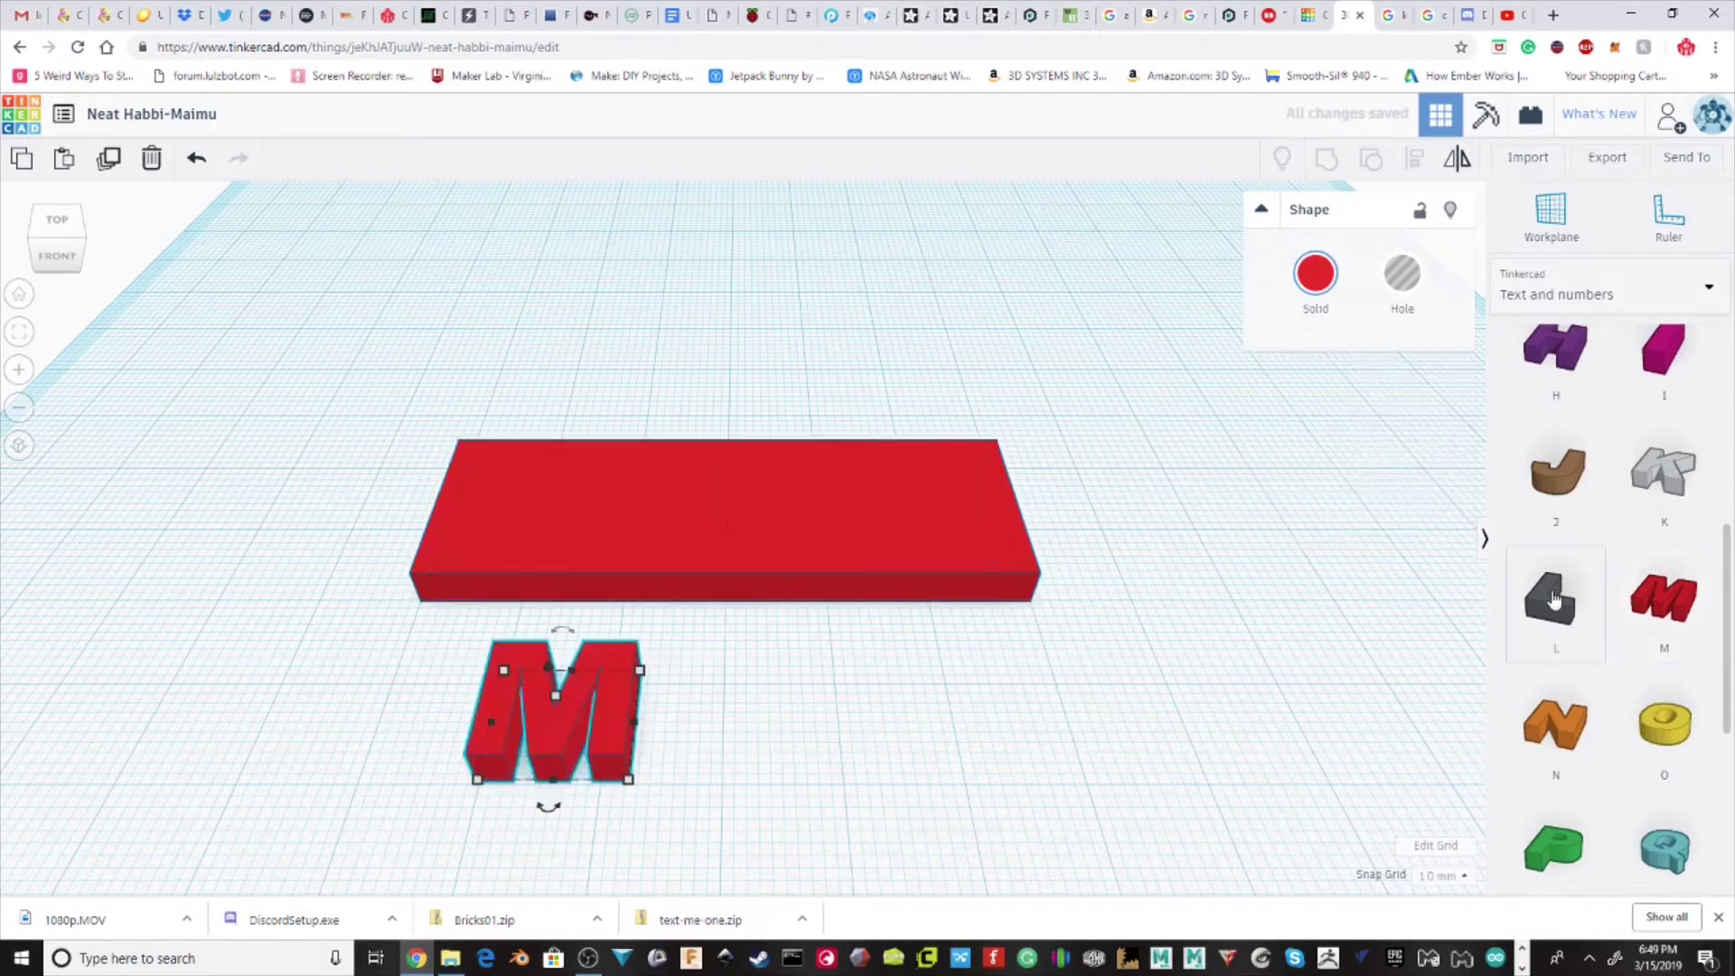
{"action": "left_click_drag", "start_coordinate": [1559, 600], "coordinate": [735, 730]}
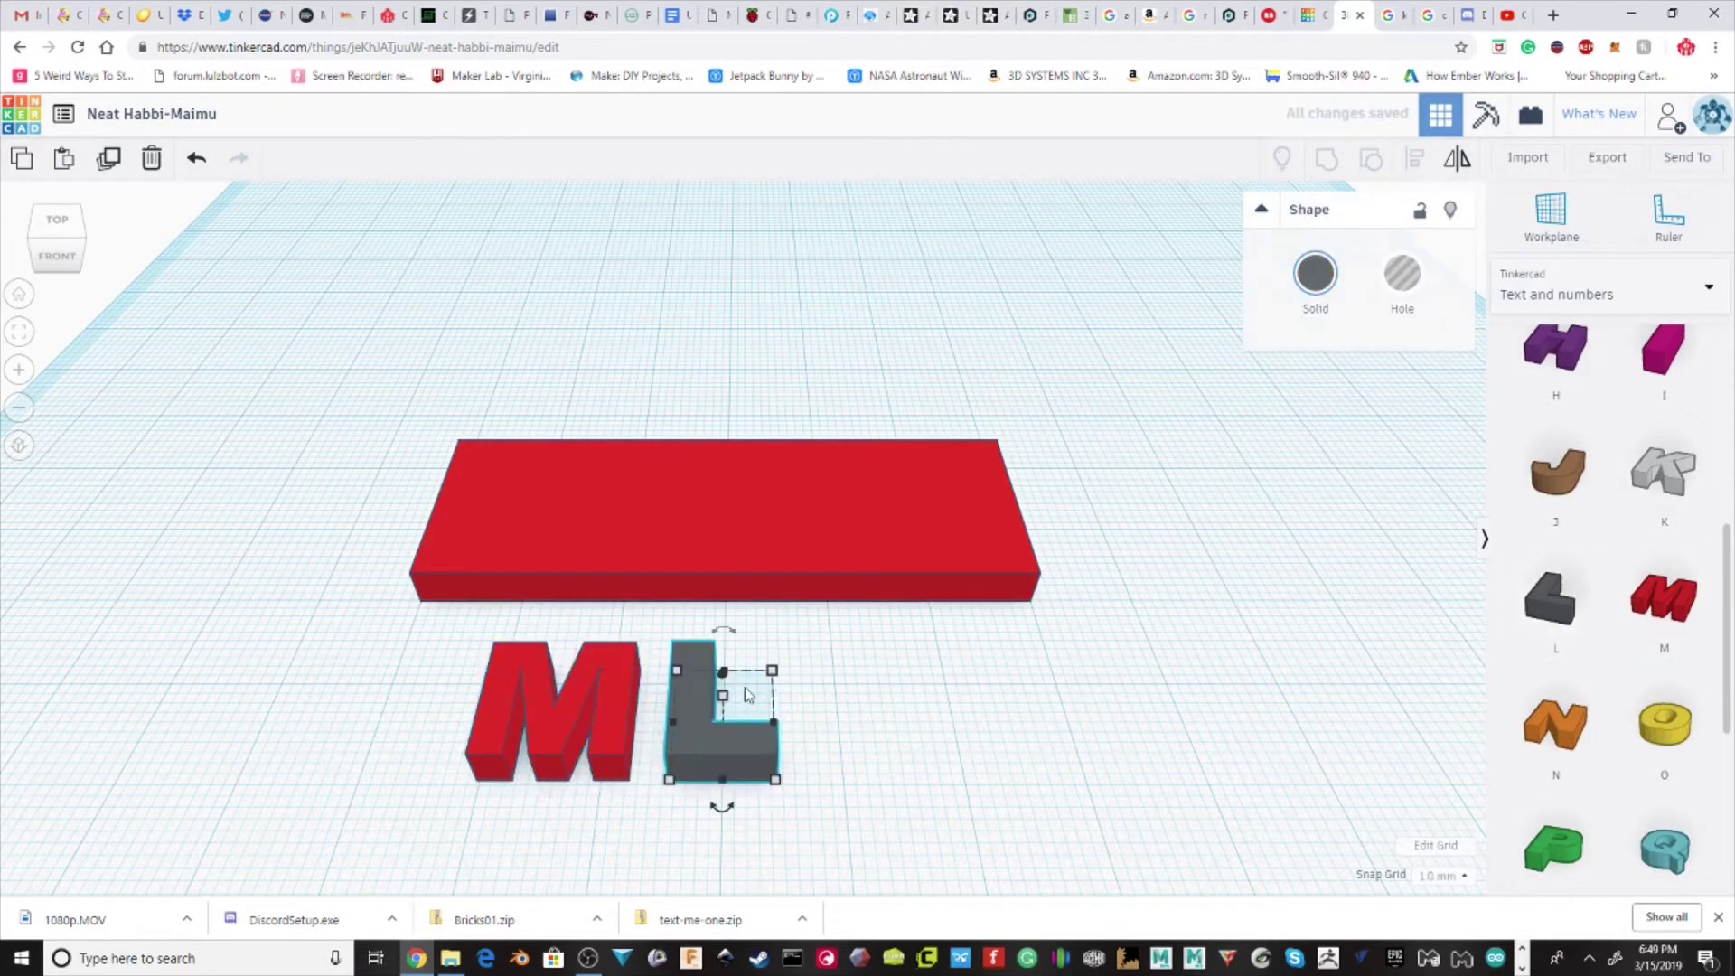
Delete the separate letters L and M from the workplane.
{"action": "key", "text": "Delete"}
{"action": "left_click", "coordinate": [589, 746]}
{"action": "key", "text": "Delete"}
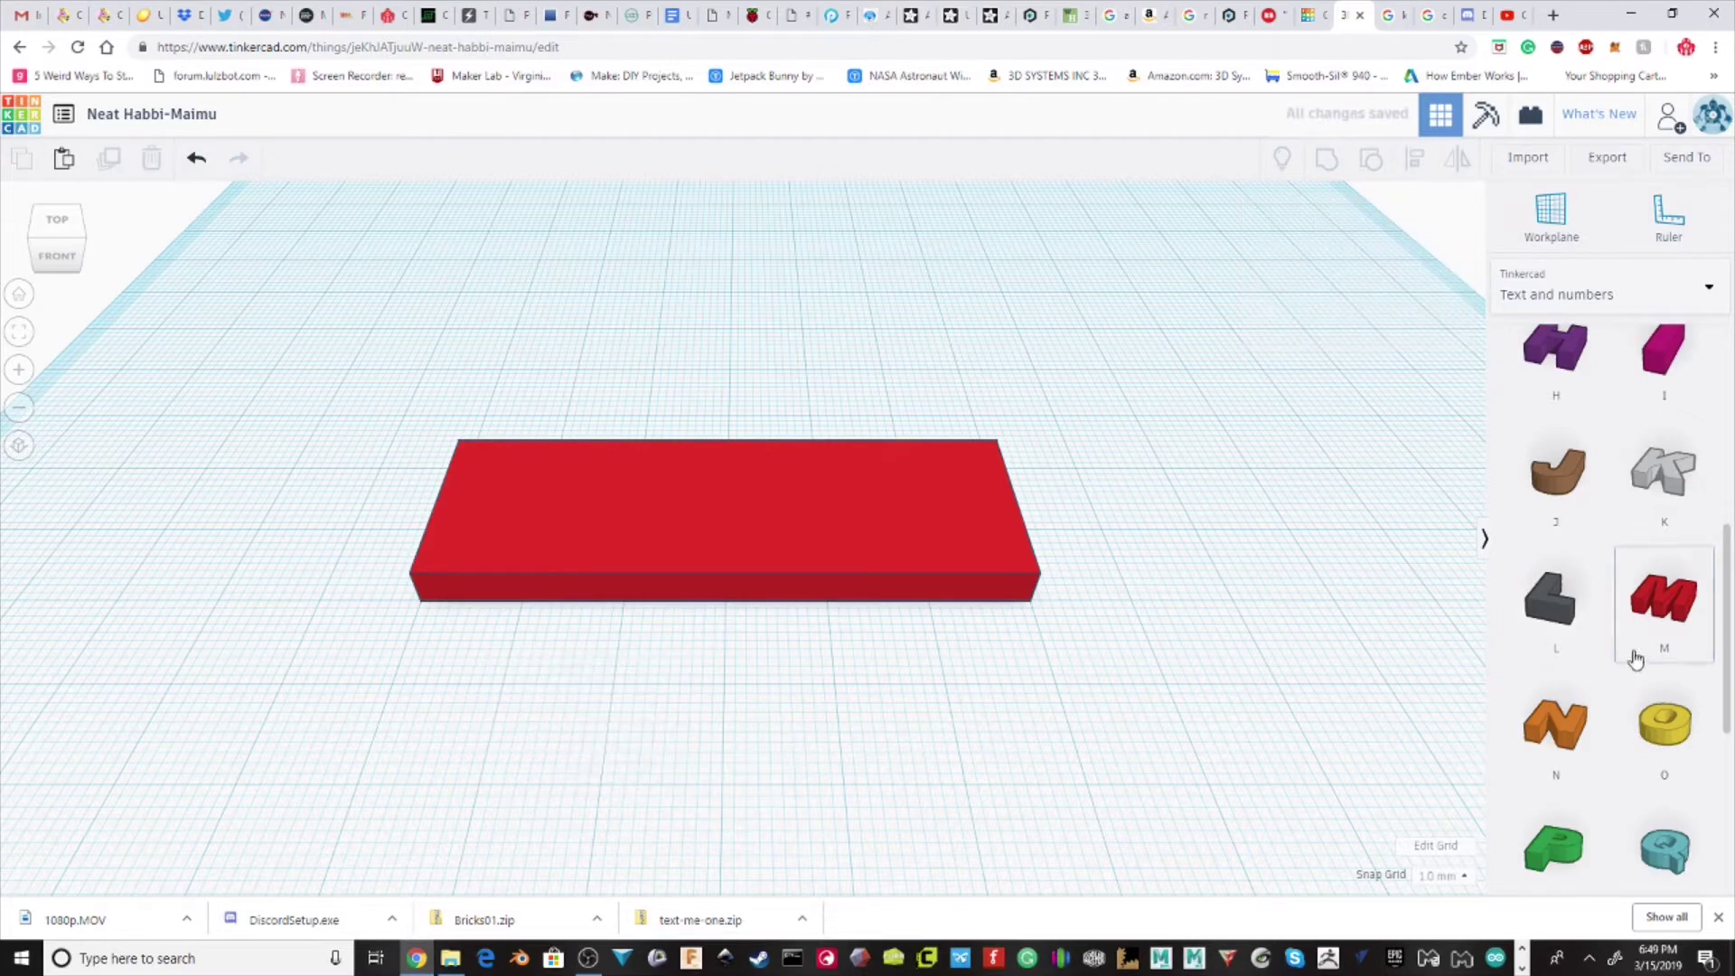
Place an editable Text shape over the base plate and replace its text with the person's first name in capitals.
{"action": "scroll", "coordinate": [1633, 658], "scroll_direction": "up", "scroll_amount": 5}
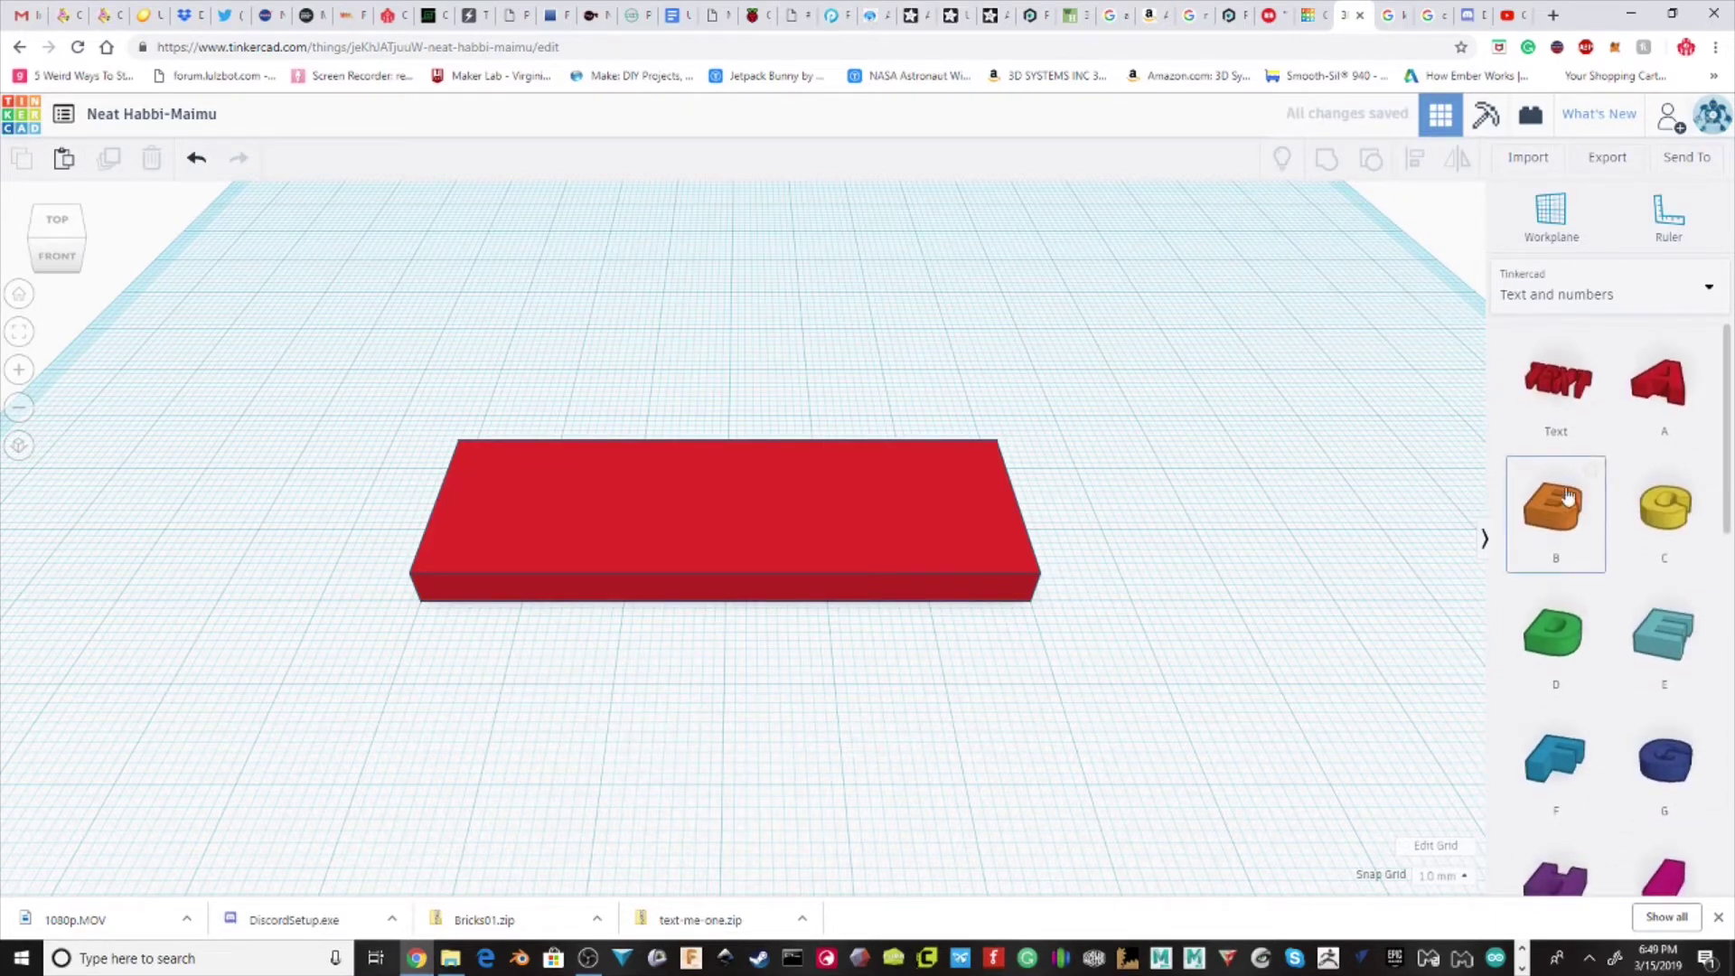
{"action": "left_click_drag", "start_coordinate": [1572, 402], "coordinate": [713, 533]}
{"action": "left_click", "coordinate": [1392, 367]}
{"action": "key", "text": "BackSpace"}
{"action": "key", "text": "BackSpace"}
{"action": "key", "text": "BackSpace"}
{"action": "key", "text": "BackSpace"}
{"action": "type", "text": "J"}
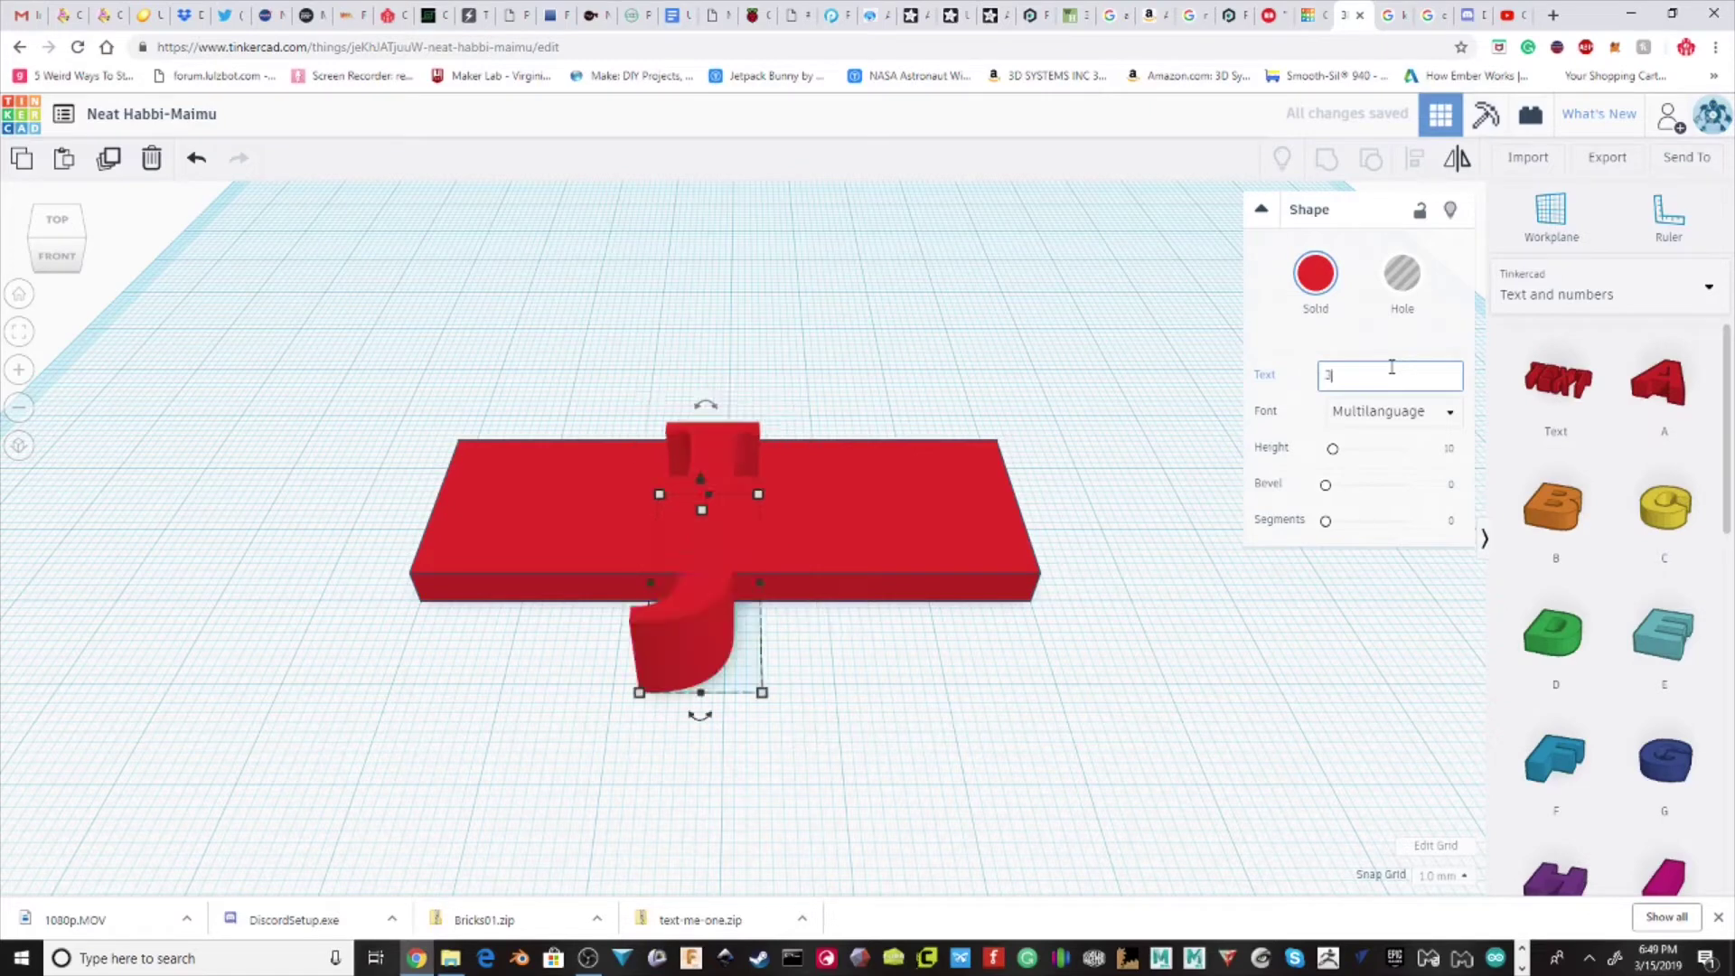
{"action": "type", "text": "AK"}
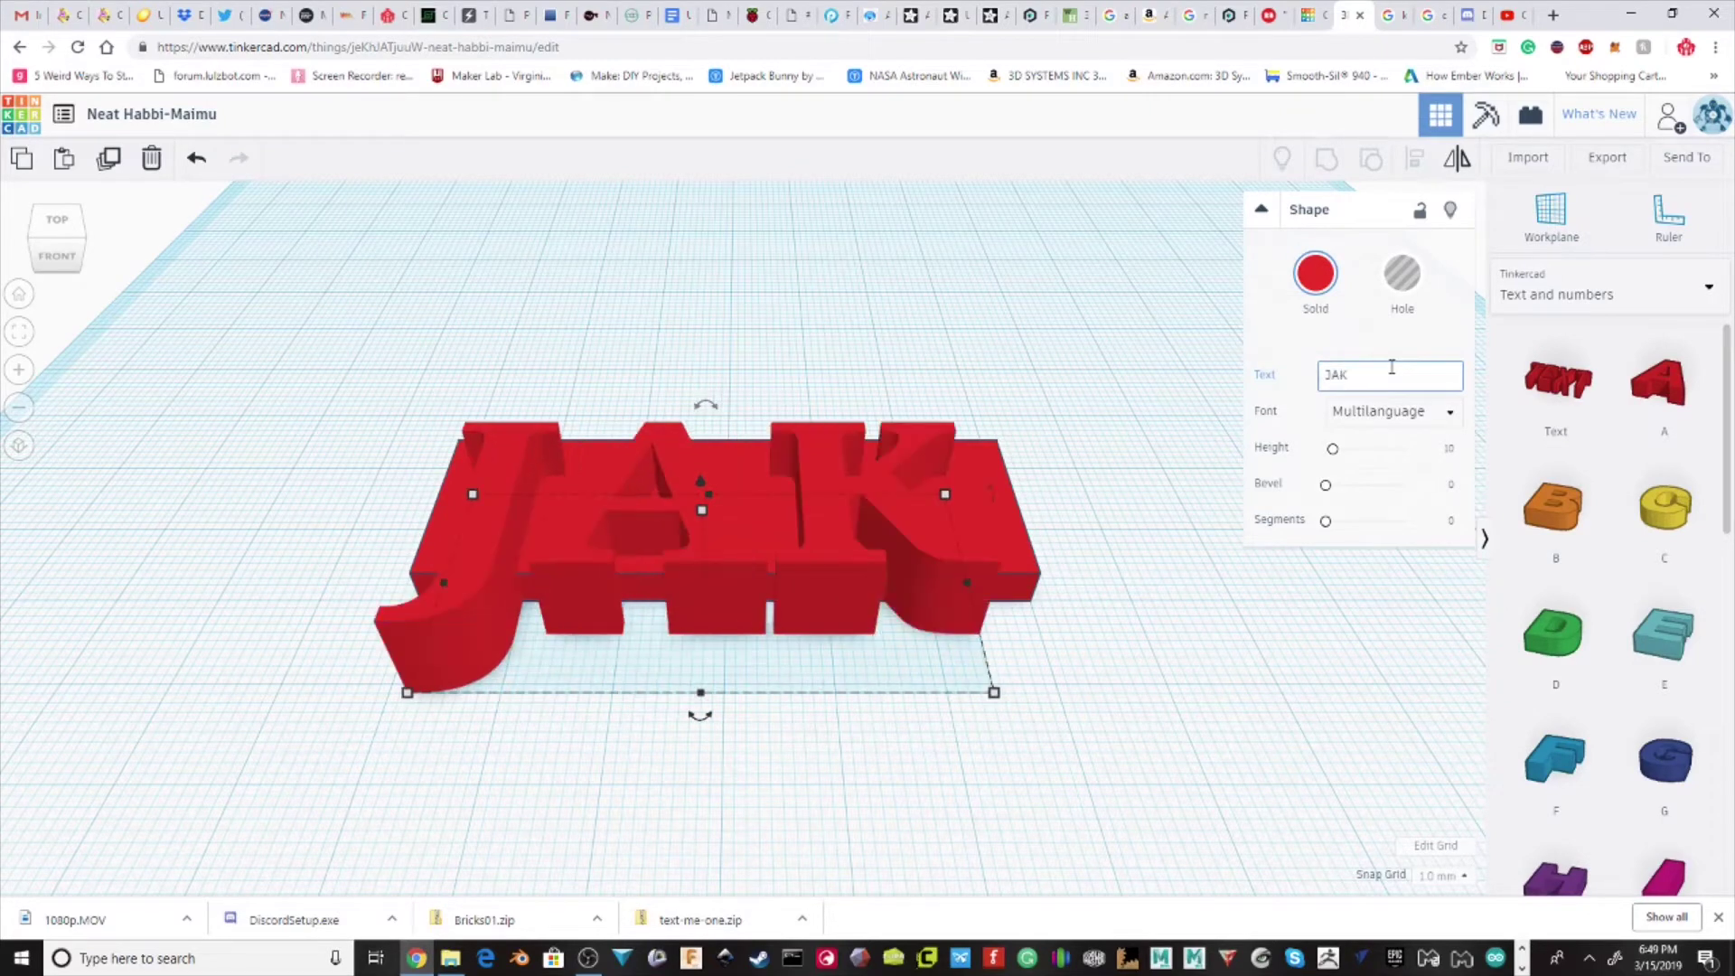
{"action": "type", "text": "E"}
Change the name text's font to Sans Mono, move it onto the base plate, and set its segments to 5.
{"action": "left_click", "coordinate": [1435, 412]}
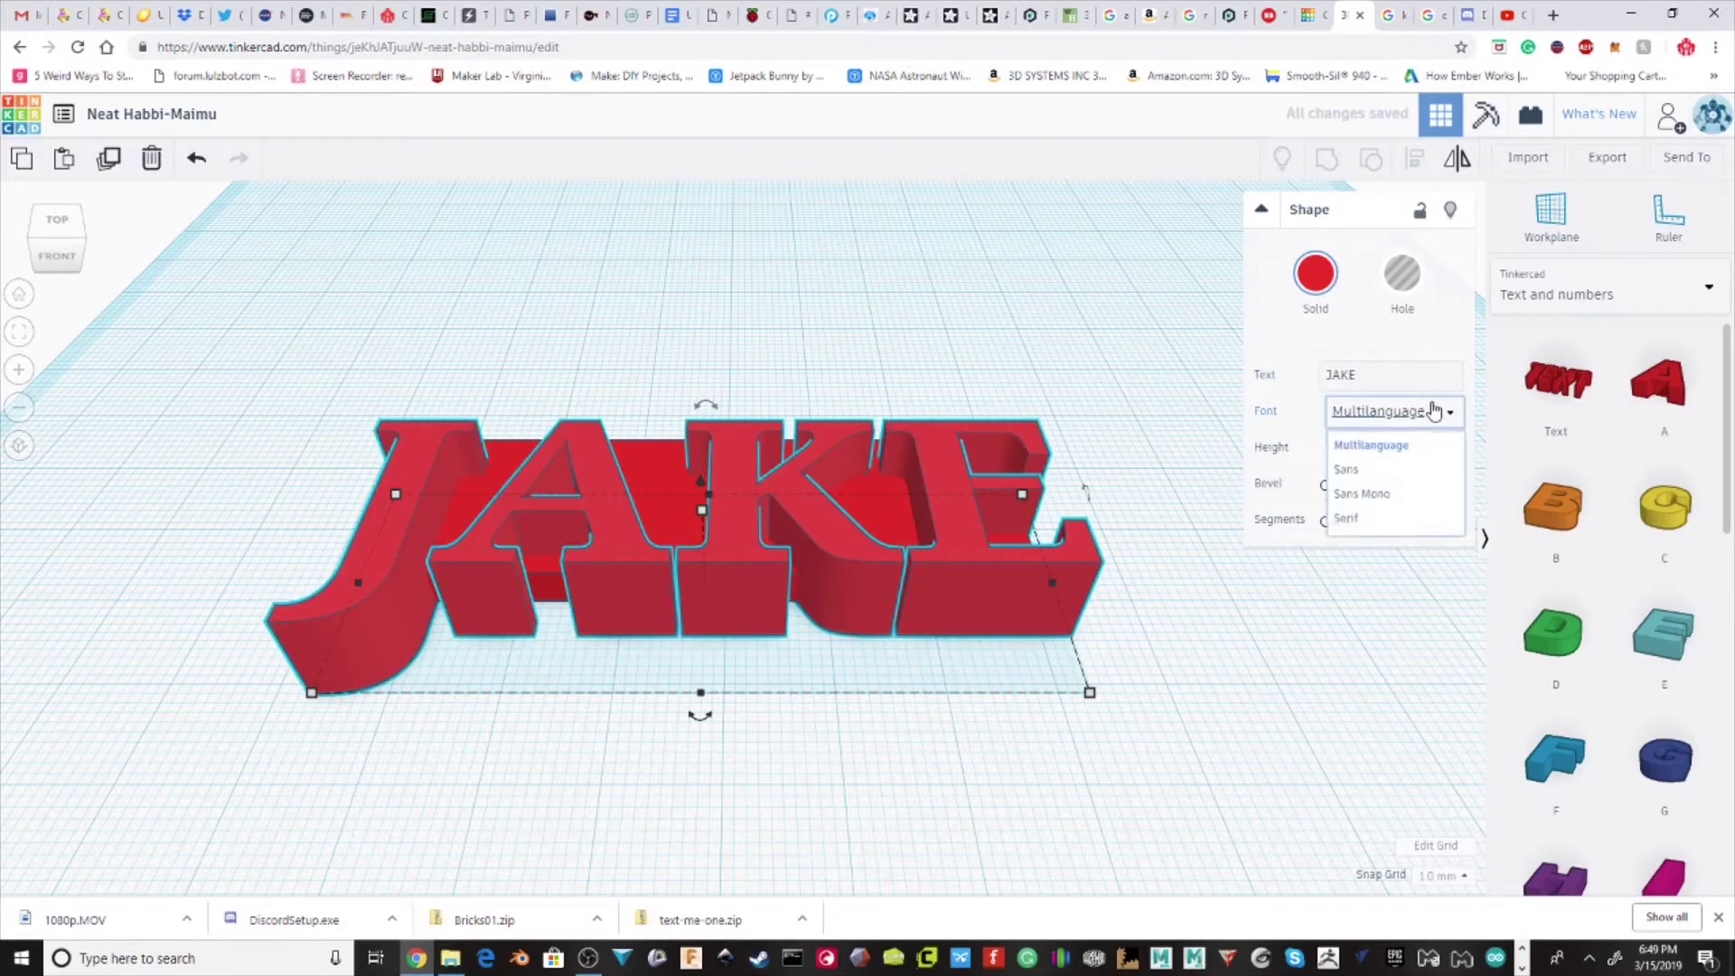
{"action": "left_click", "coordinate": [1406, 472]}
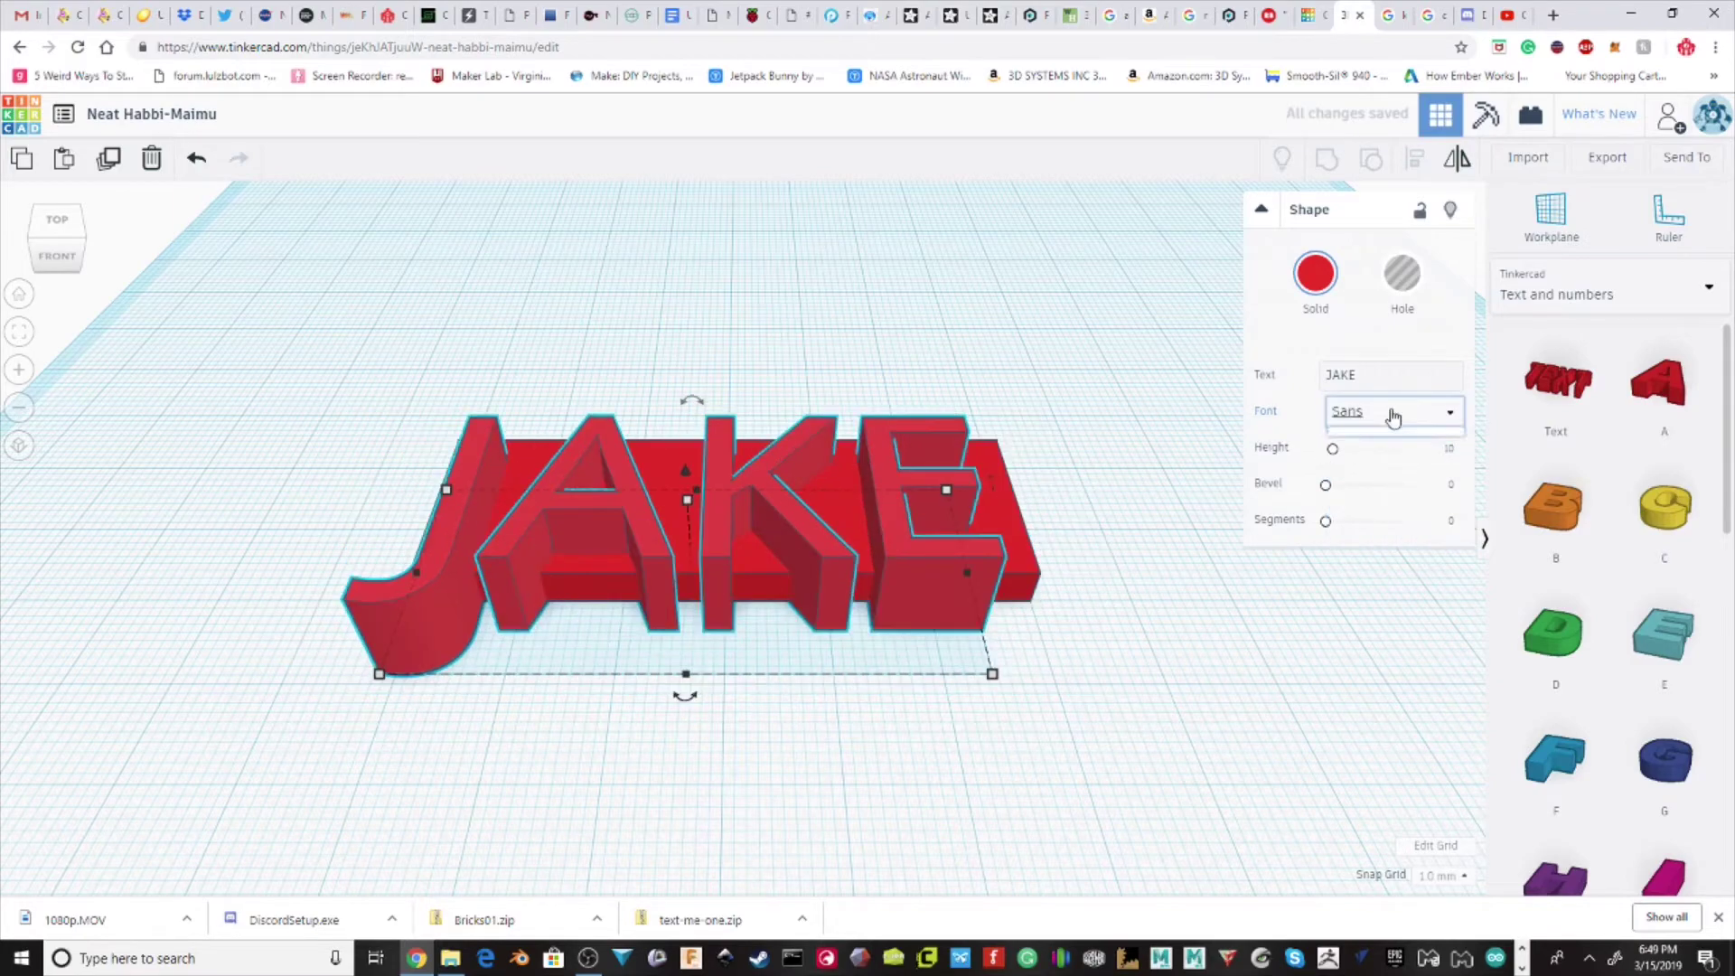
{"action": "left_click", "coordinate": [1374, 493]}
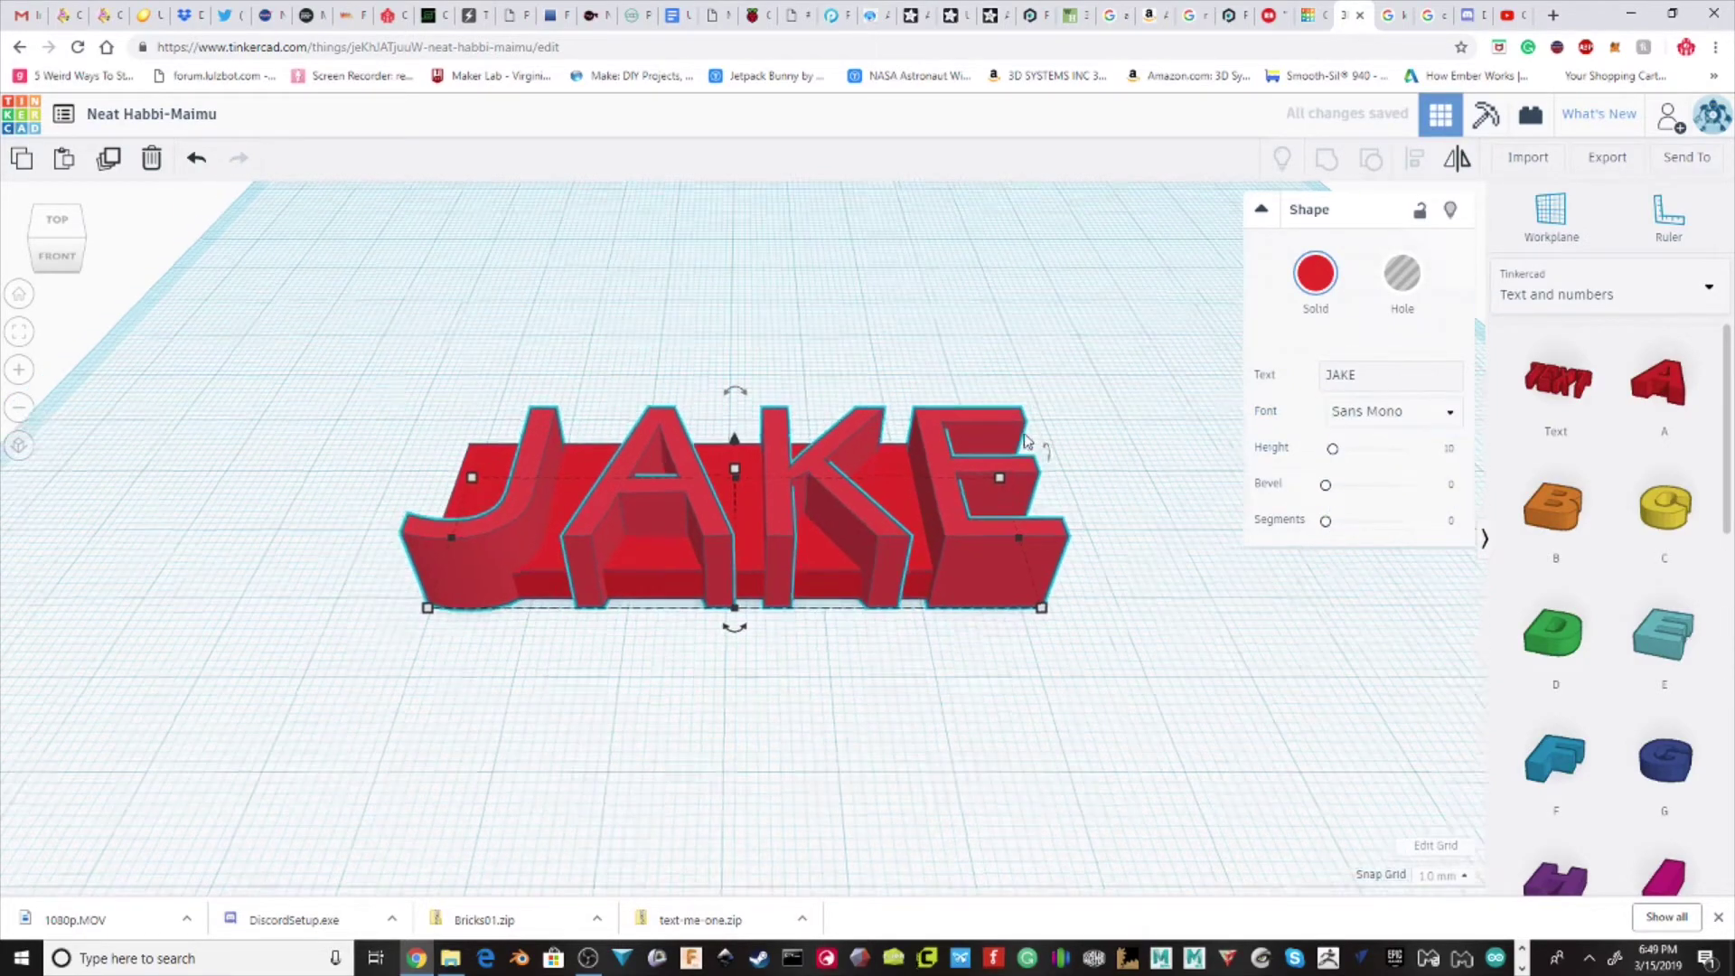
{"action": "right_click_drag", "start_coordinate": [1018, 439], "coordinate": [1363, 483]}
{"action": "left_click", "coordinate": [1326, 522]}
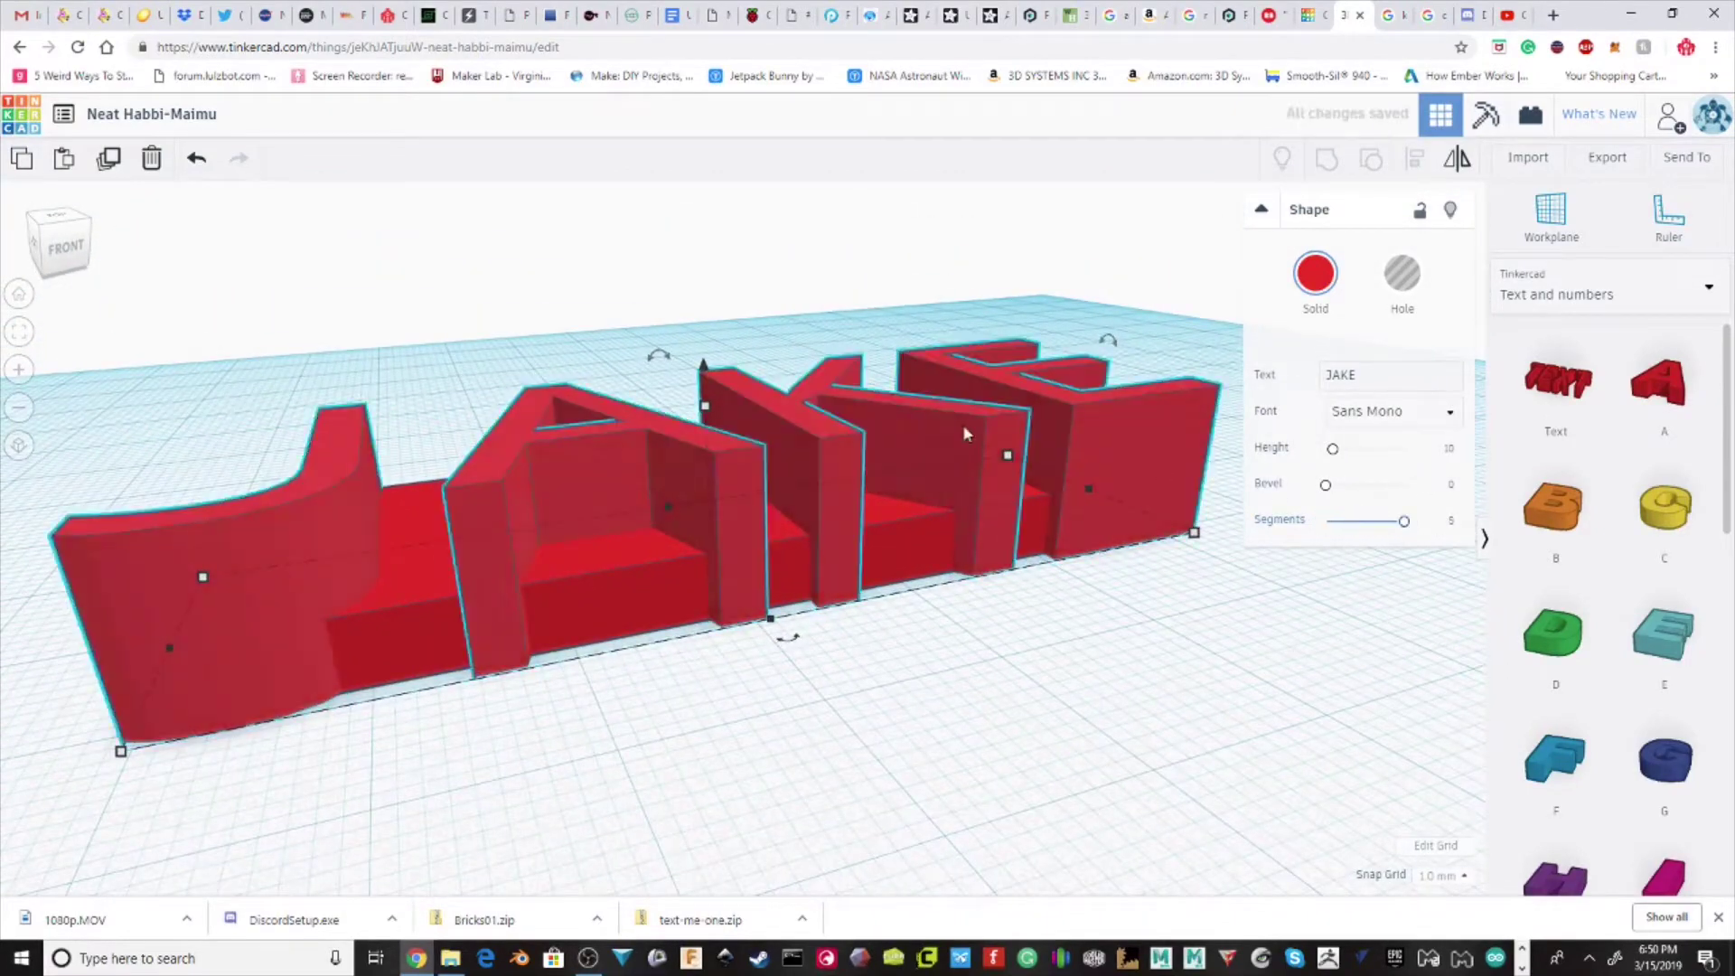
Lower the name text's height so the letters stand only slightly above the base plate.
{"action": "right_click_drag", "start_coordinate": [933, 426], "coordinate": [814, 456]}
{"action": "left_click_drag", "start_coordinate": [771, 454], "coordinate": [763, 472]}
{"action": "right_click_drag", "start_coordinate": [821, 474], "coordinate": [897, 429]}
Reduce the thickness of the base plate beneath the name, then reselect the text.
{"action": "left_click", "coordinate": [718, 498]}
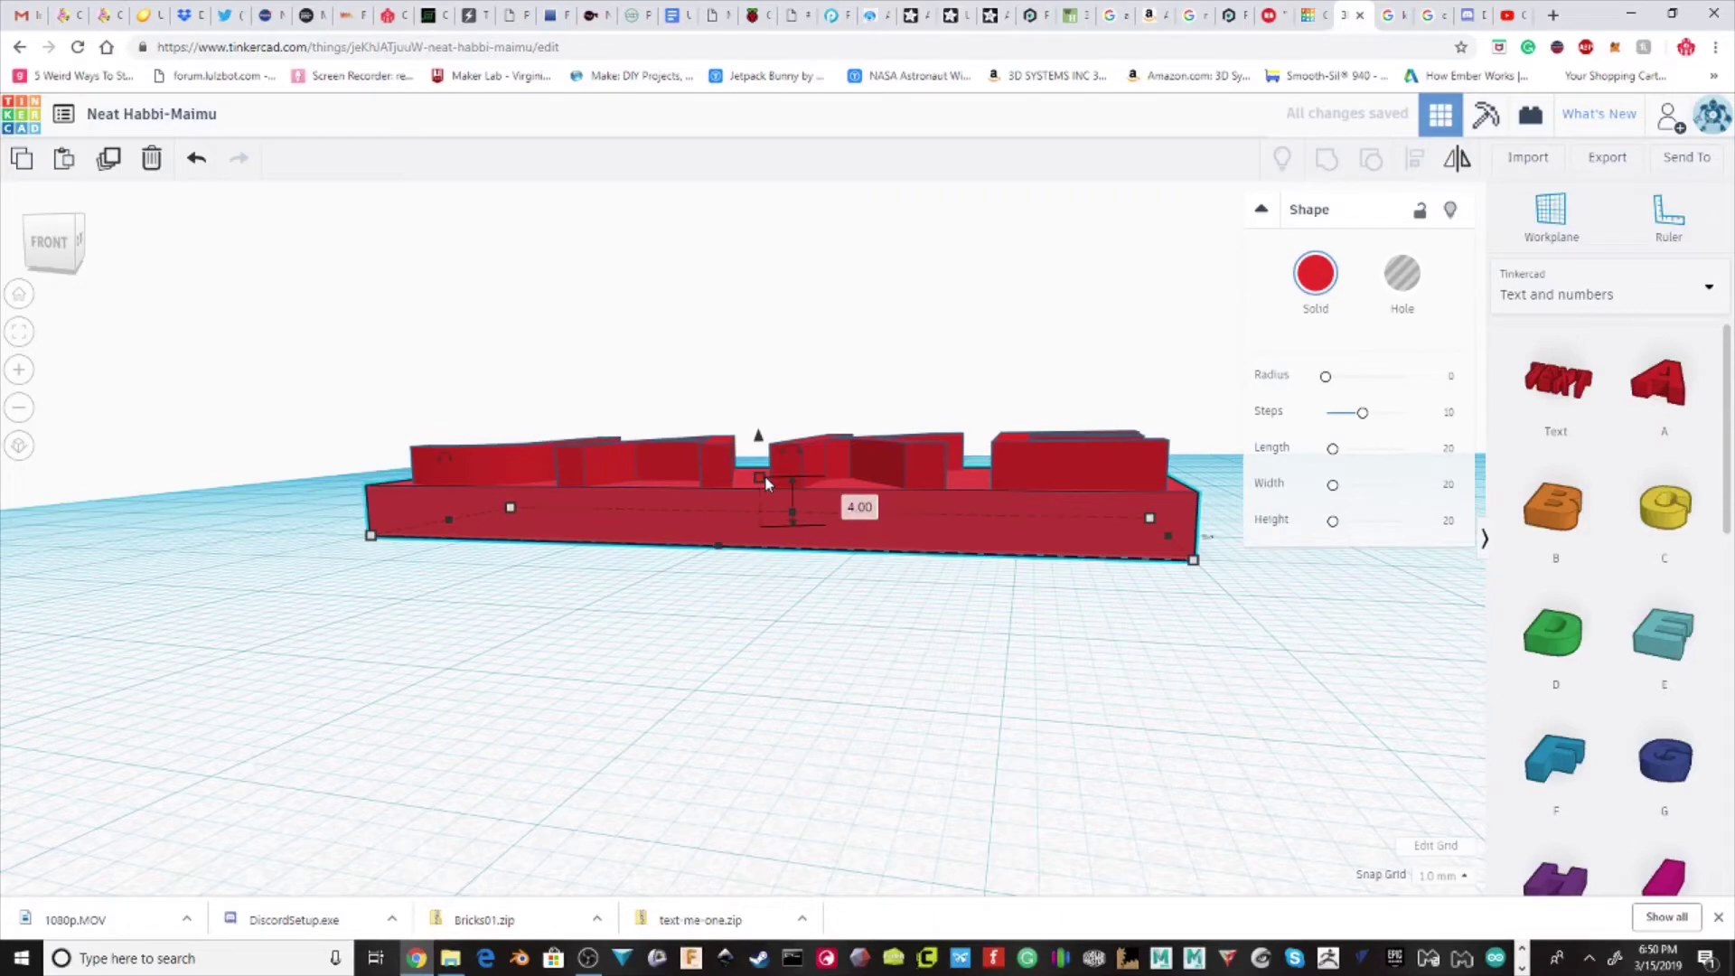
{"action": "mouse_move", "coordinate": [765, 478]}
{"action": "left_mouse_down"}
{"action": "mouse_move", "coordinate": [766, 497]}
{"action": "mouse_move", "coordinate": [772, 452]}
{"action": "mouse_move", "coordinate": [775, 479]}
{"action": "left_mouse_up"}
{"action": "left_click", "coordinate": [828, 457]}
{"action": "right_click_drag", "start_coordinate": [775, 479], "coordinate": [853, 520]}
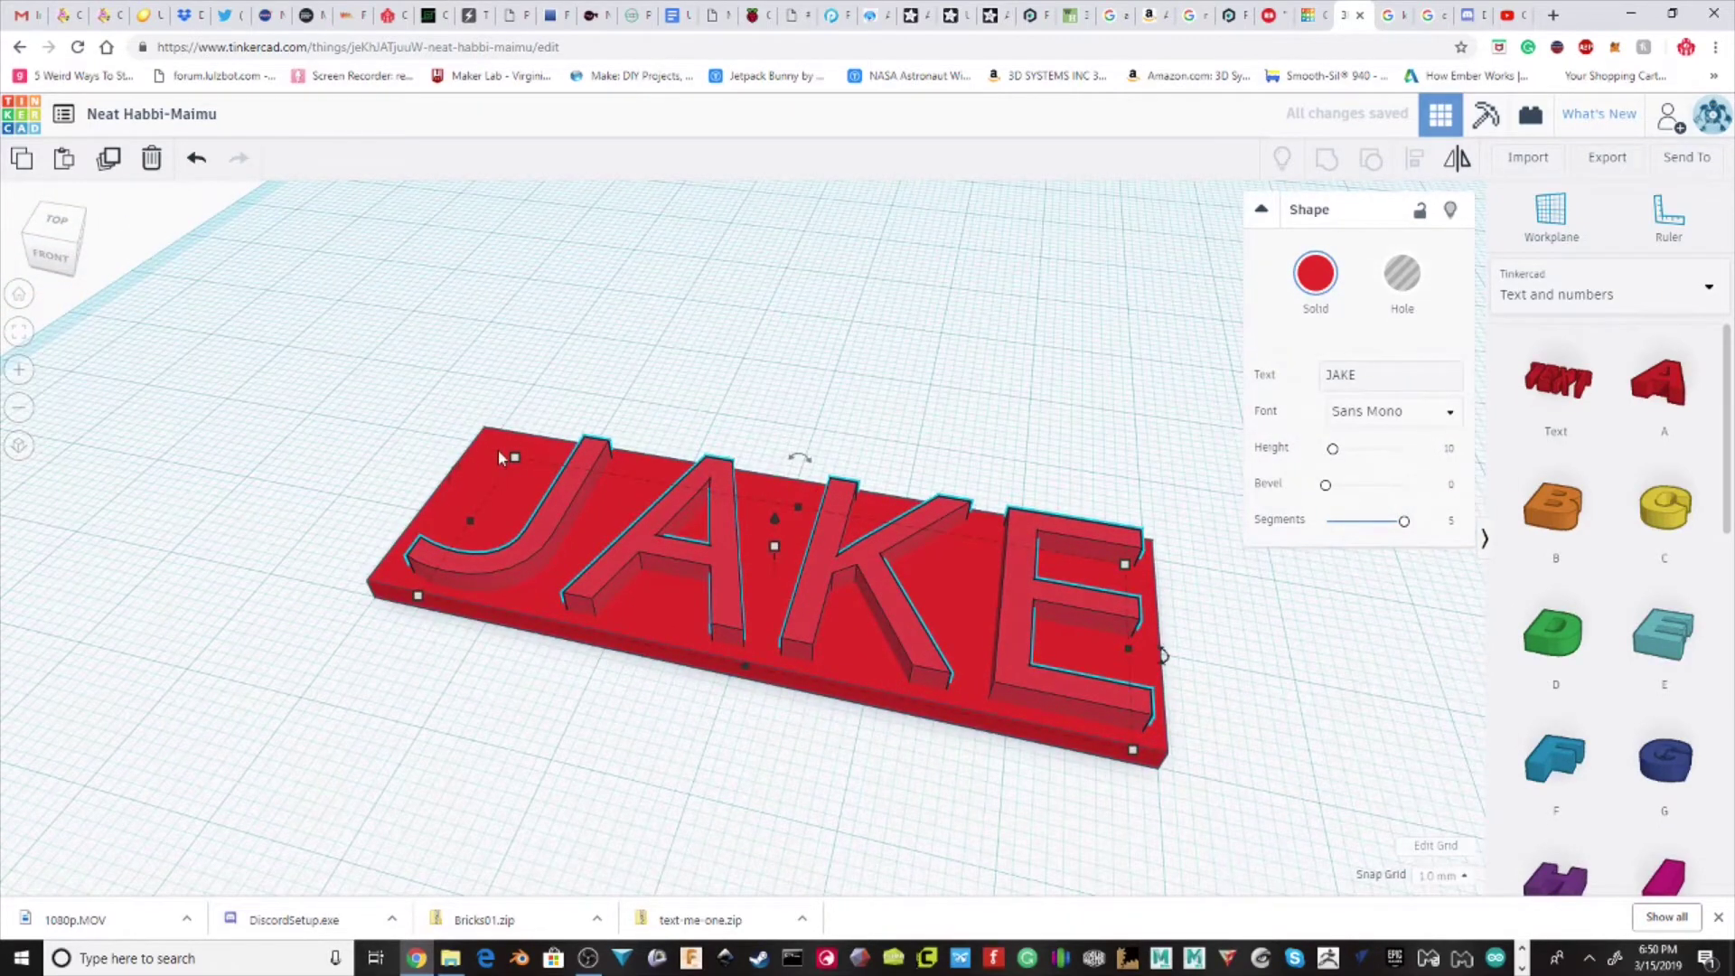
Select the name text and base plate together and align their centres along the plate's length.
{"action": "scroll", "coordinate": [546, 414], "scroll_direction": "down", "scroll_amount": 3}
{"action": "left_click", "coordinate": [542, 414]}
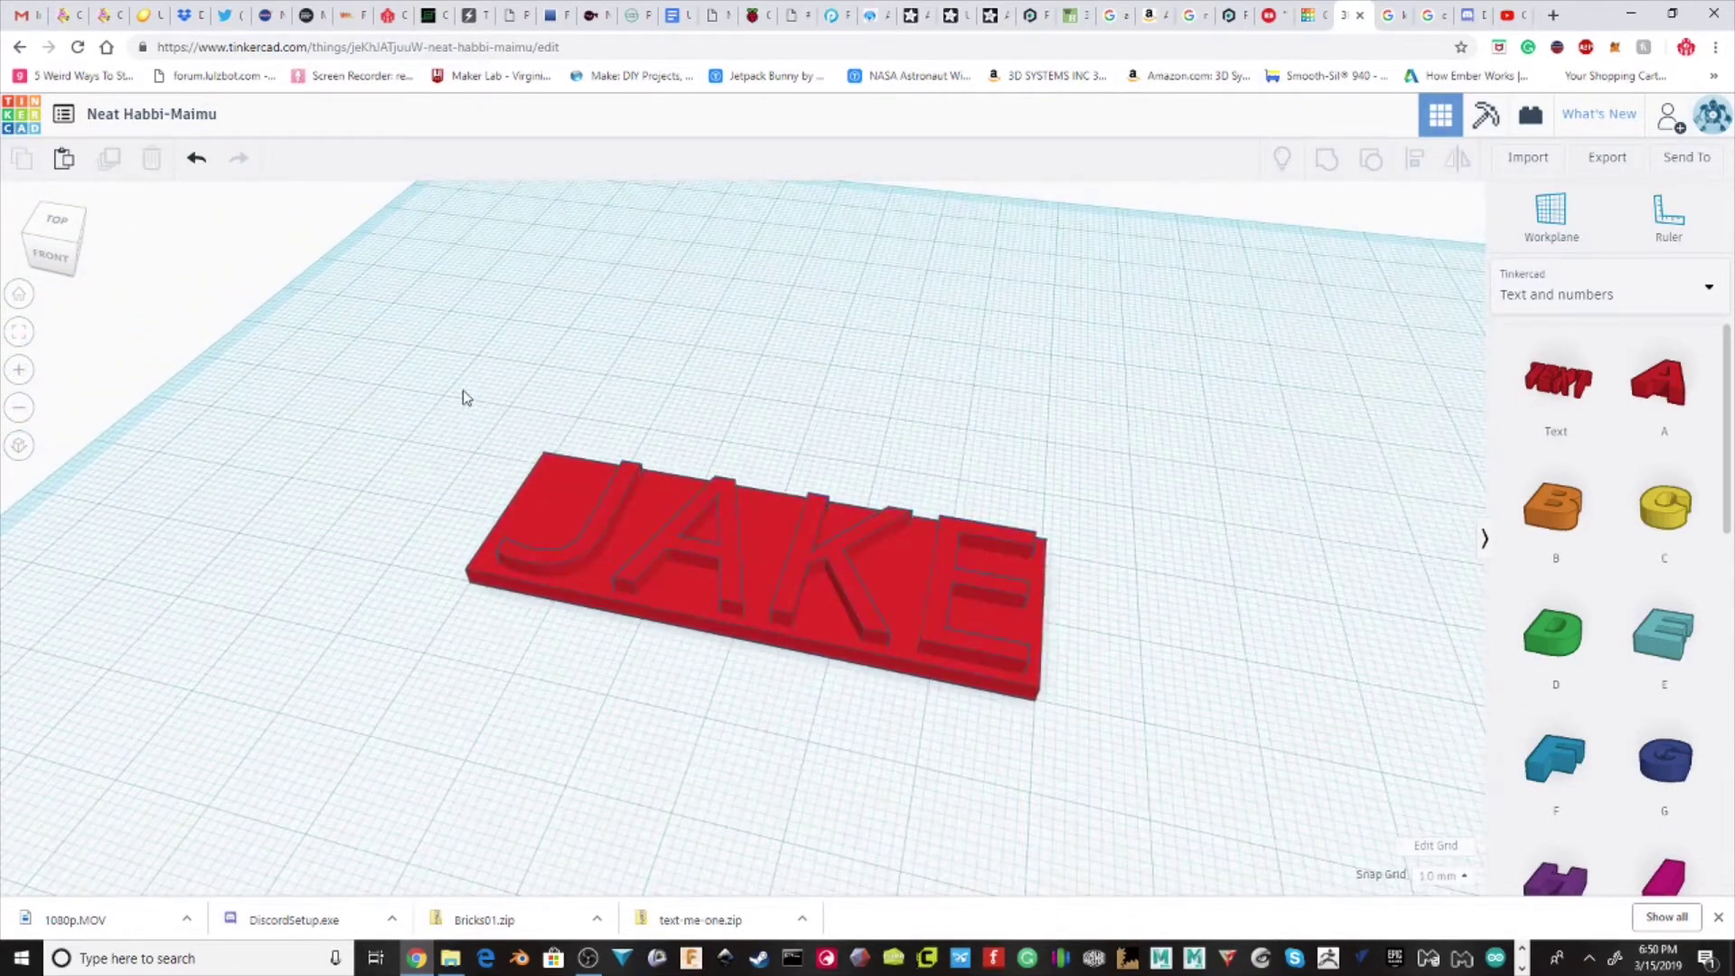
{"action": "left_click_drag", "start_coordinate": [459, 407], "coordinate": [1145, 723]}
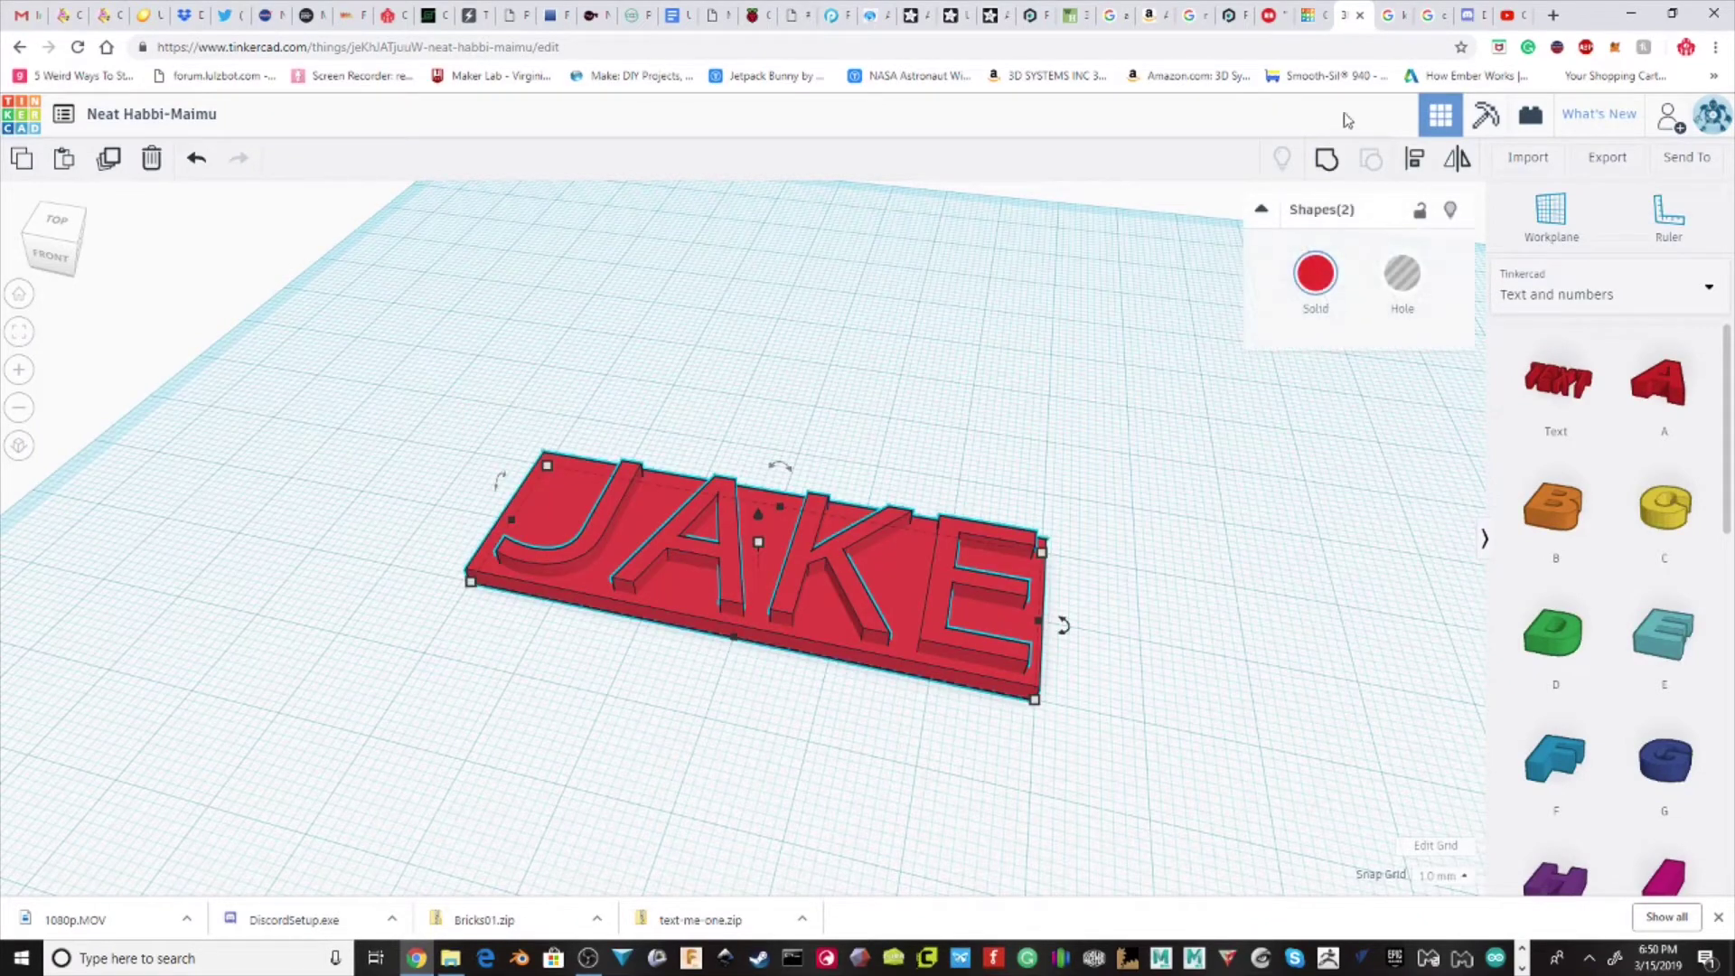
{"action": "left_click", "coordinate": [1415, 160]}
{"action": "left_click", "coordinate": [732, 662]}
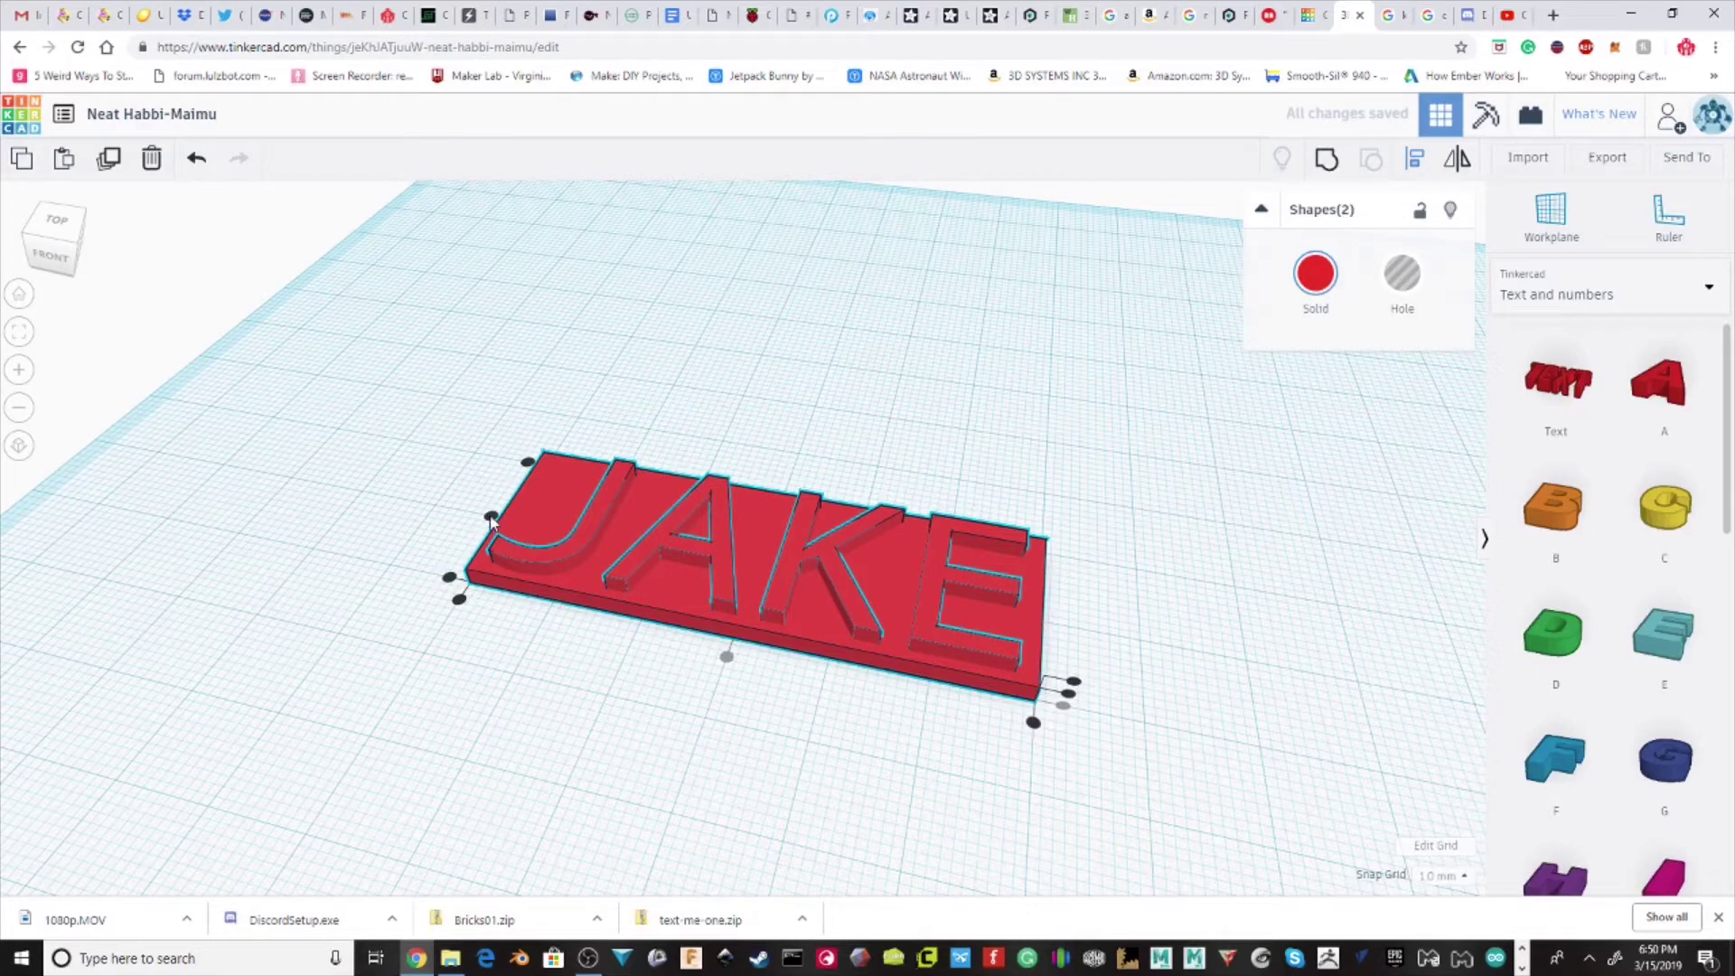
Reselect the base plate and name text and align their centres across the plate's depth.
{"action": "middle_click_drag", "start_coordinate": [436, 514], "coordinate": [618, 543]}
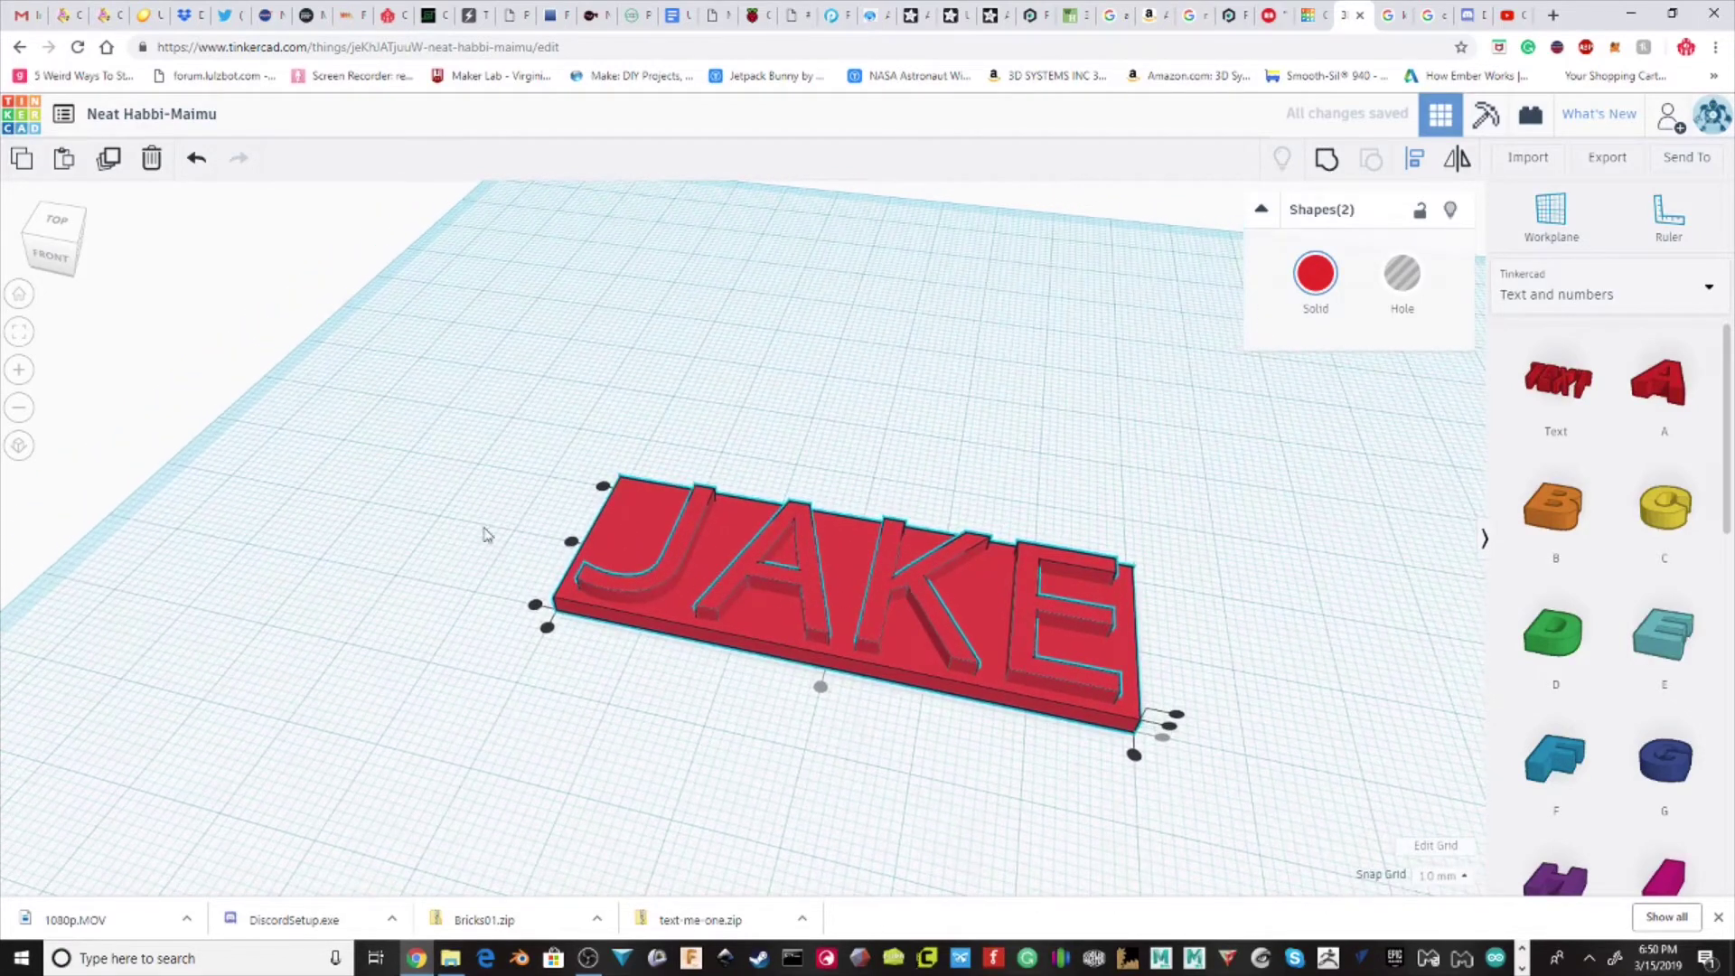
{"action": "left_click_drag", "start_coordinate": [555, 542], "coordinate": [511, 532]}
{"action": "scroll", "coordinate": [512, 532], "scroll_direction": "down", "scroll_amount": 2}
{"action": "scroll", "coordinate": [682, 558], "scroll_direction": "up", "scroll_amount": 3}
{"action": "left_click", "coordinate": [680, 555]}
{"action": "left_click", "coordinate": [572, 521]}
{"action": "left_click", "coordinate": [632, 526]}
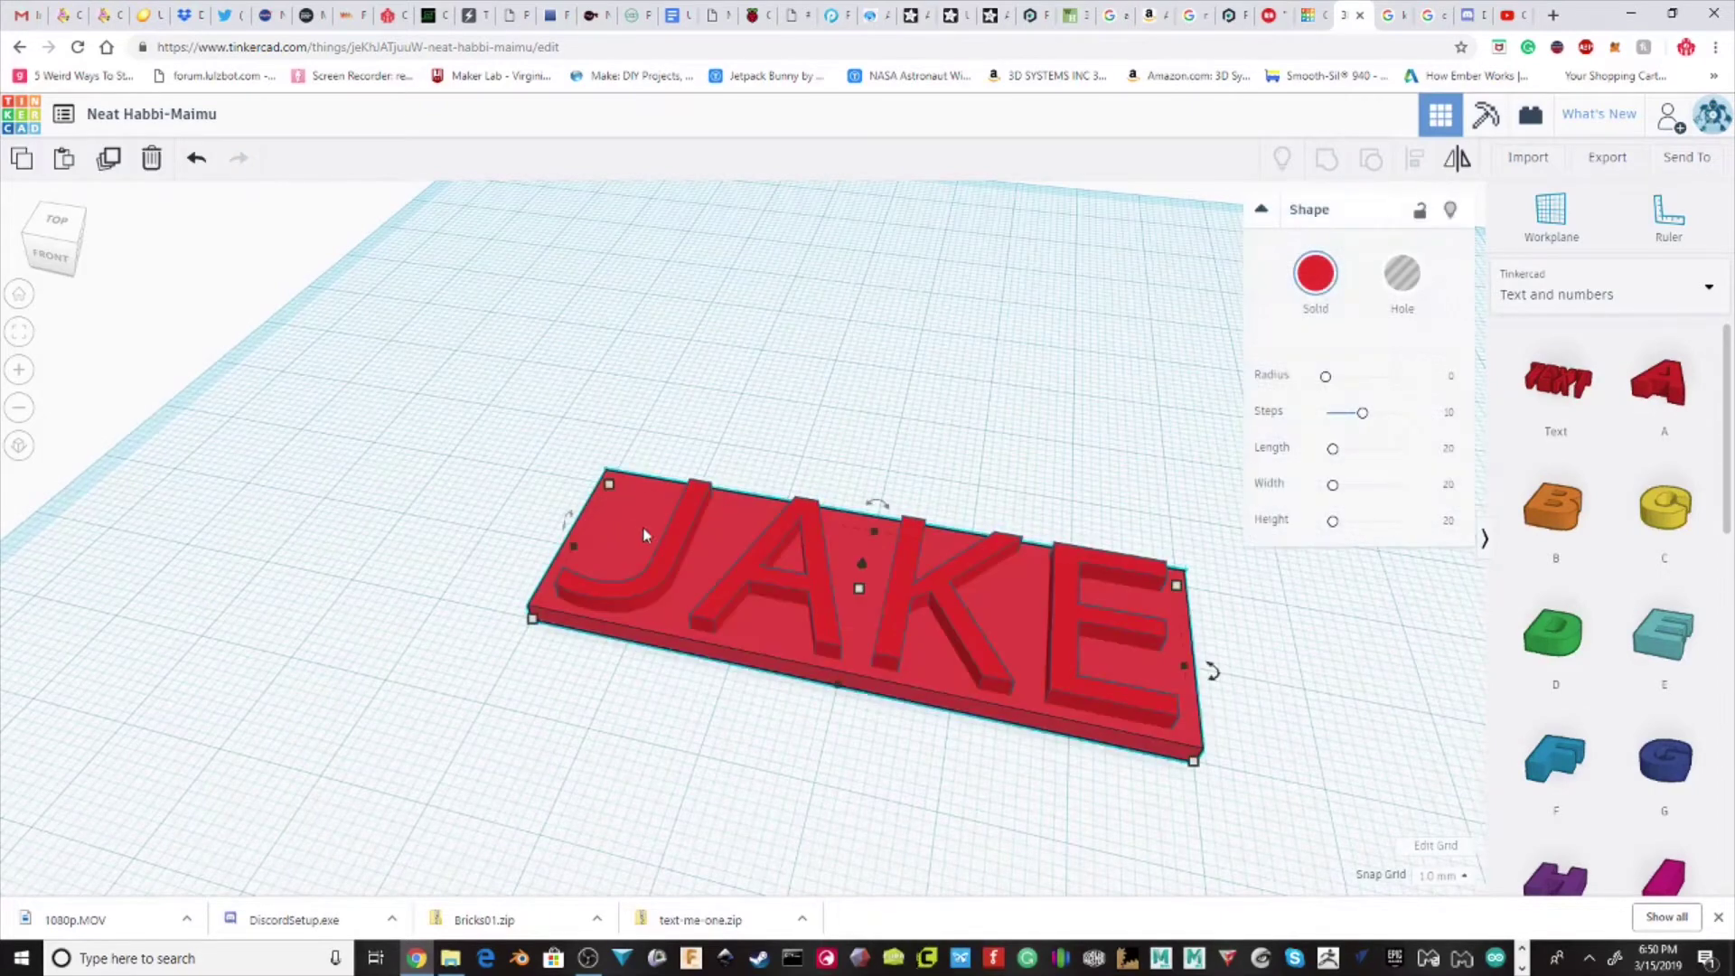
{"action": "left_click", "coordinate": [673, 533], "text": "shift"}
{"action": "left_click", "coordinate": [1418, 160]}
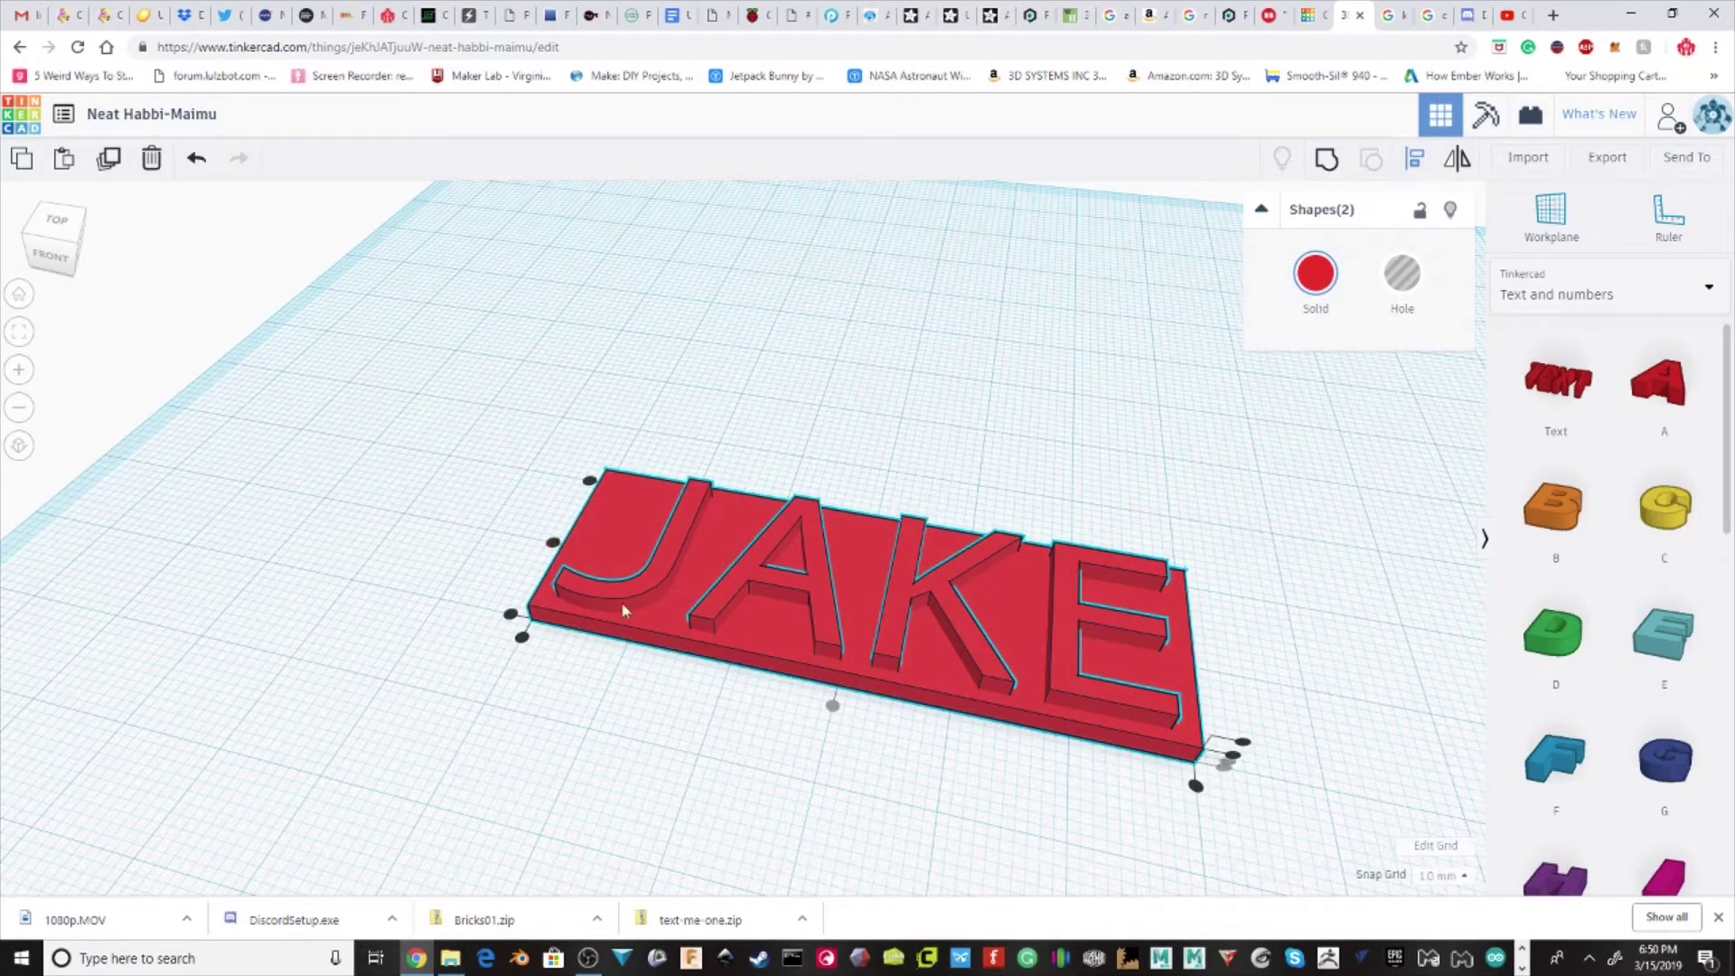
{"action": "scroll", "coordinate": [594, 605], "scroll_direction": "down", "scroll_amount": 3}
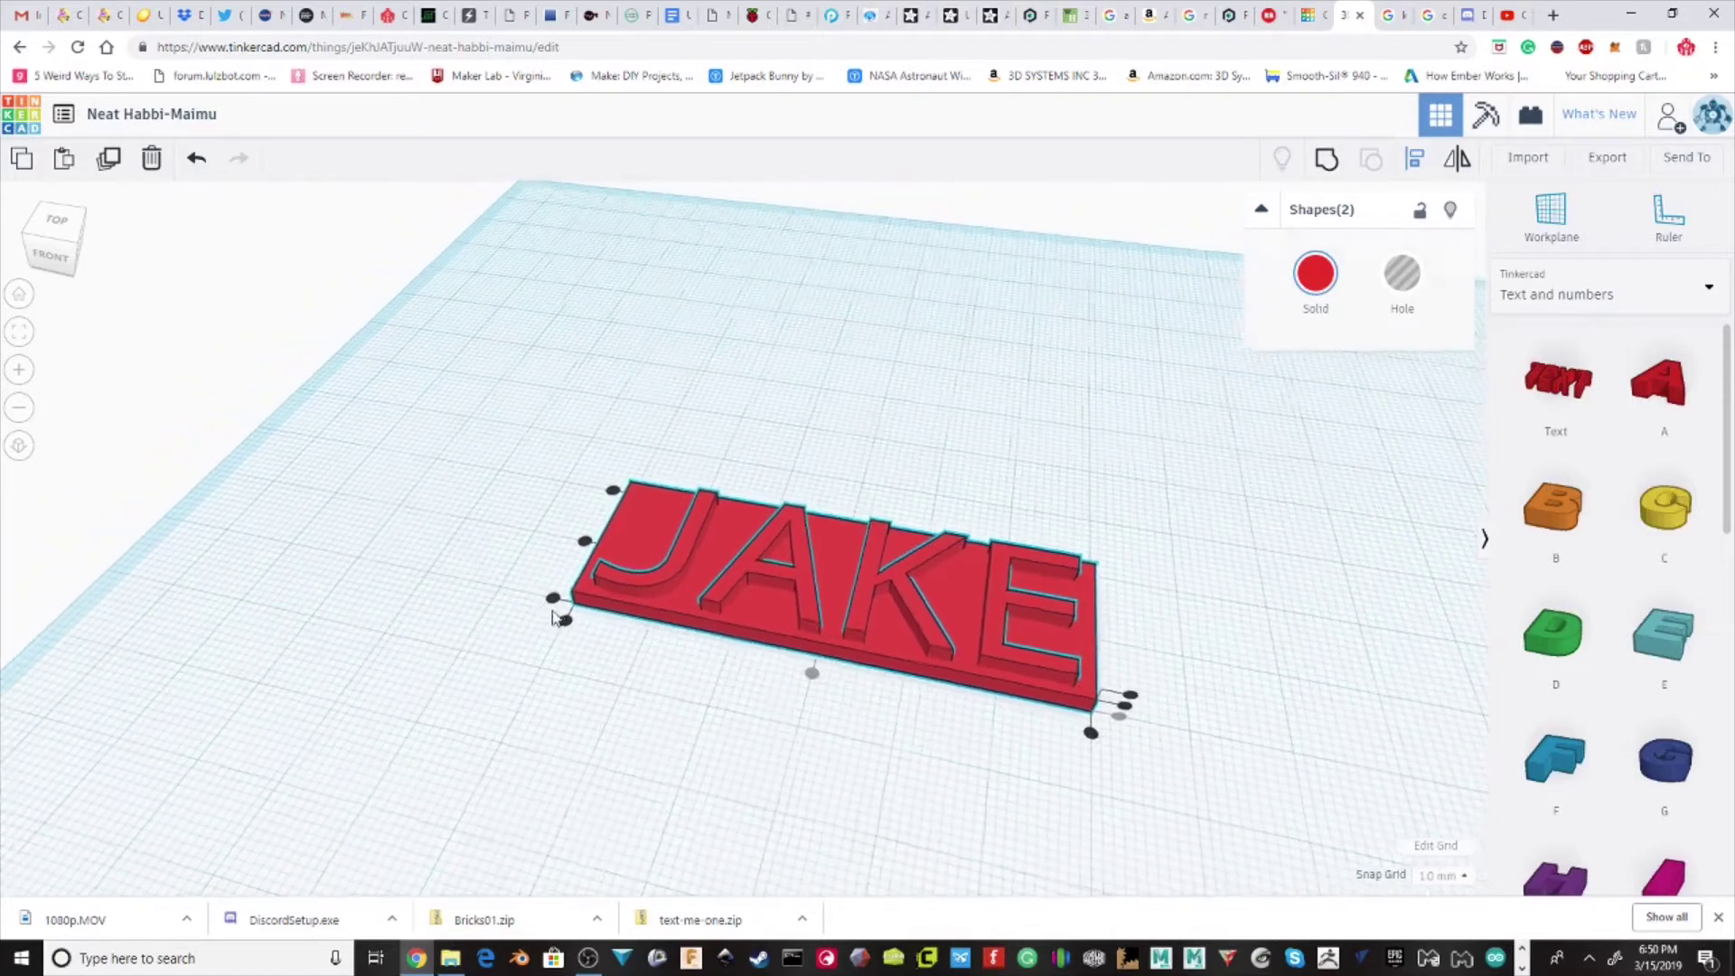
{"action": "left_click", "coordinate": [585, 542]}
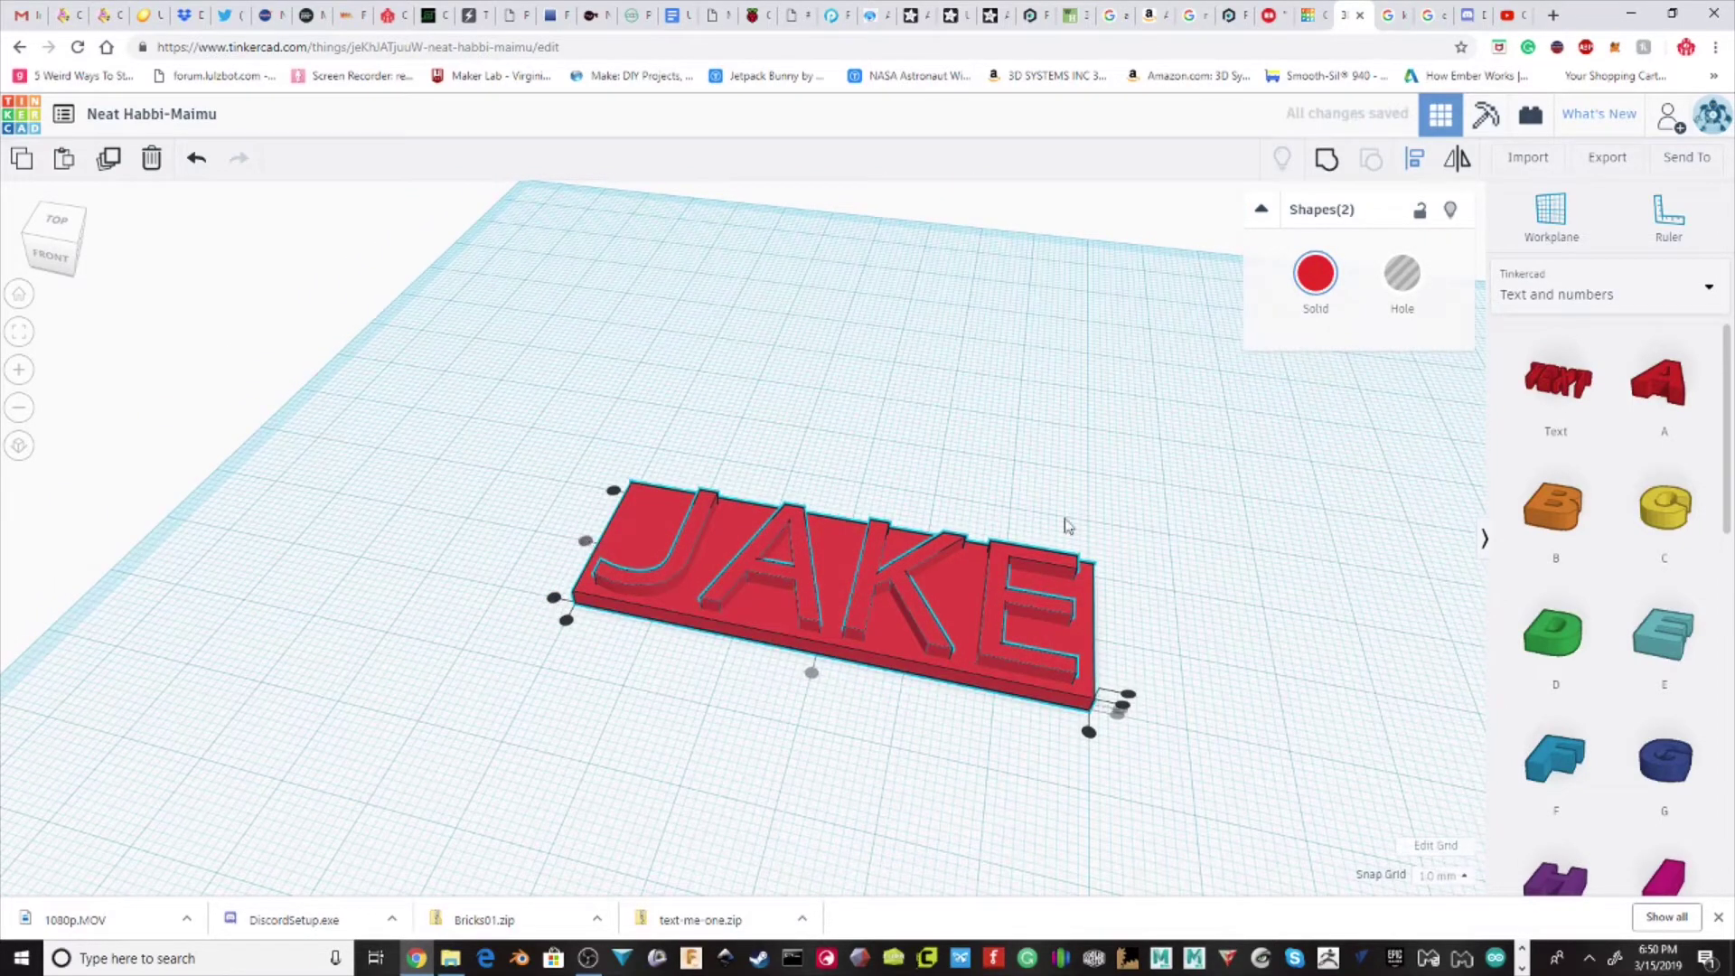
Group the name text and base plate into a single object.
{"action": "left_click", "coordinate": [1321, 161]}
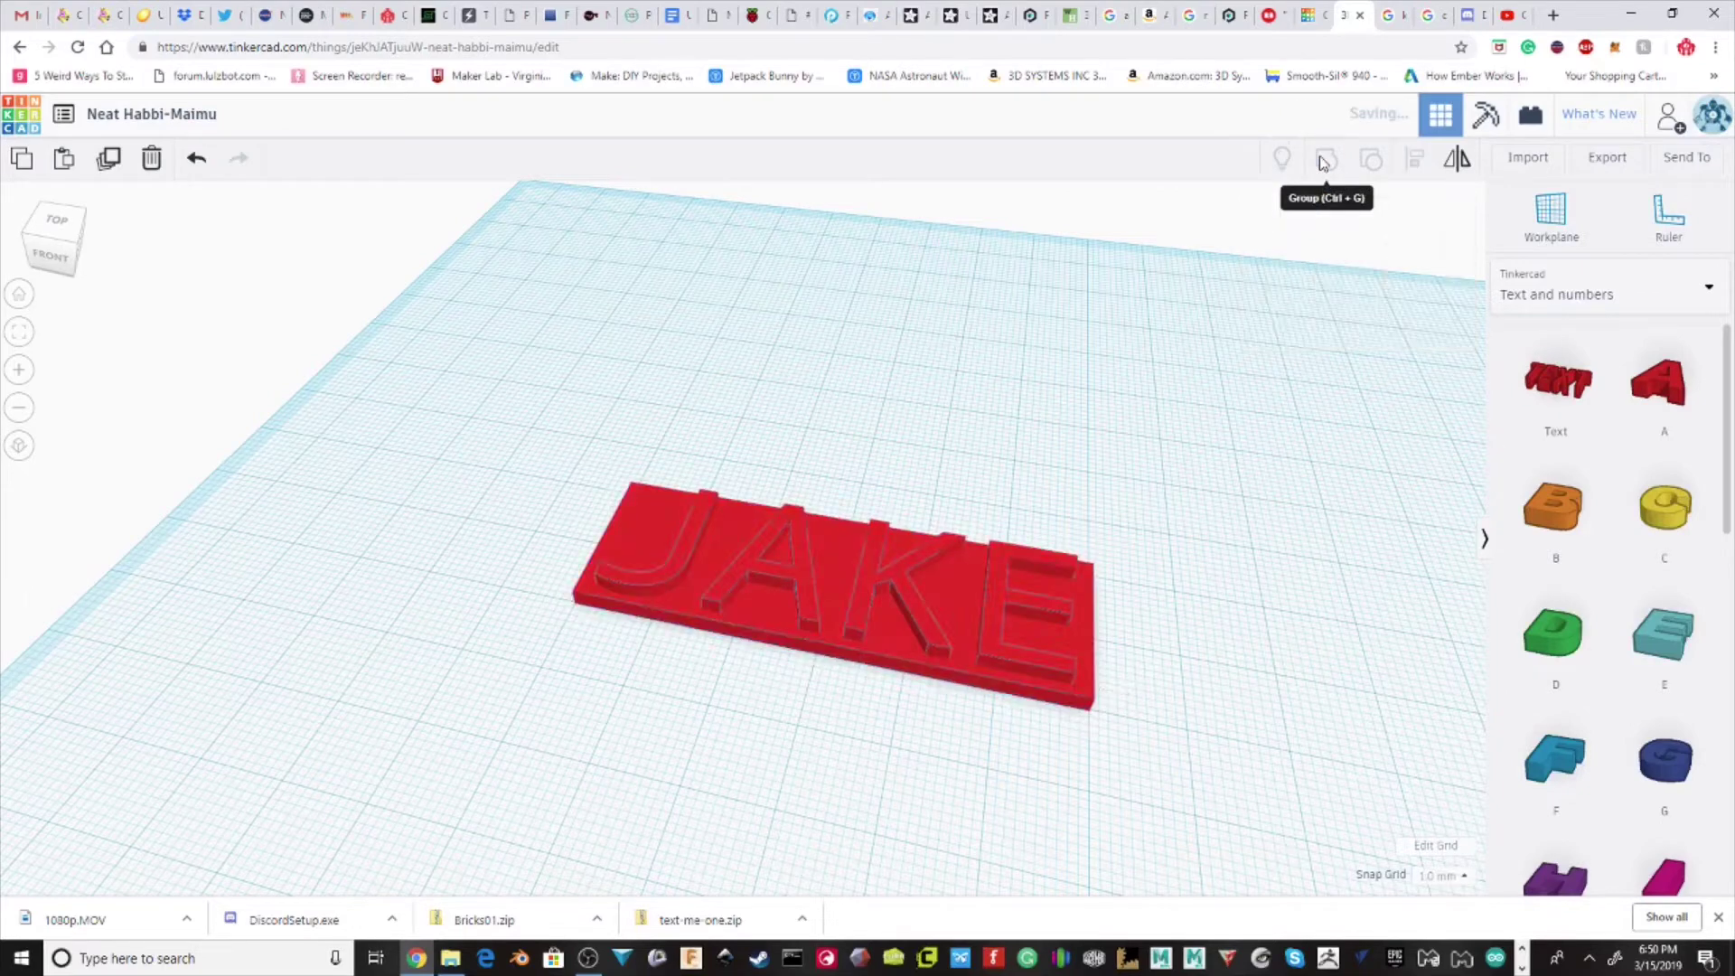
{"action": "scroll", "coordinate": [874, 451], "scroll_direction": "down", "scroll_amount": 3}
{"action": "left_click", "coordinate": [874, 452]}
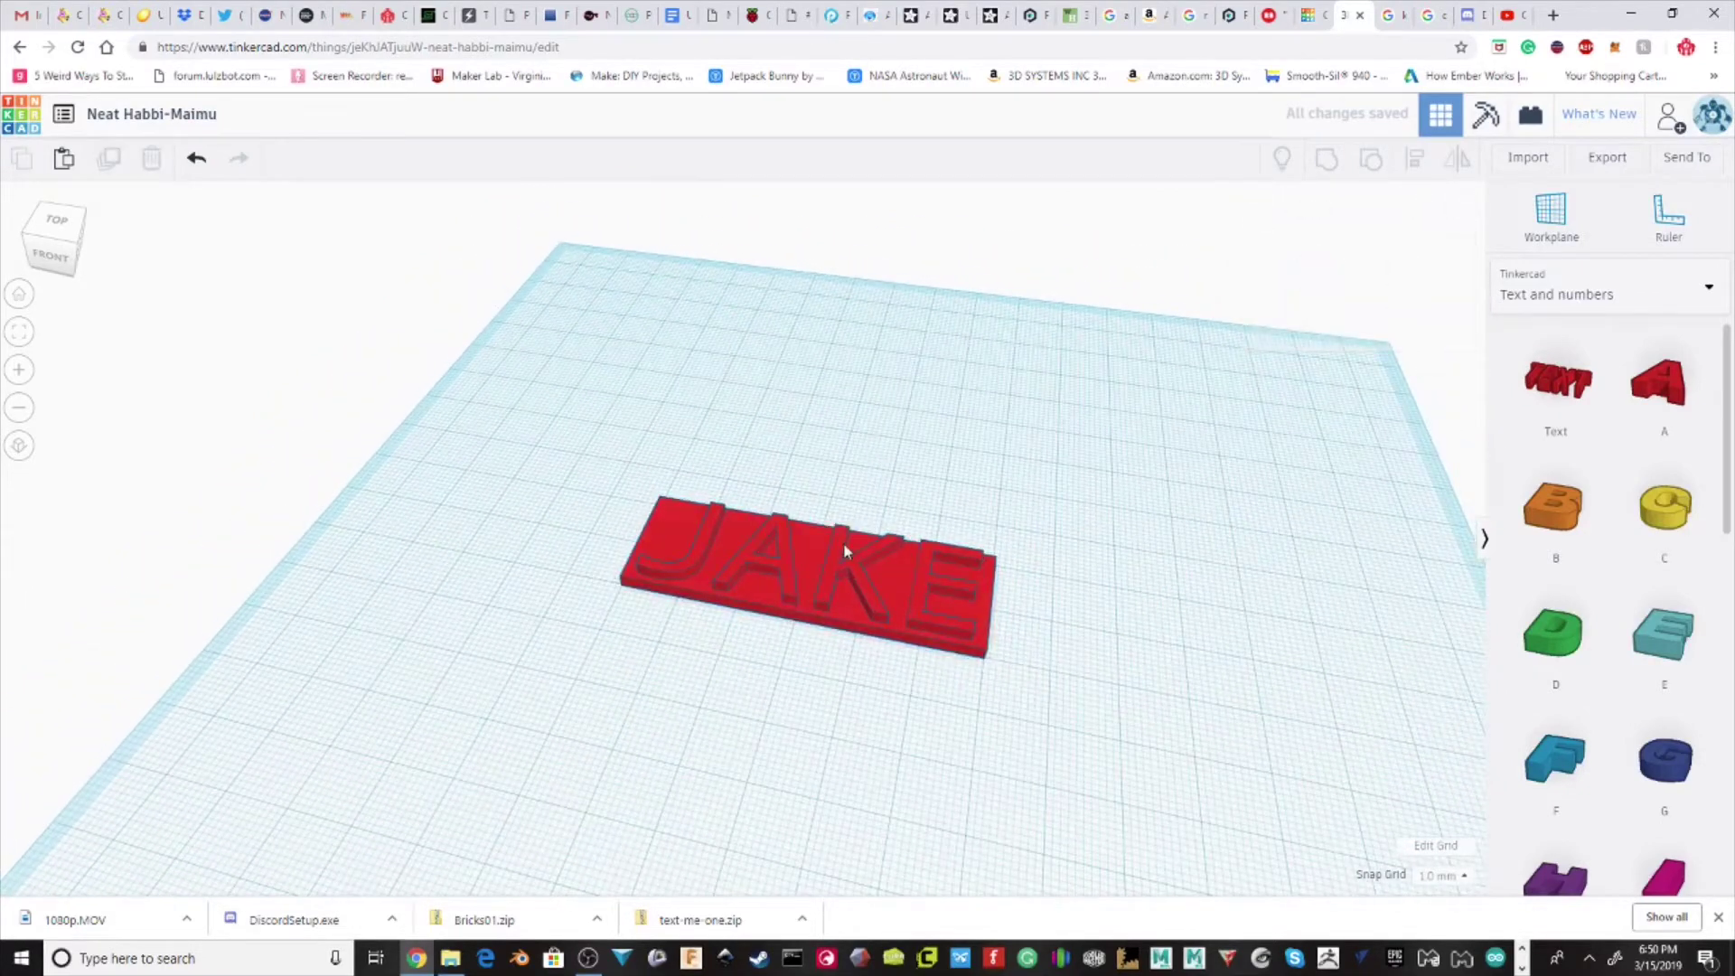
Try moving the grouped name tag as one piece and undo the move.
{"action": "scroll", "coordinate": [846, 548], "scroll_direction": "up", "scroll_amount": 3}
{"action": "left_click_drag", "start_coordinate": [859, 583], "coordinate": [921, 552]}
{"action": "key", "text": "ctrl+z"}
Place a Tube from Basic Shapes at the end of the base plate where the name starts, half overlapping the plate.
{"action": "scroll", "coordinate": [795, 552], "scroll_direction": "down", "scroll_amount": 1}
{"action": "scroll", "coordinate": [722, 538], "scroll_direction": "up", "scroll_amount": 3}
{"action": "right_click_drag", "start_coordinate": [600, 588], "coordinate": [912, 469]}
{"action": "left_click", "coordinate": [1596, 319]}
{"action": "left_click", "coordinate": [1587, 353]}
{"action": "scroll", "coordinate": [1661, 492], "scroll_direction": "down", "scroll_amount": 3}
{"action": "scroll", "coordinate": [1665, 499], "scroll_direction": "up", "scroll_amount": 3}
{"action": "scroll", "coordinate": [1665, 499], "scroll_direction": "down", "scroll_amount": 8}
{"action": "left_click_drag", "start_coordinate": [1577, 676], "coordinate": [571, 692]}
Lower the tube's height to match the thickness of the base plate.
{"action": "right_click_drag", "start_coordinate": [571, 692], "coordinate": [911, 508]}
{"action": "left_click_drag", "start_coordinate": [910, 507], "coordinate": [884, 615]}
{"action": "right_click_drag", "start_coordinate": [884, 615], "coordinate": [237, 607]}
{"action": "middle_click_drag", "start_coordinate": [553, 620], "coordinate": [757, 649]}
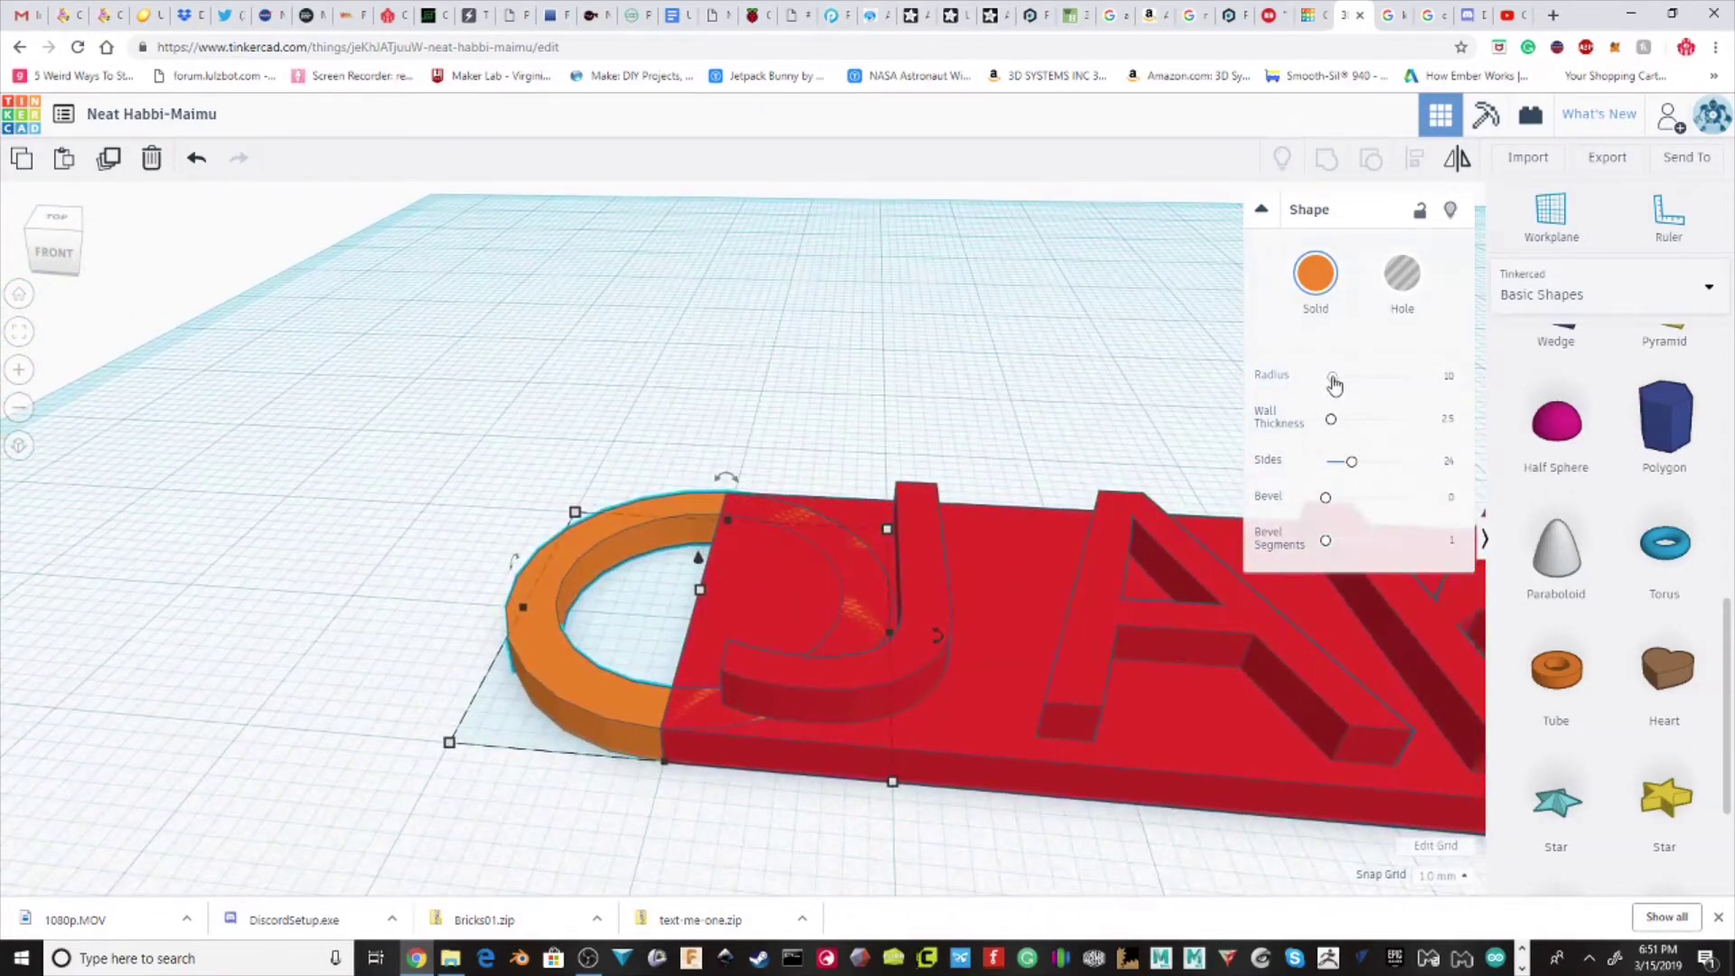
Try a smaller and a larger radius for the tube and undo both changes.
{"action": "left_click_drag", "start_coordinate": [1335, 377], "coordinate": [1332, 376]}
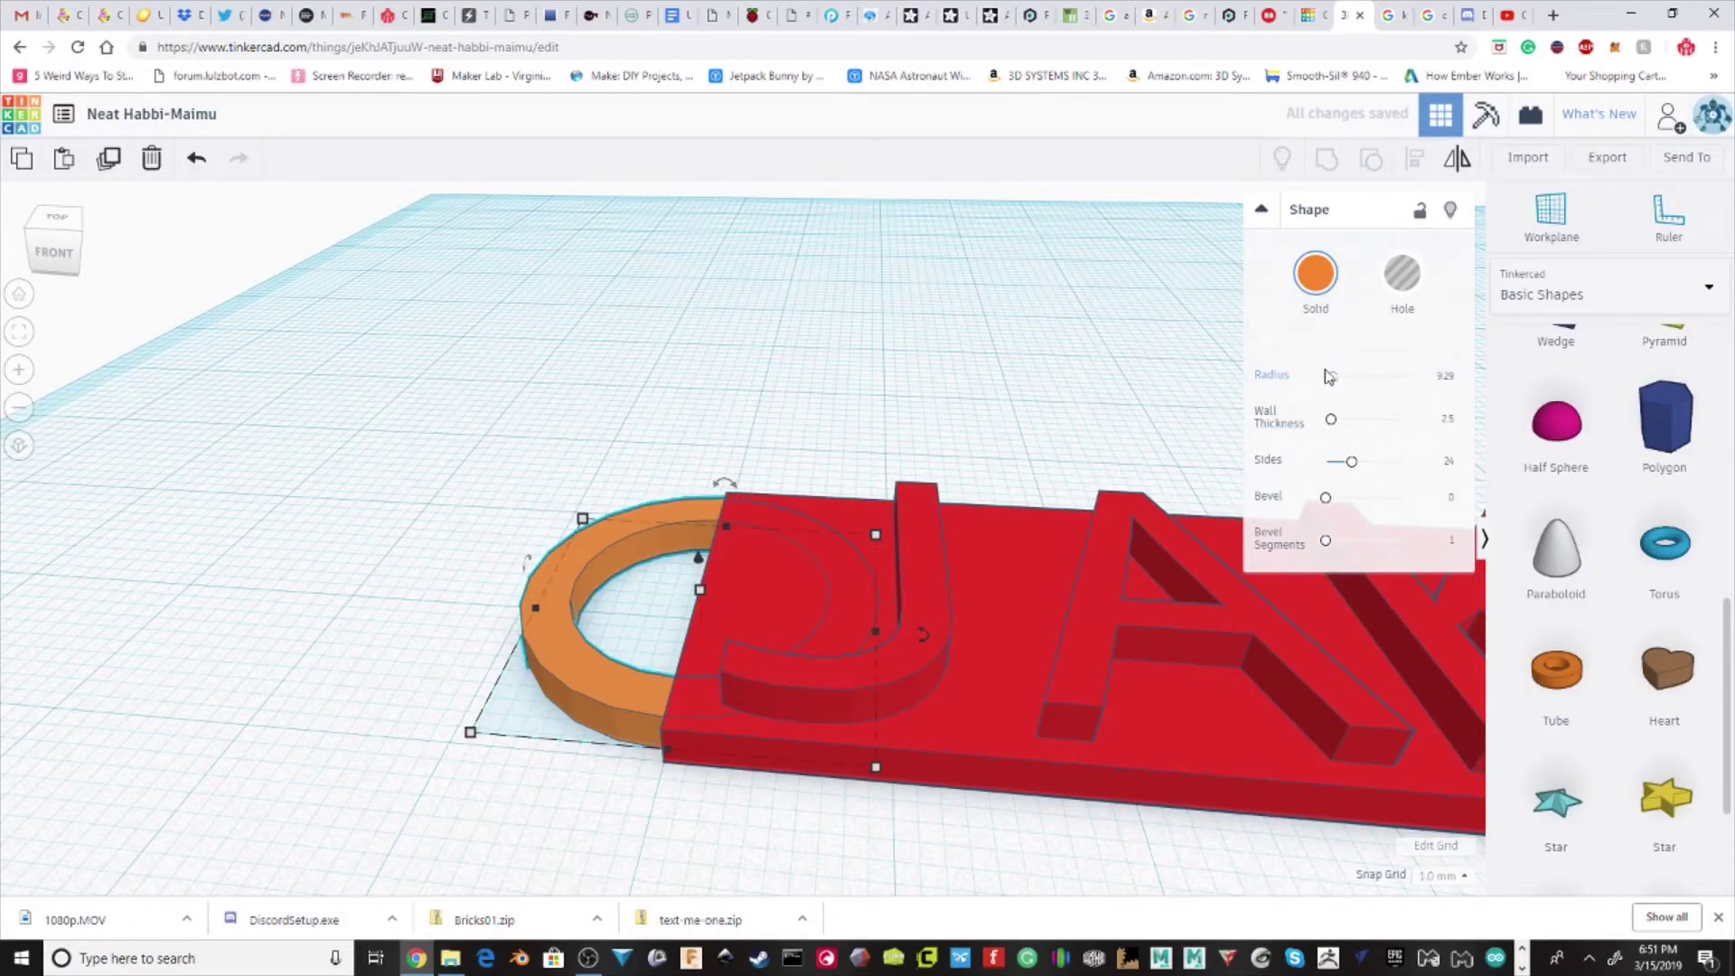
{"action": "mouse_move", "coordinate": [1335, 378]}
{"action": "left_mouse_down"}
{"action": "mouse_move", "coordinate": [1320, 376]}
{"action": "mouse_move", "coordinate": [1358, 380]}
{"action": "left_mouse_up"}
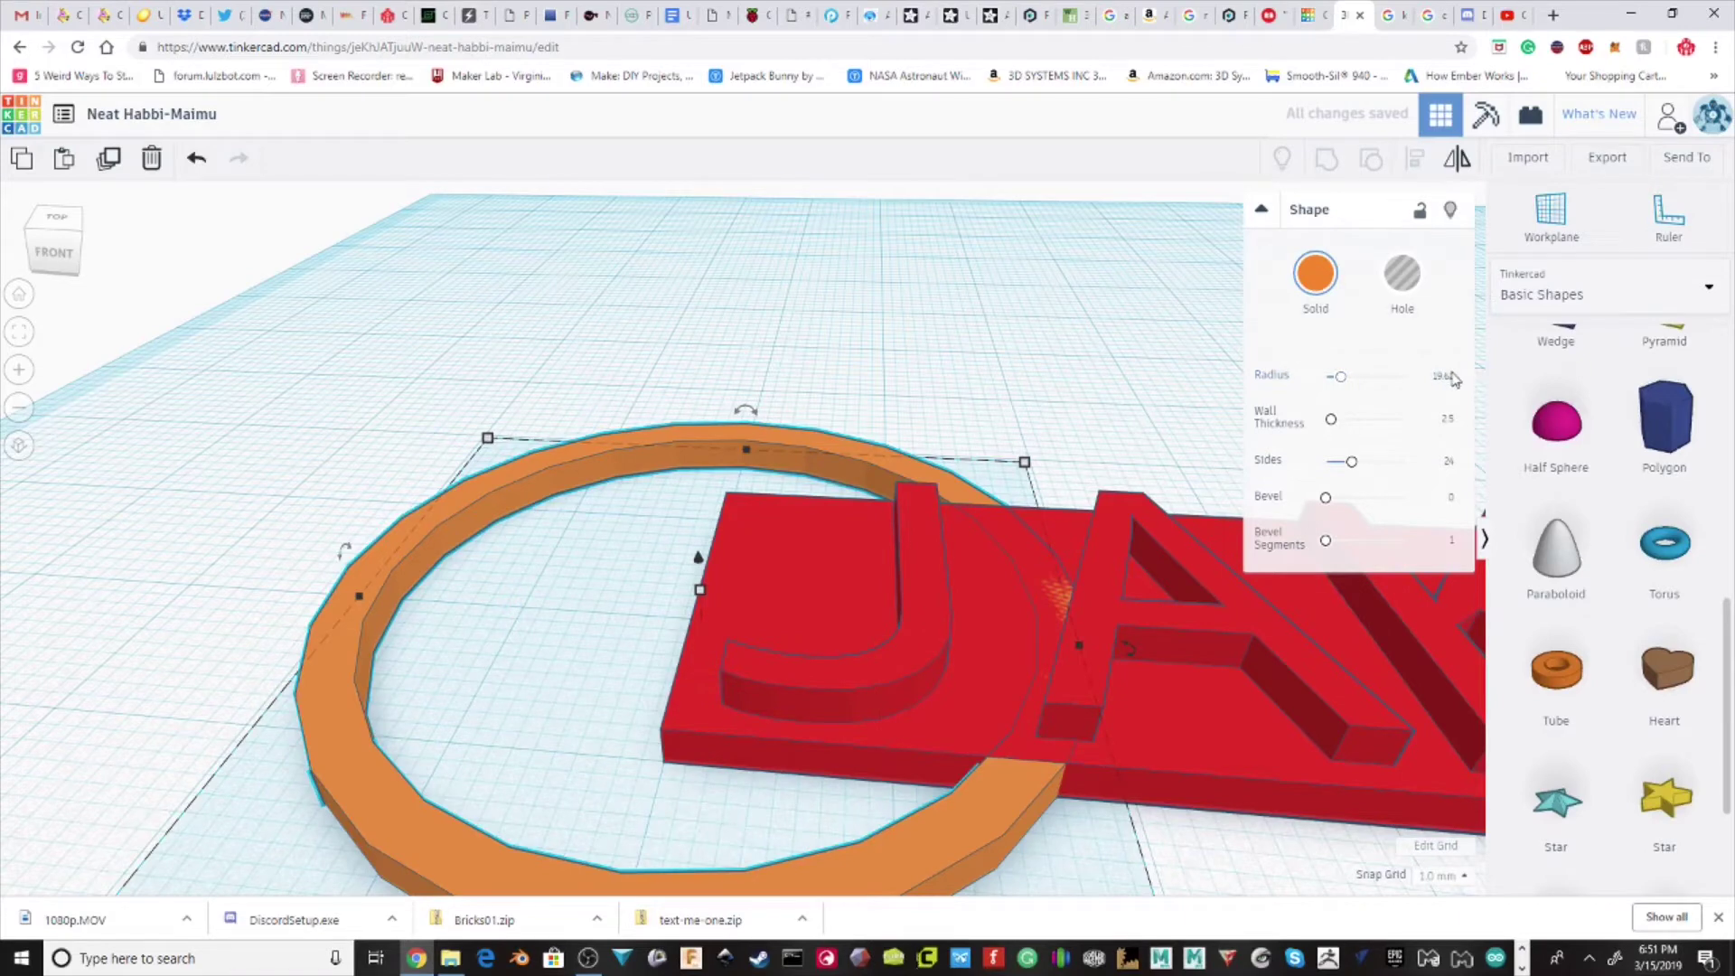
{"action": "key", "text": "ctrl+z"}
{"action": "key", "text": "ctrl+z"}
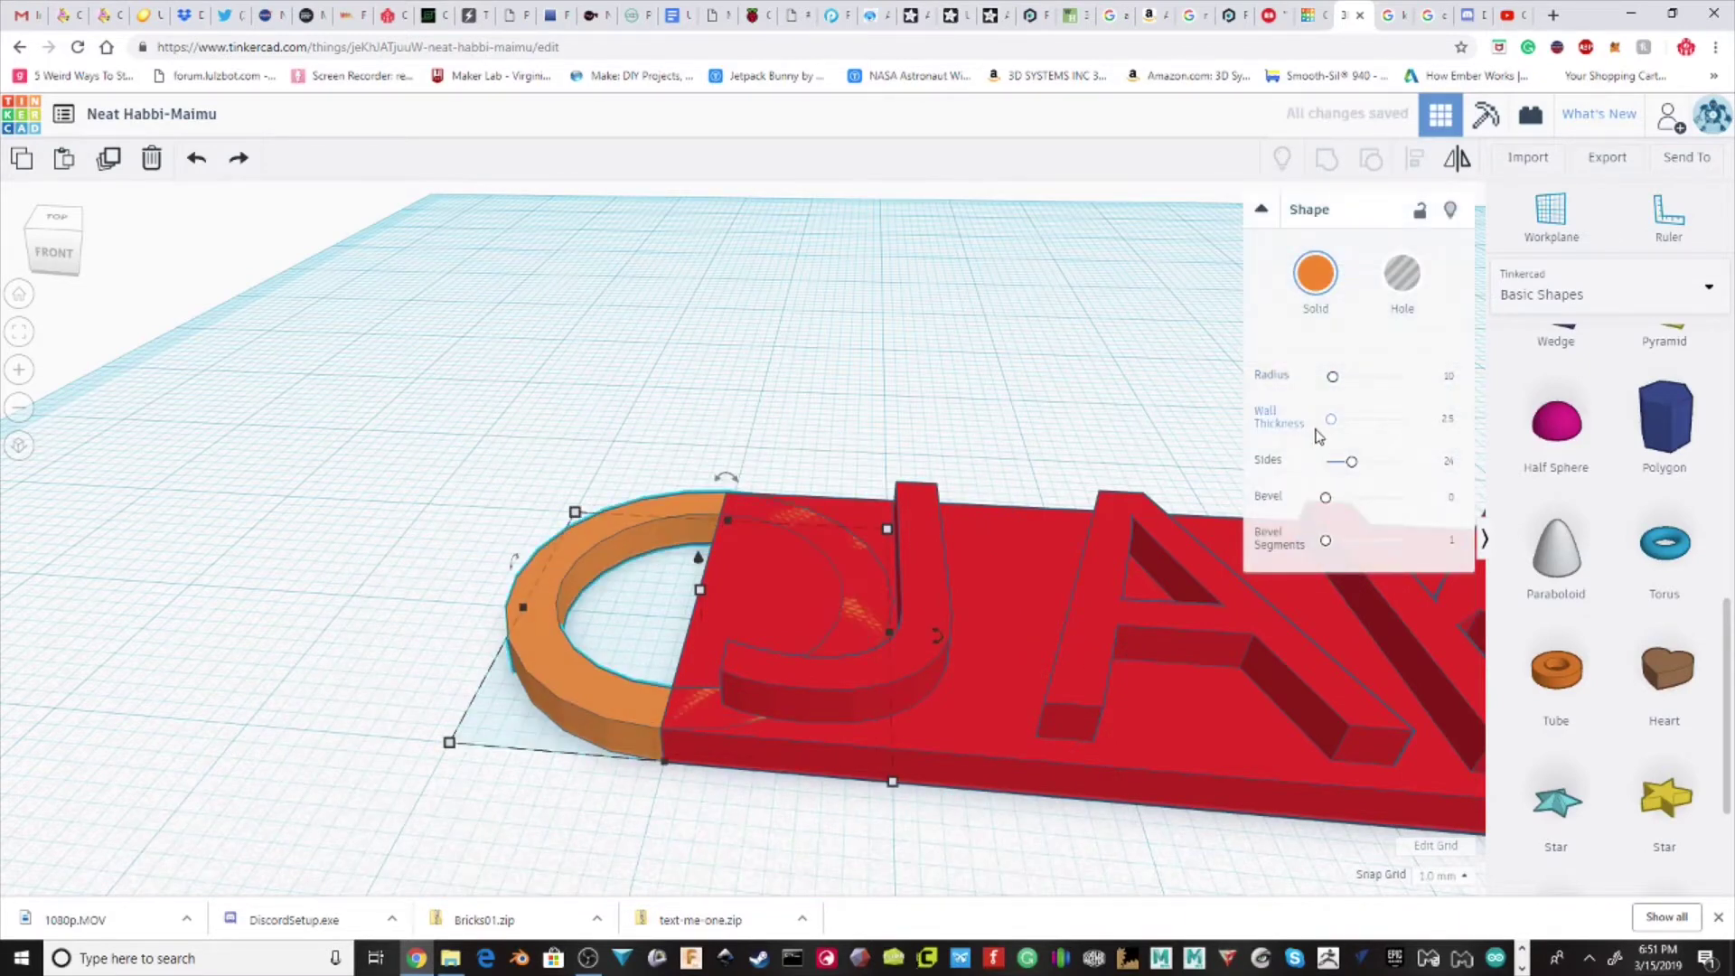
Try thicker and thinner walls on the tube and settle on a wall thickness of 3.
{"action": "left_click_drag", "start_coordinate": [1334, 421], "coordinate": [1336, 417]}
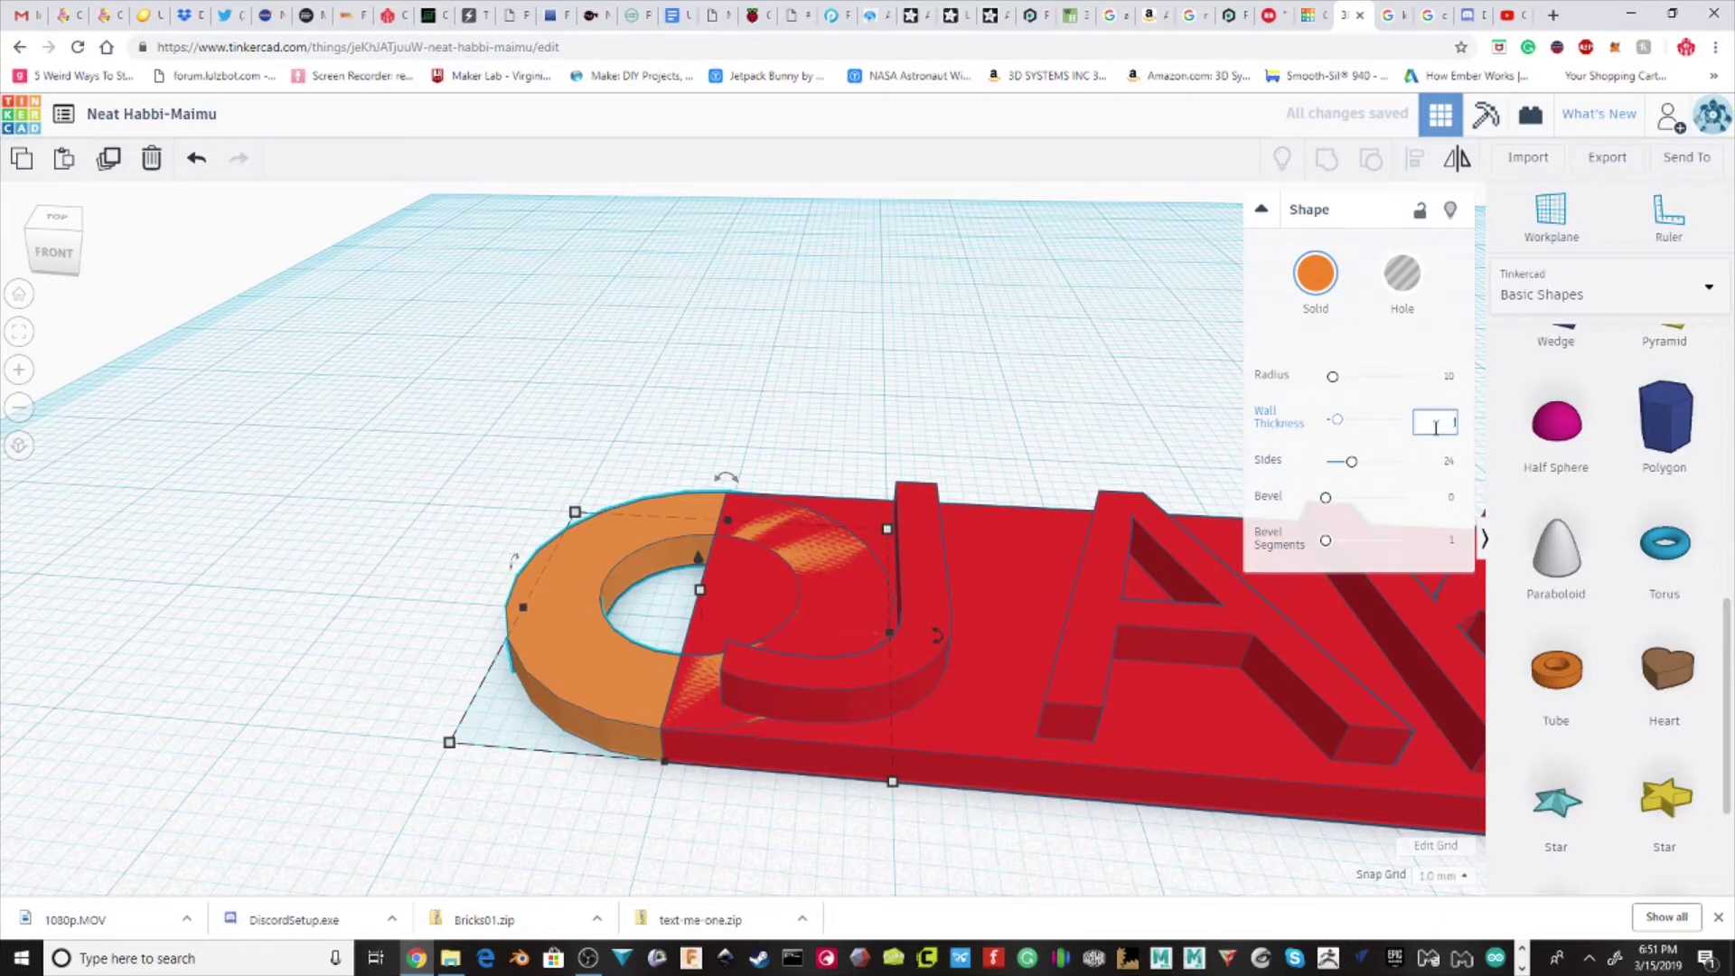
{"action": "key", "text": "Return"}
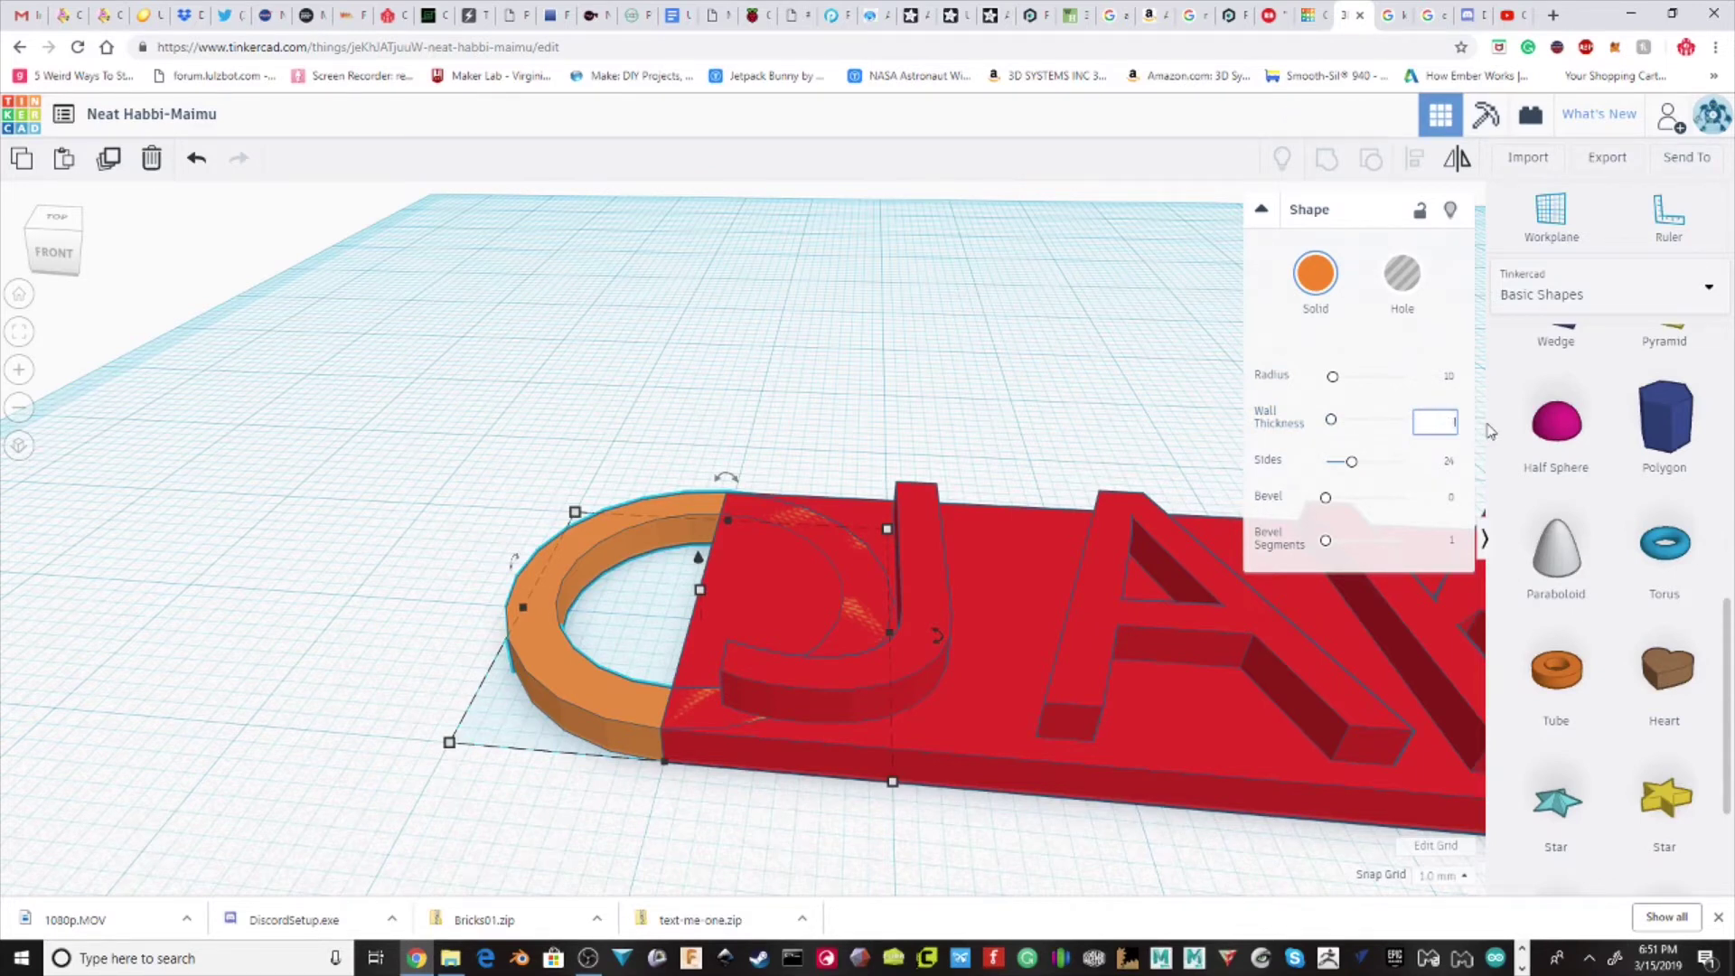
{"action": "key", "text": "Return"}
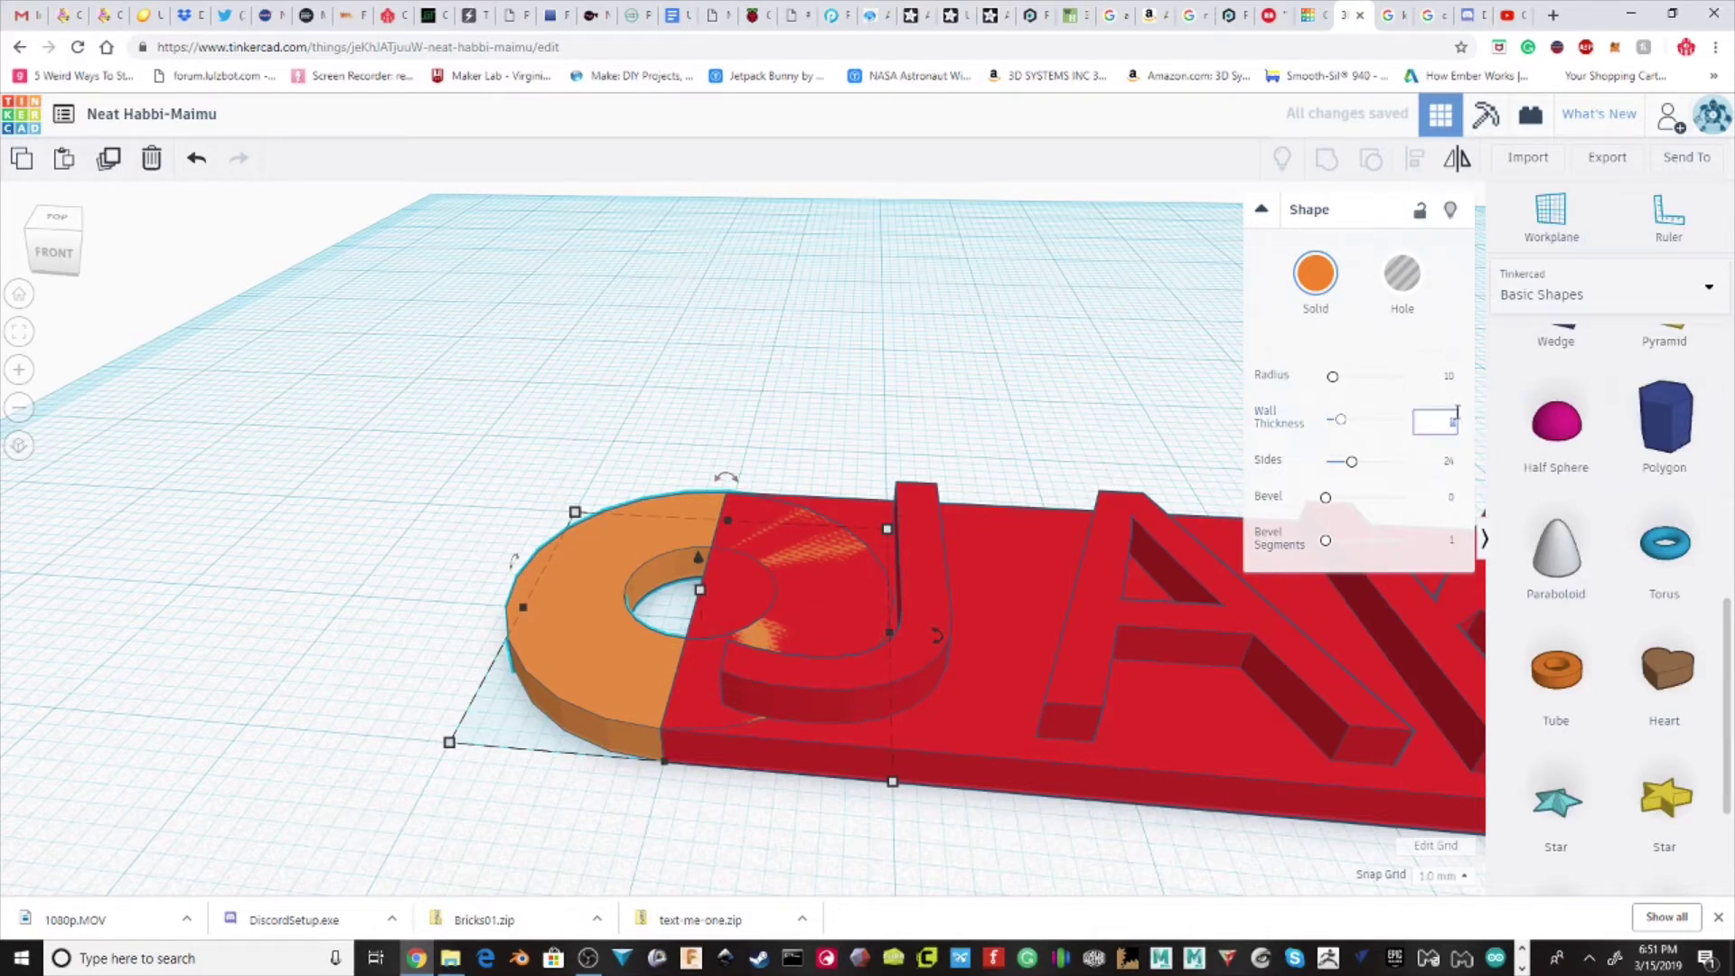
{"action": "key", "text": "Return"}
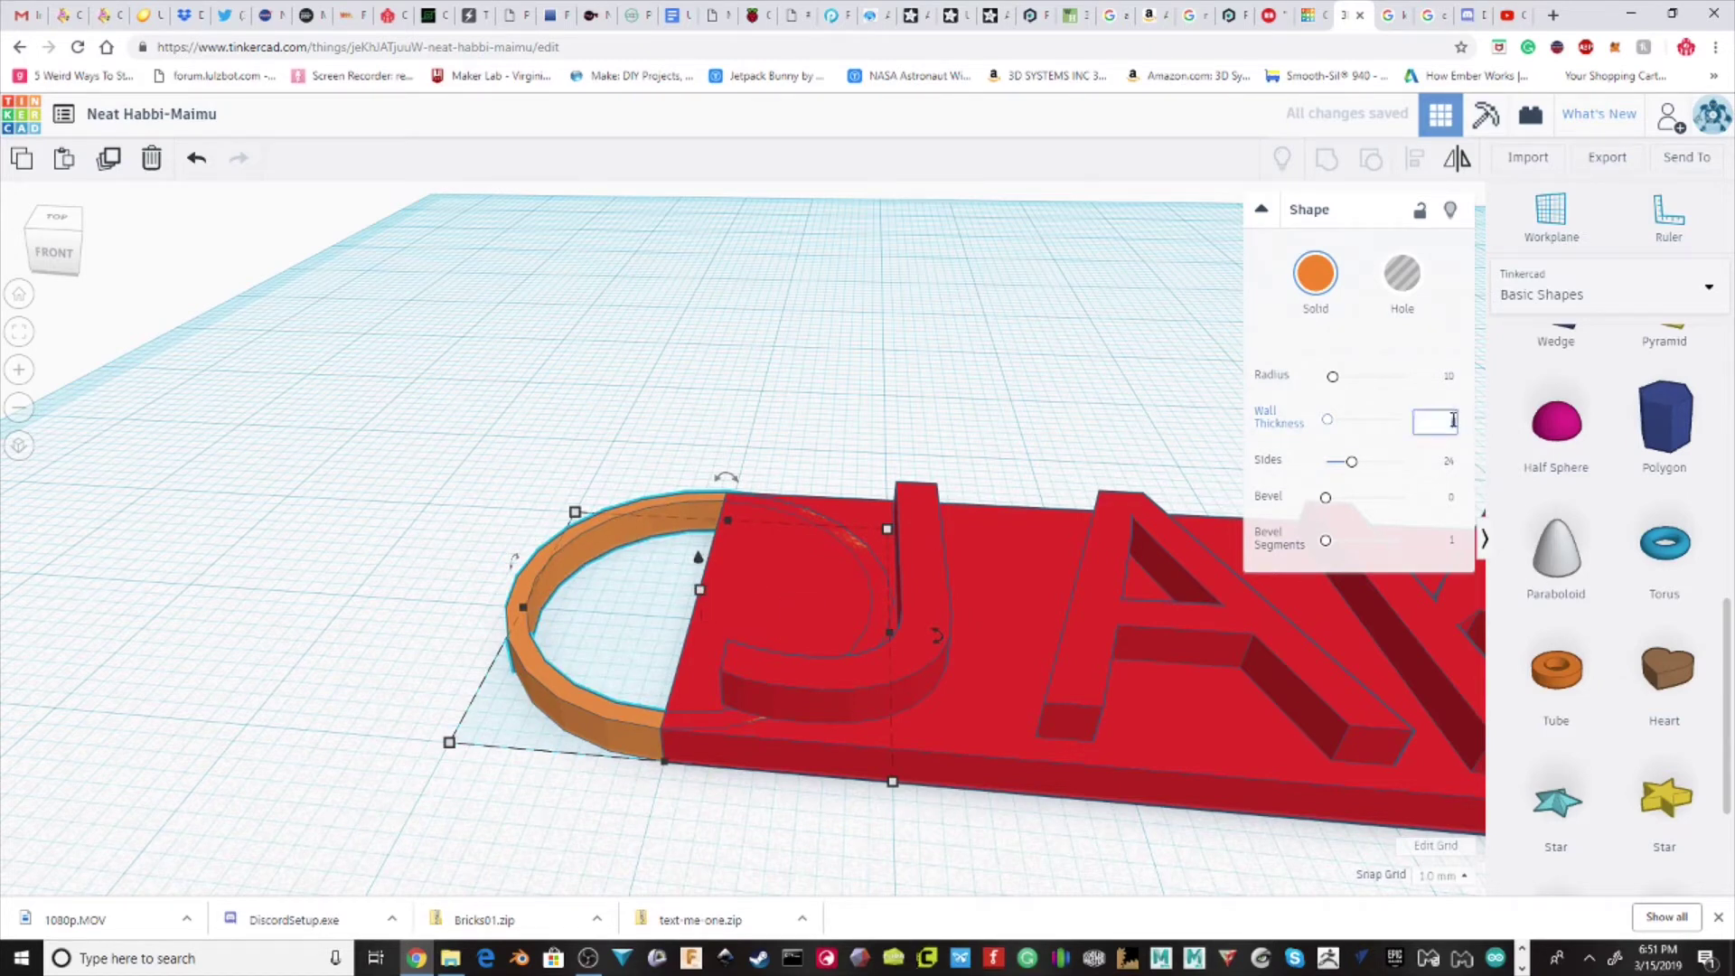
{"action": "key", "text": "Return"}
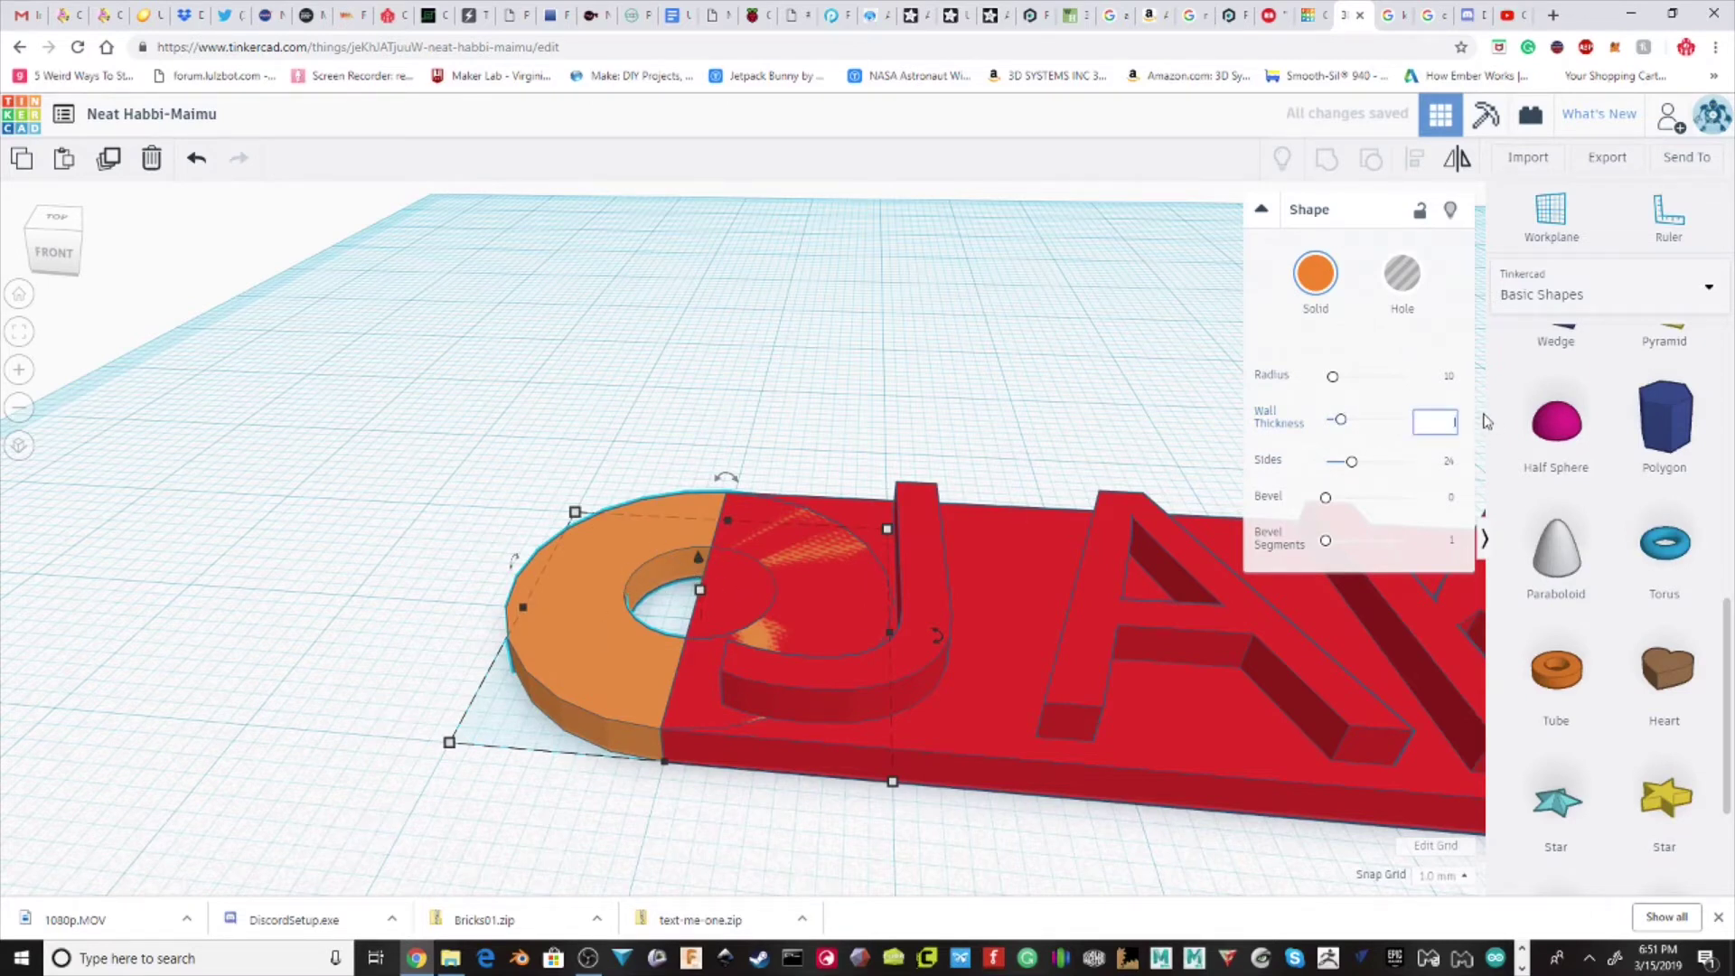
{"action": "key", "text": "Return"}
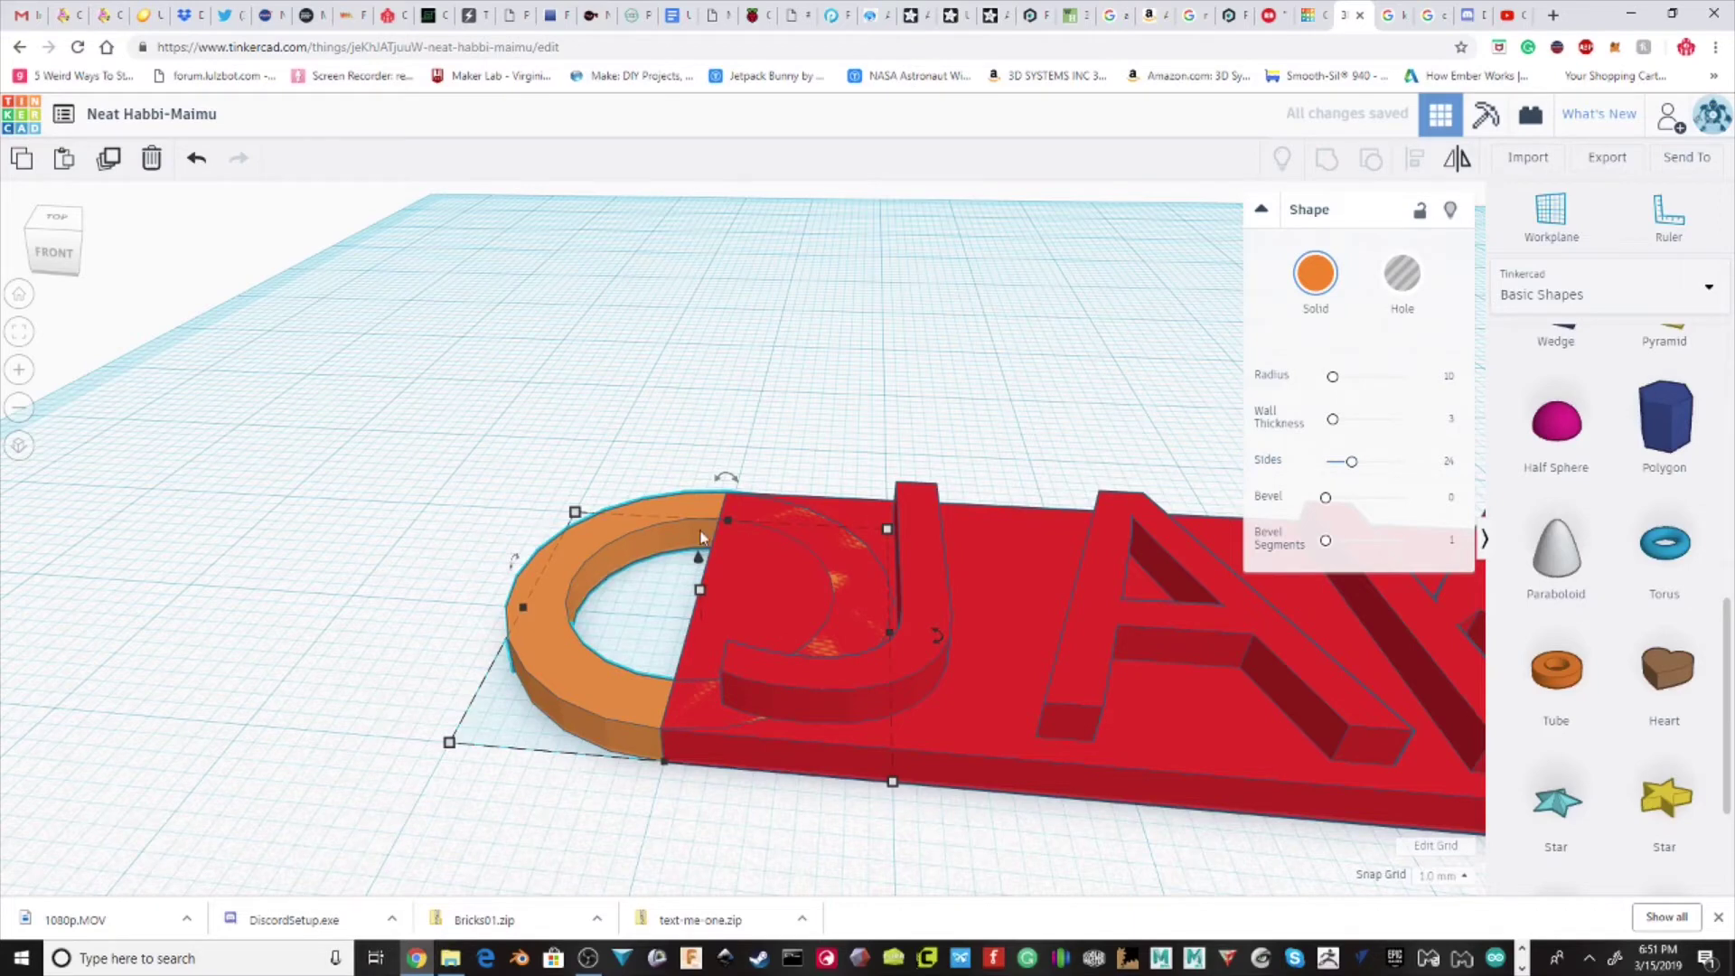
Smooth the tube's outline by setting its number of sides to 64.
{"action": "scroll", "coordinate": [701, 509], "scroll_direction": "up", "scroll_amount": 1}
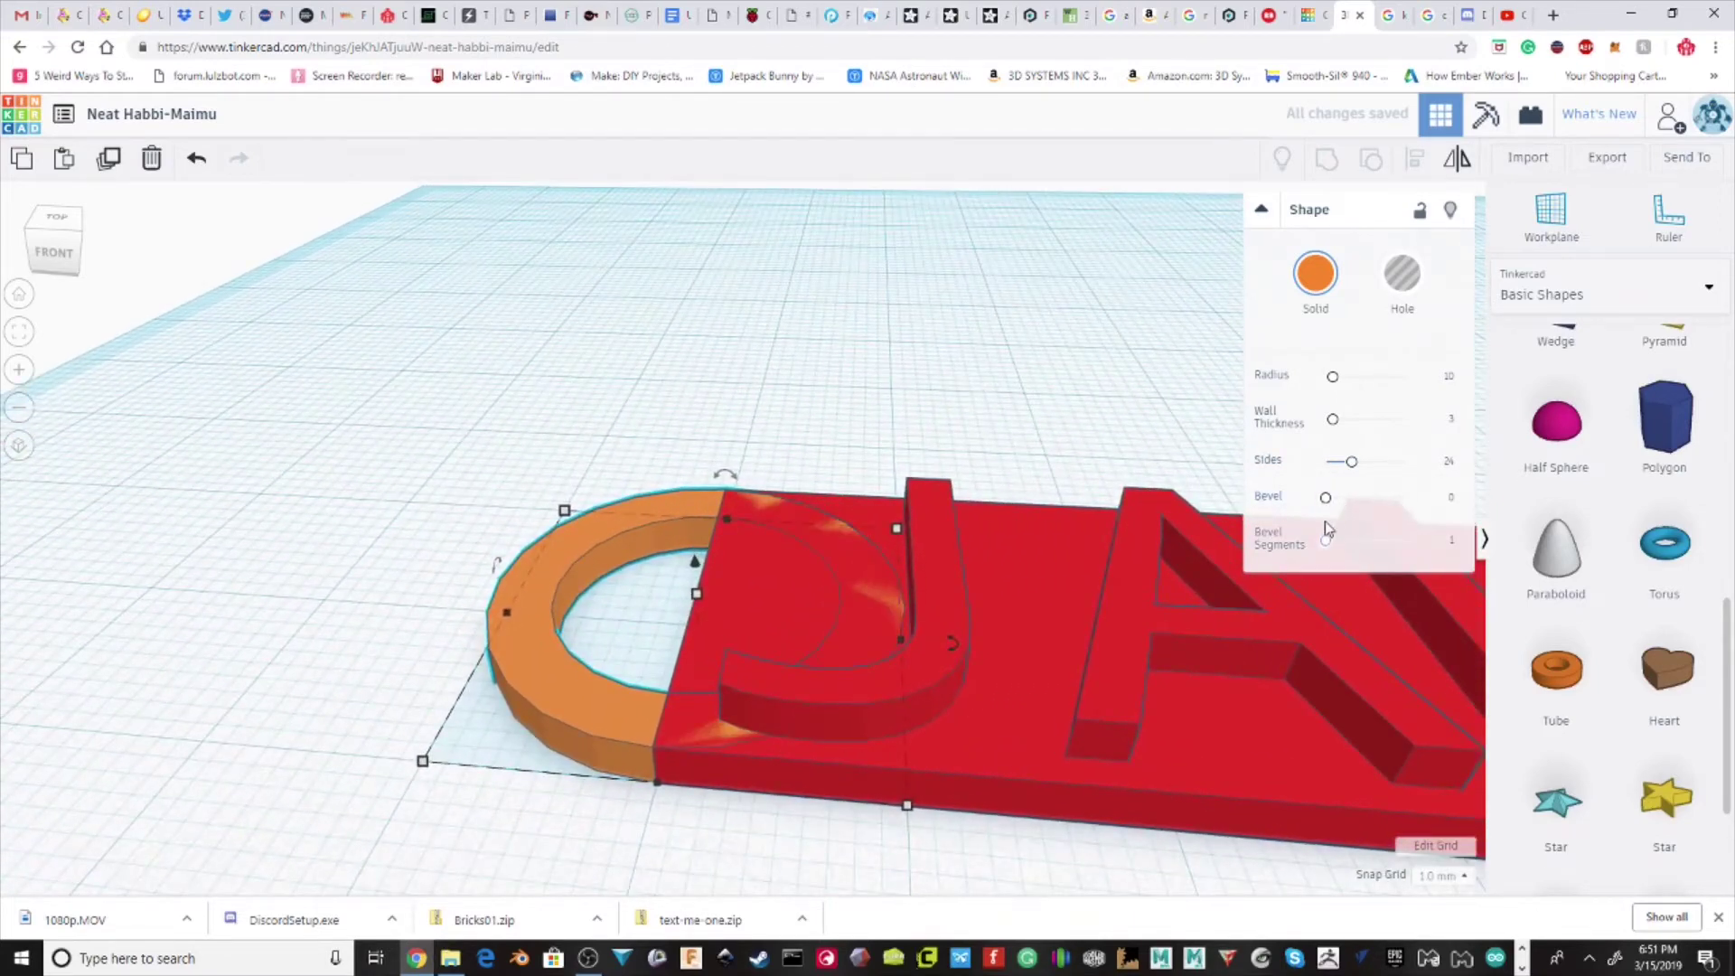
{"action": "left_click_drag", "start_coordinate": [1364, 463], "coordinate": [1482, 467]}
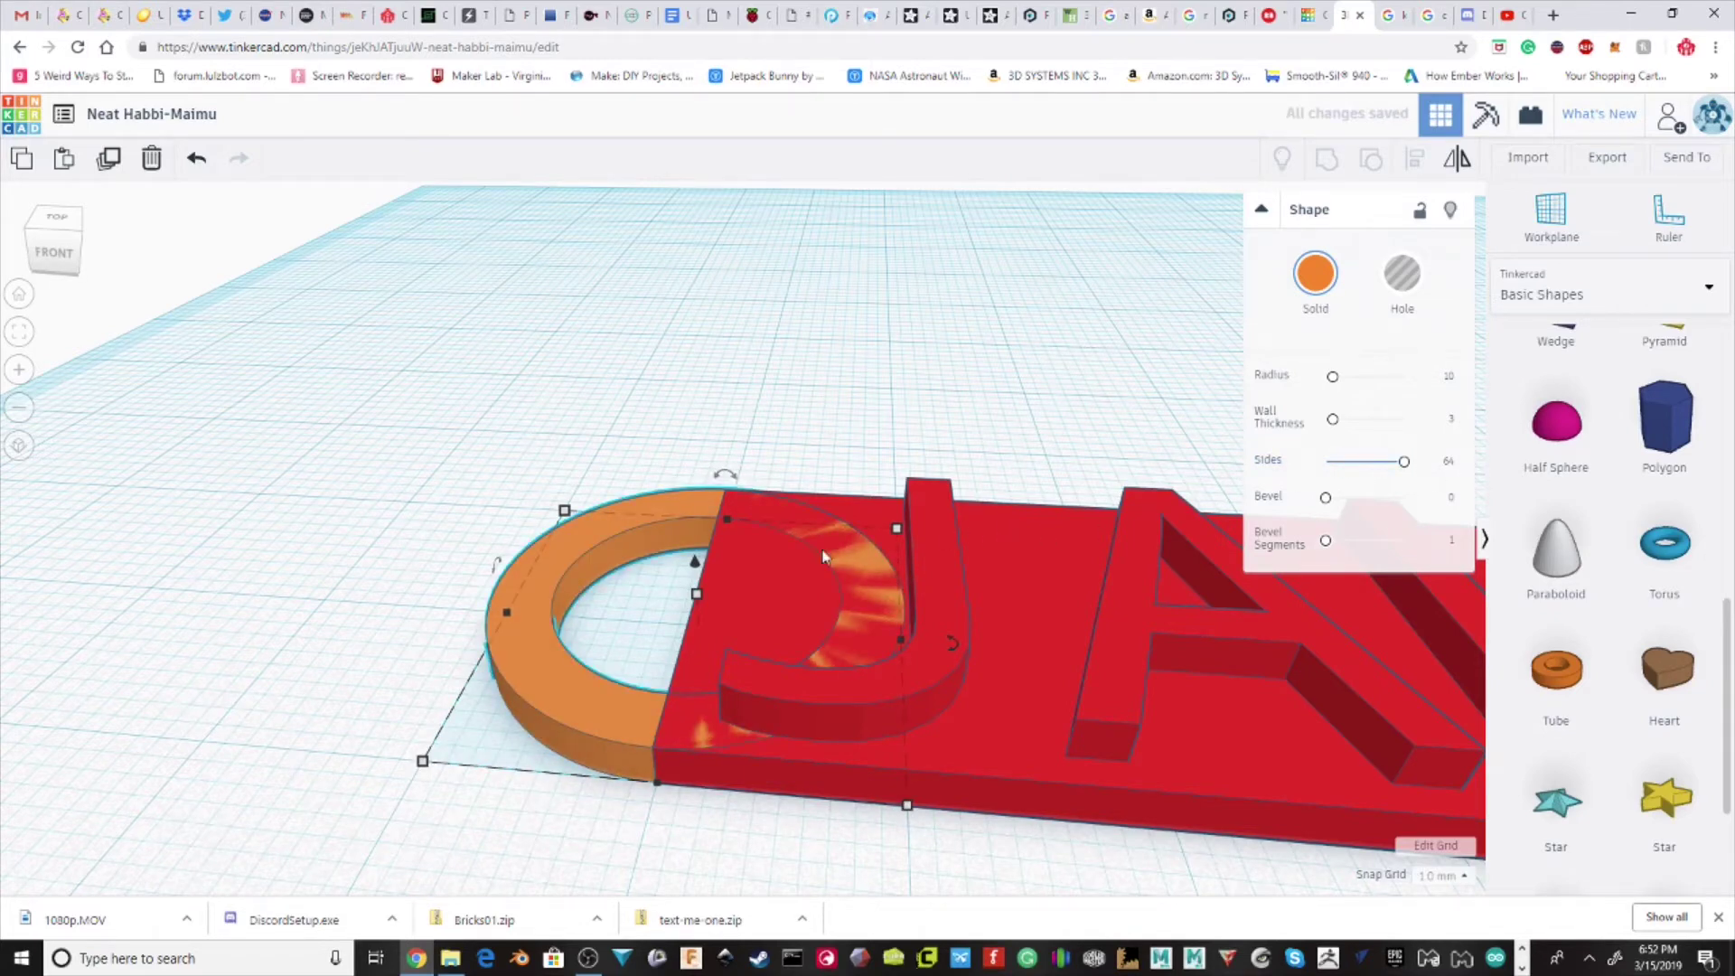
{"action": "right_click_drag", "start_coordinate": [791, 557], "coordinate": [709, 696]}
{"action": "scroll", "coordinate": [716, 554], "scroll_direction": "up", "scroll_amount": 5}
{"action": "middle_click_drag", "start_coordinate": [710, 696], "coordinate": [759, 495]}
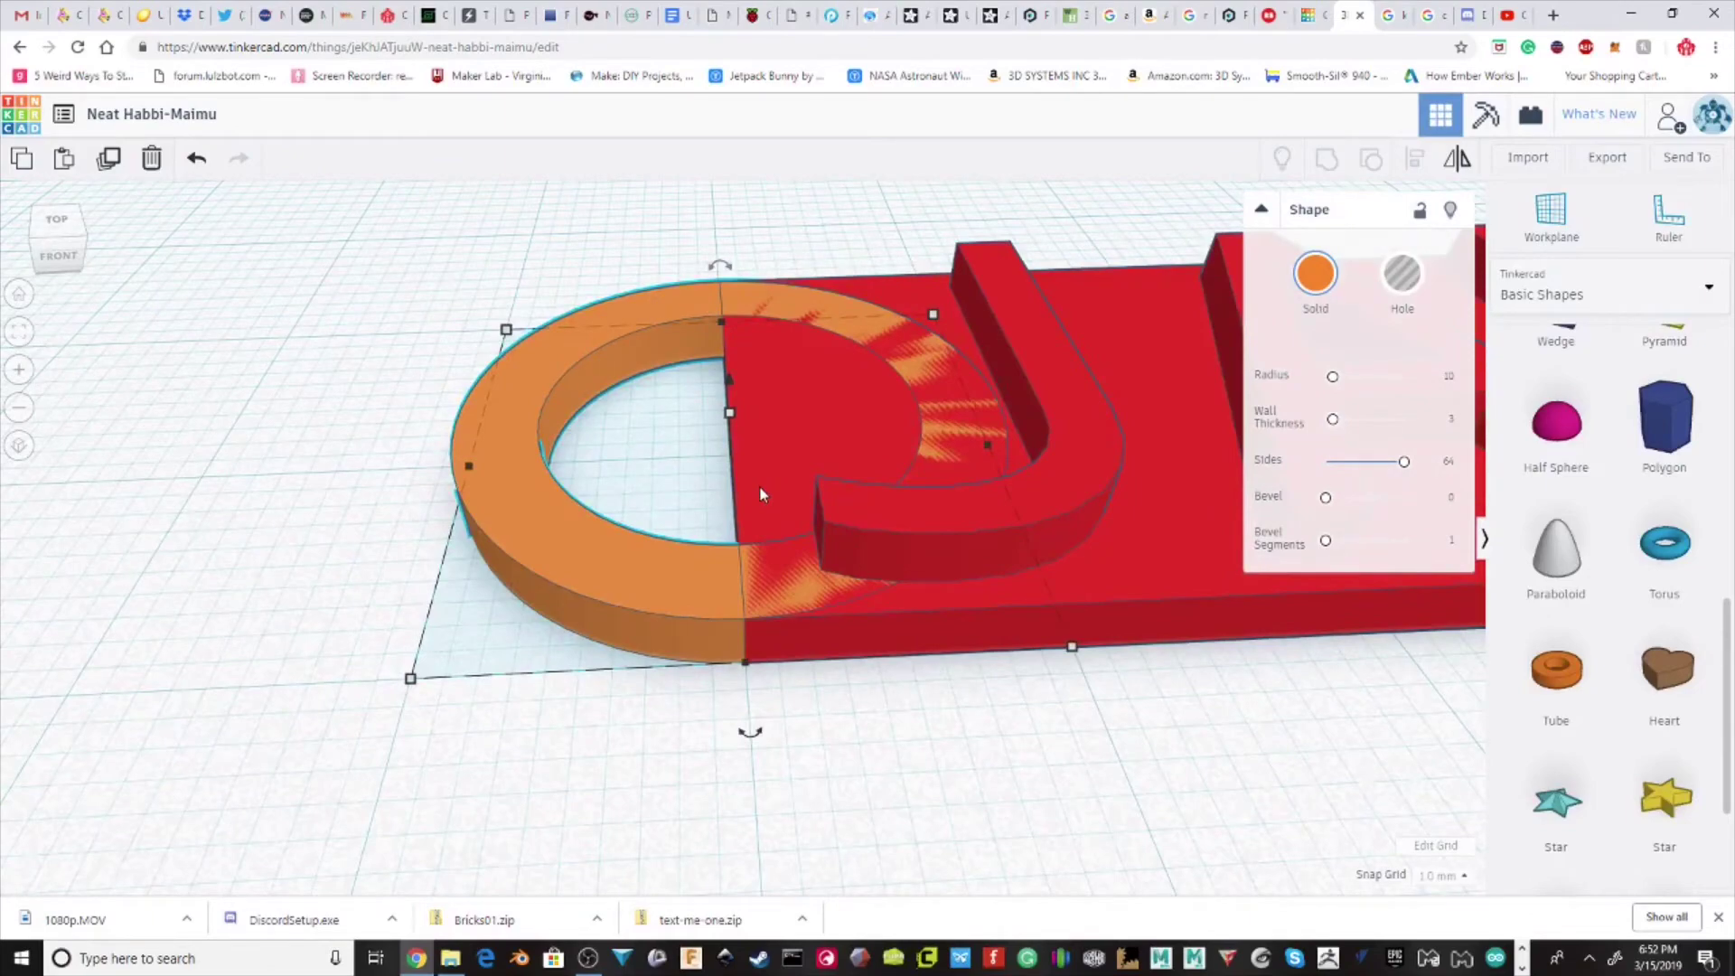
{"action": "scroll", "coordinate": [692, 495], "scroll_direction": "down", "scroll_amount": 2}
{"action": "middle_click_drag", "start_coordinate": [795, 533], "coordinate": [817, 662]}
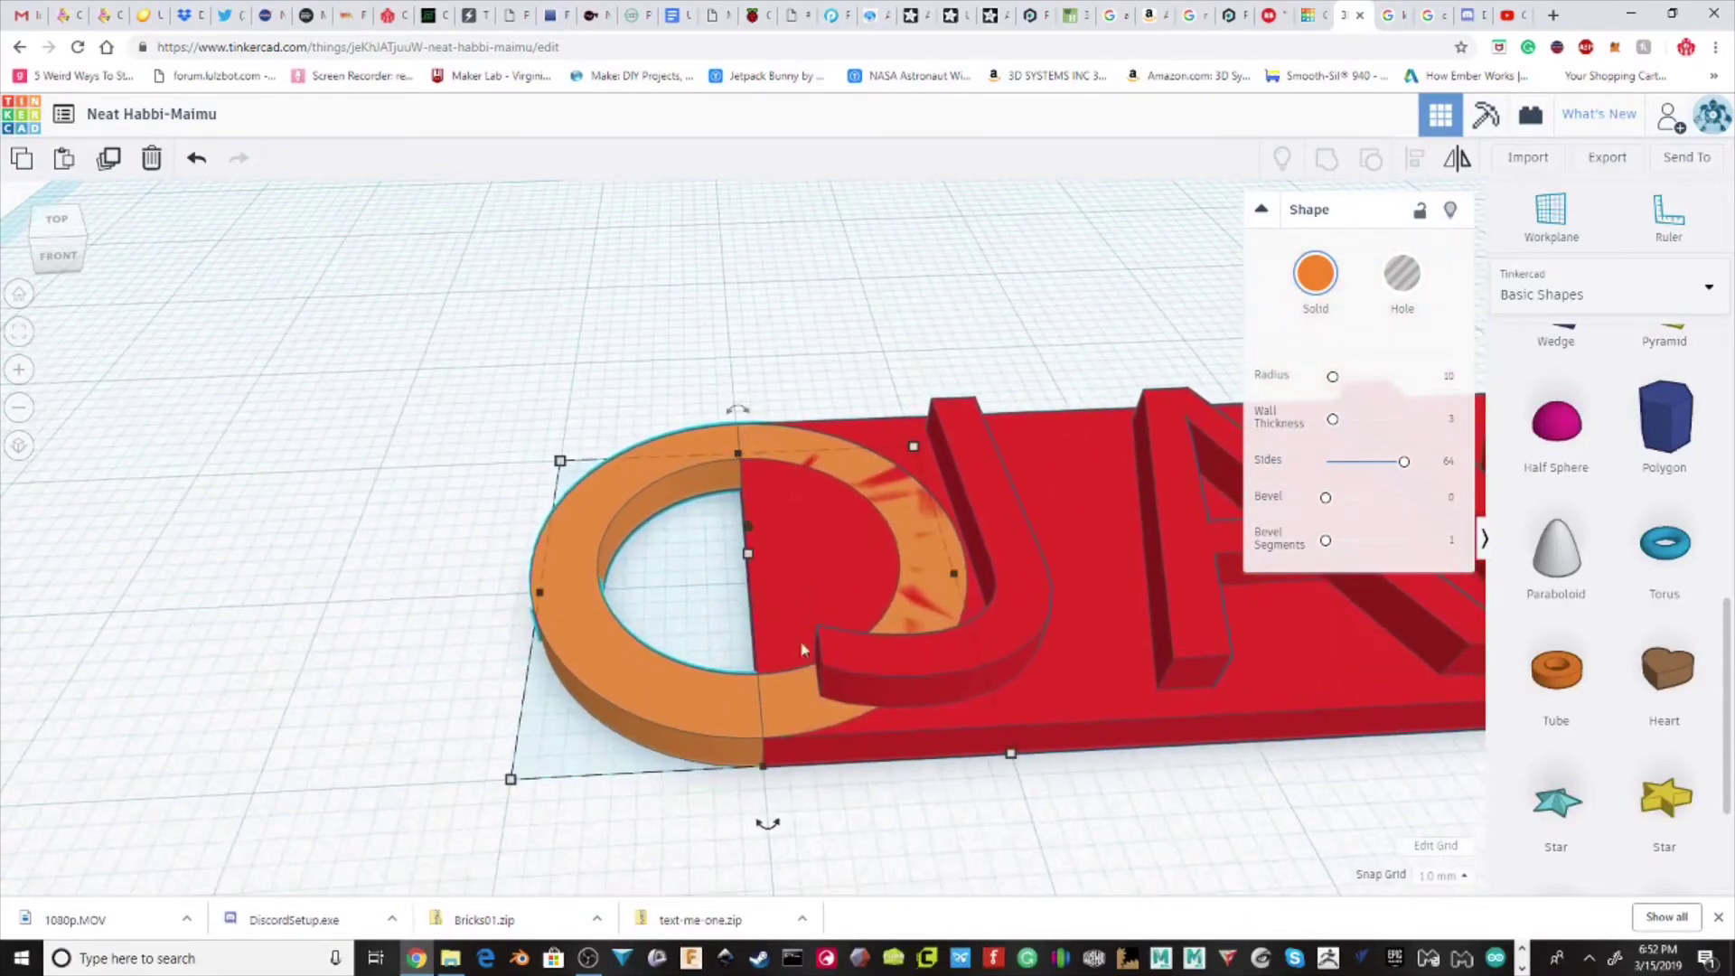
Try the tube's bevel setting and a small shift of the name plate, and undo the shift.
{"action": "right_click_drag", "start_coordinate": [817, 668], "coordinate": [714, 596]}
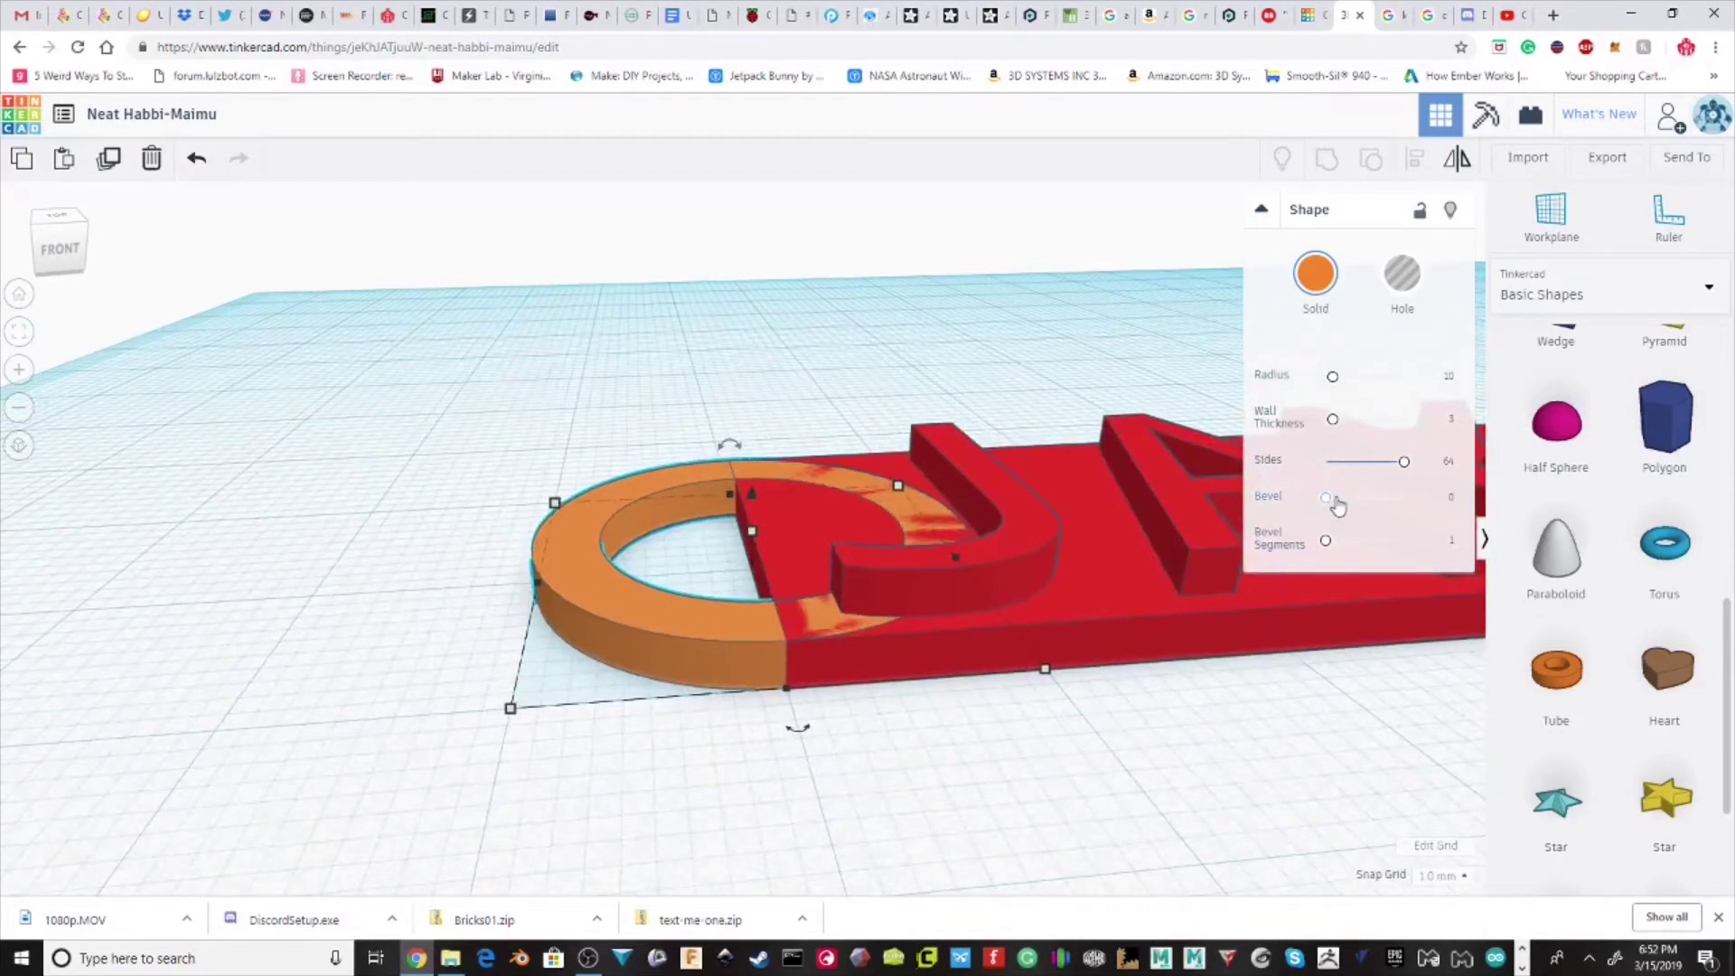
{"action": "mouse_move", "coordinate": [1337, 504]}
{"action": "left_mouse_down"}
{"action": "mouse_move", "coordinate": [1438, 504]}
{"action": "mouse_move", "coordinate": [1318, 496]}
{"action": "left_mouse_up"}
{"action": "left_click_drag", "start_coordinate": [880, 468], "coordinate": [859, 464]}
{"action": "key", "text": "ctrl+z"}
{"action": "left_click", "coordinate": [723, 376]}
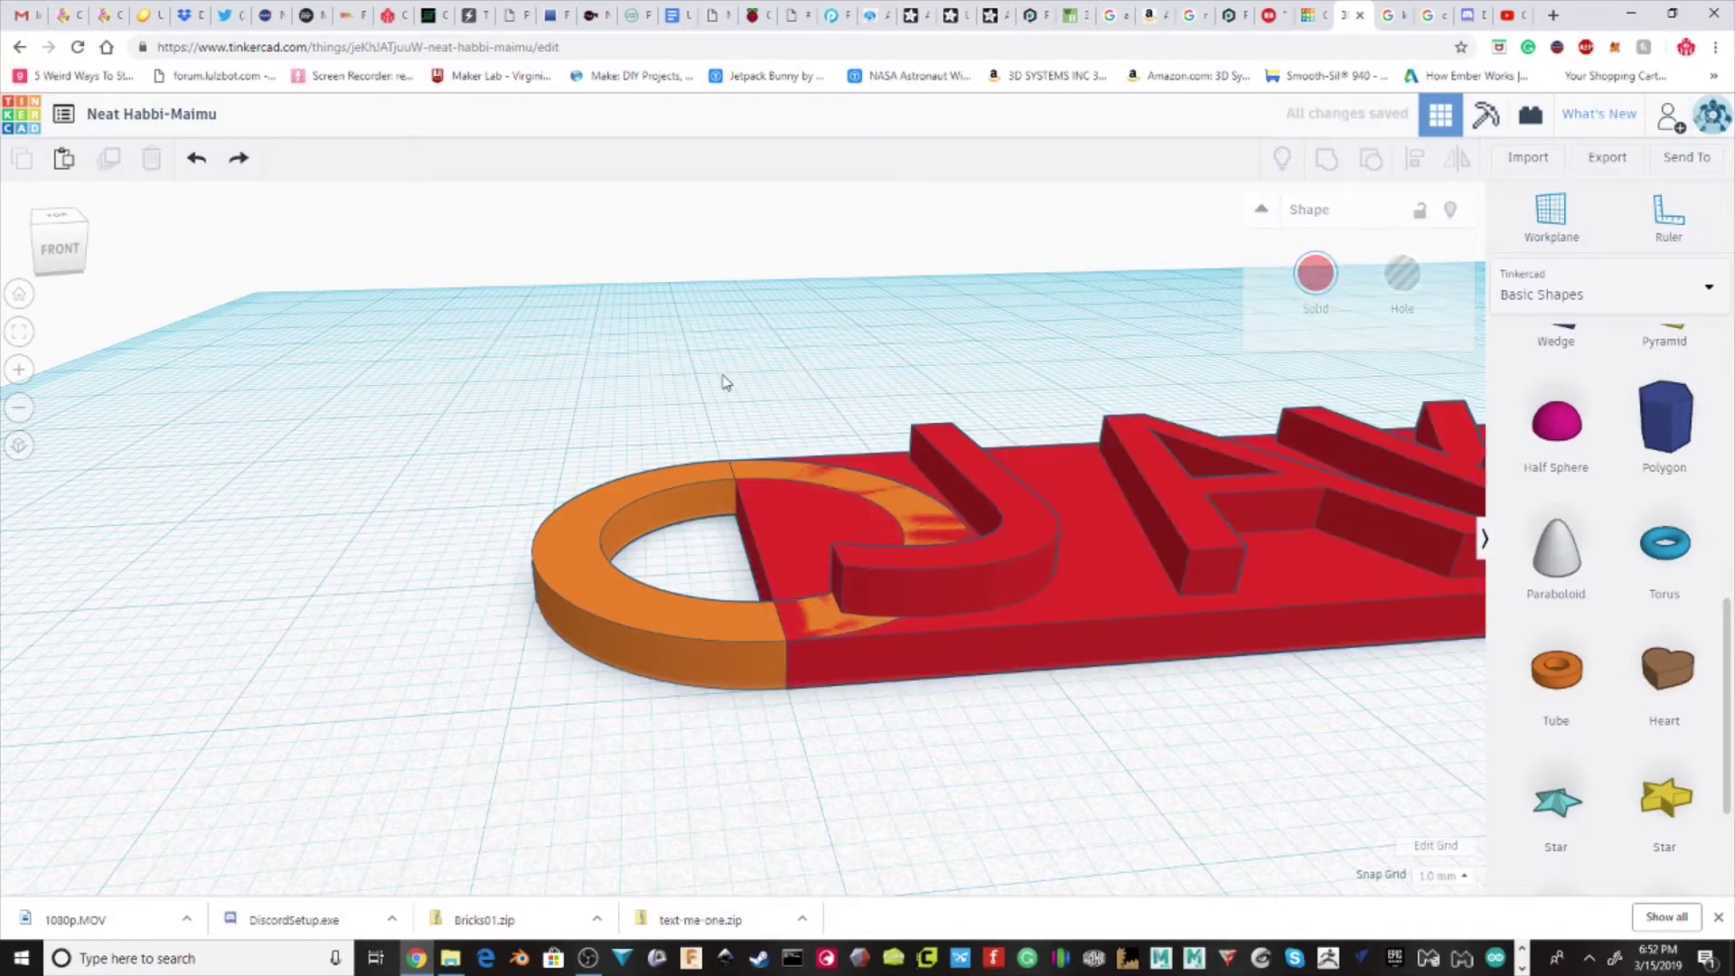
Group the tube with the name plate and keep the combined tag solid red.
{"action": "right_click_drag", "start_coordinate": [723, 376], "coordinate": [820, 734]}
{"action": "left_click", "coordinate": [820, 734]}
{"action": "left_click", "coordinate": [1097, 591], "text": "shift"}
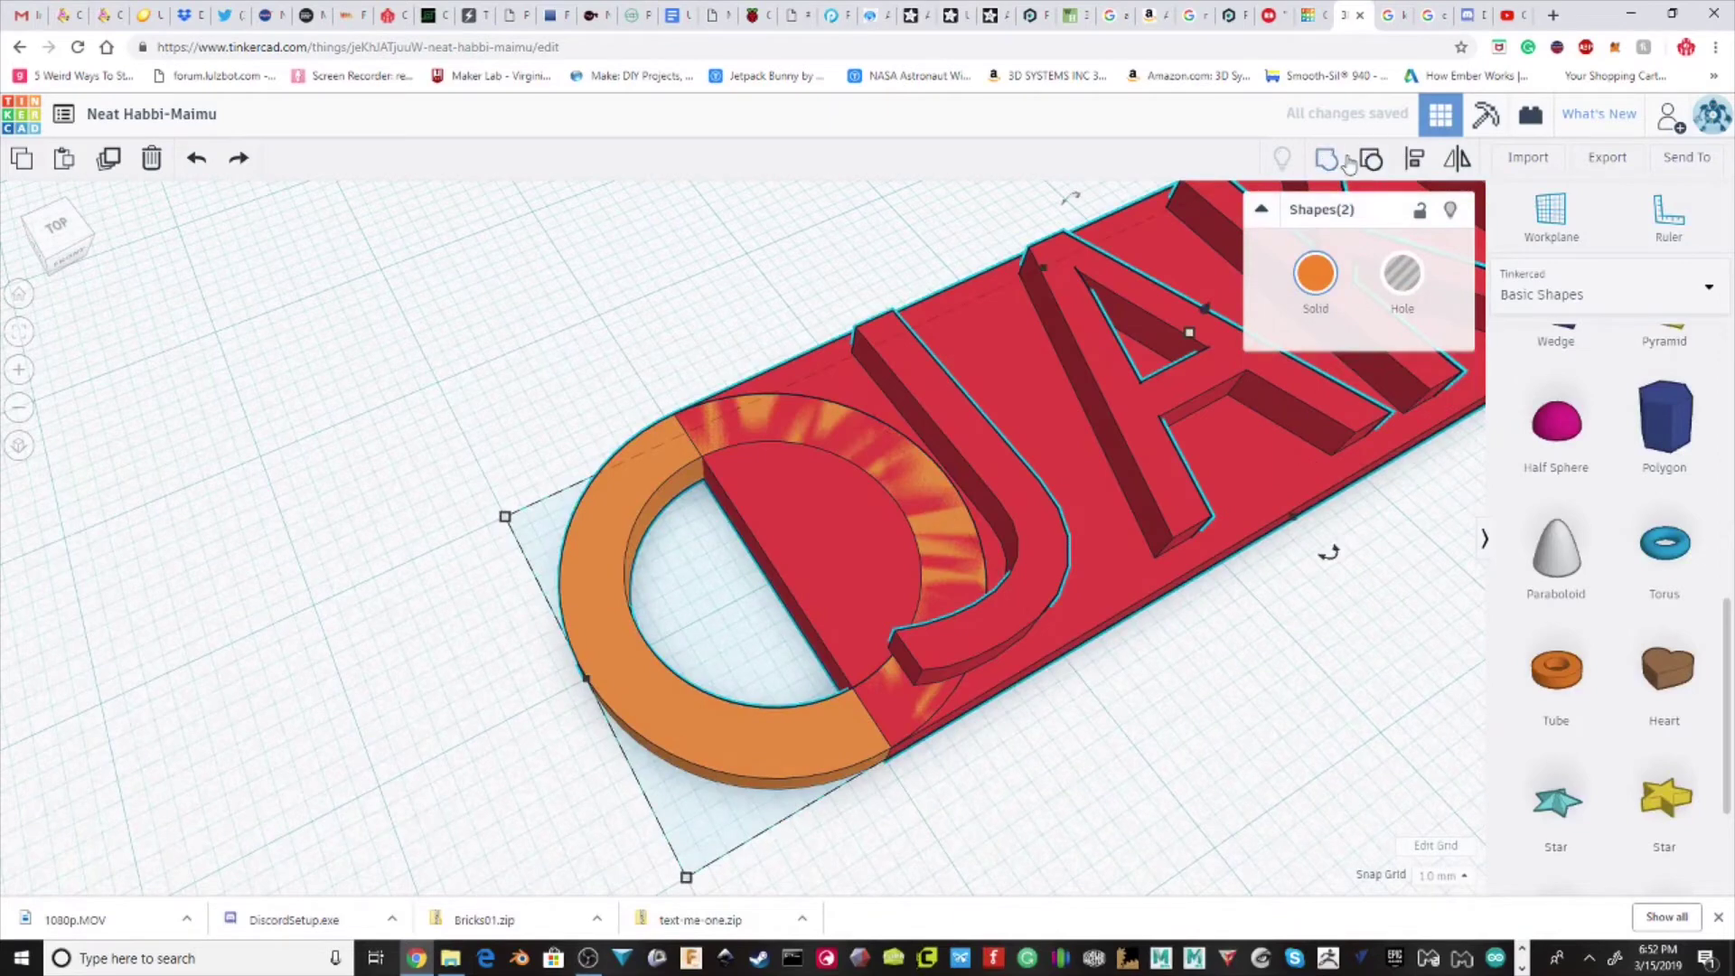
{"action": "left_click", "coordinate": [1329, 163]}
{"action": "right_click_drag", "start_coordinate": [1178, 499], "coordinate": [1354, 345]}
{"action": "left_click", "coordinate": [1314, 273]}
{"action": "left_click", "coordinate": [1296, 439]}
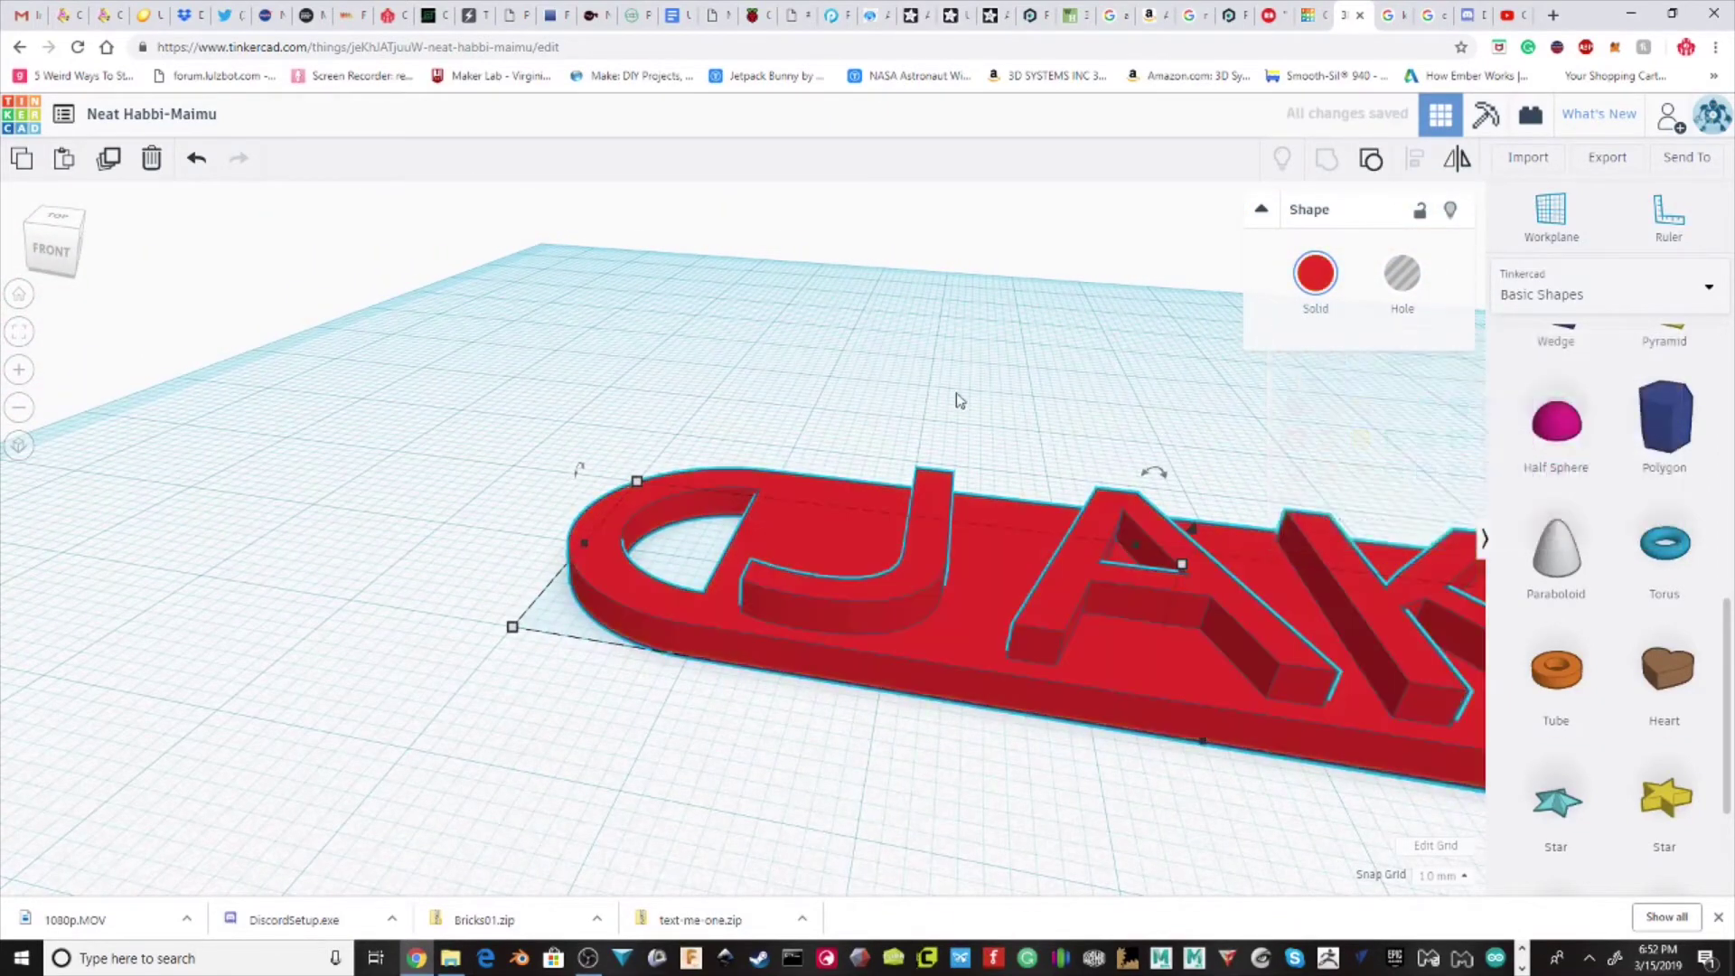
{"action": "right_click_drag", "start_coordinate": [957, 398], "coordinate": [1247, 750]}
{"action": "middle_click_drag", "start_coordinate": [1247, 480], "coordinate": [680, 472]}
{"action": "right_click_drag", "start_coordinate": [679, 479], "coordinate": [880, 565]}
{"action": "scroll", "coordinate": [863, 546], "scroll_direction": "down", "scroll_amount": 2}
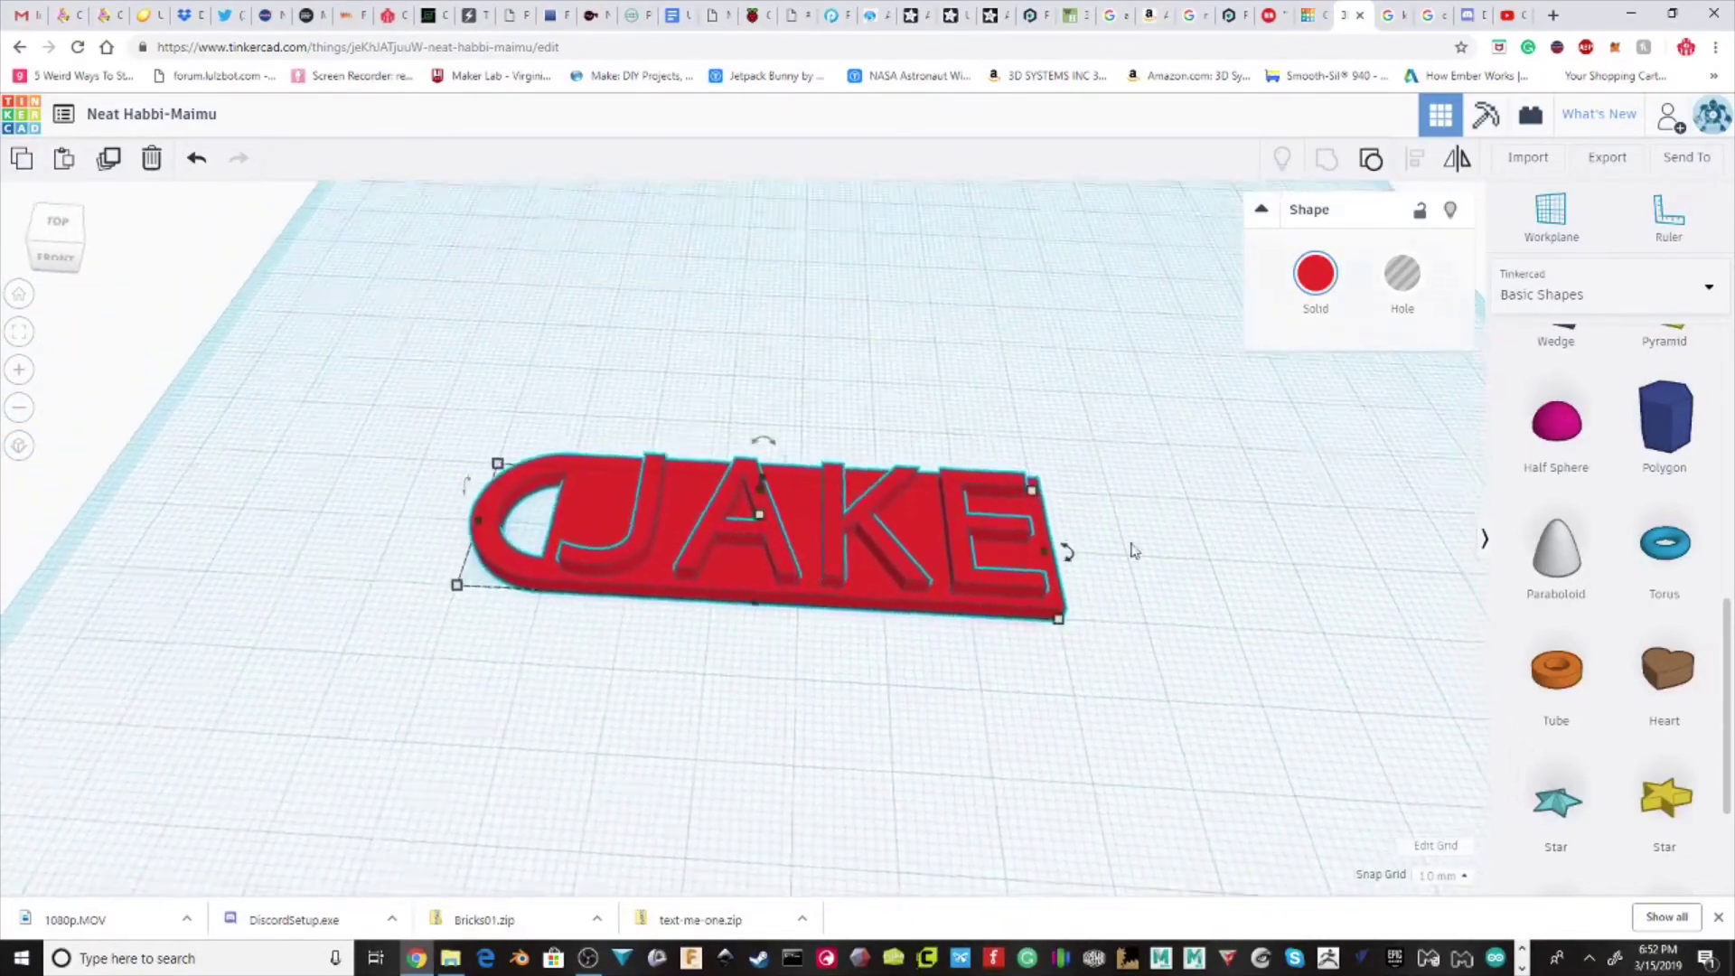
{"action": "scroll", "coordinate": [1620, 483], "scroll_direction": "up", "scroll_amount": 5}
{"action": "scroll", "coordinate": [1618, 470], "scroll_direction": "down", "scroll_amount": 3}
Place a new Text shape from Basic Shapes in front of the name tag and set its text to "discord".
{"action": "left_click", "coordinate": [1576, 298]}
{"action": "left_click", "coordinate": [1555, 362]}
{"action": "left_click_drag", "start_coordinate": [1664, 356], "coordinate": [940, 723]}
{"action": "scroll", "coordinate": [939, 718], "scroll_direction": "down", "scroll_amount": 2}
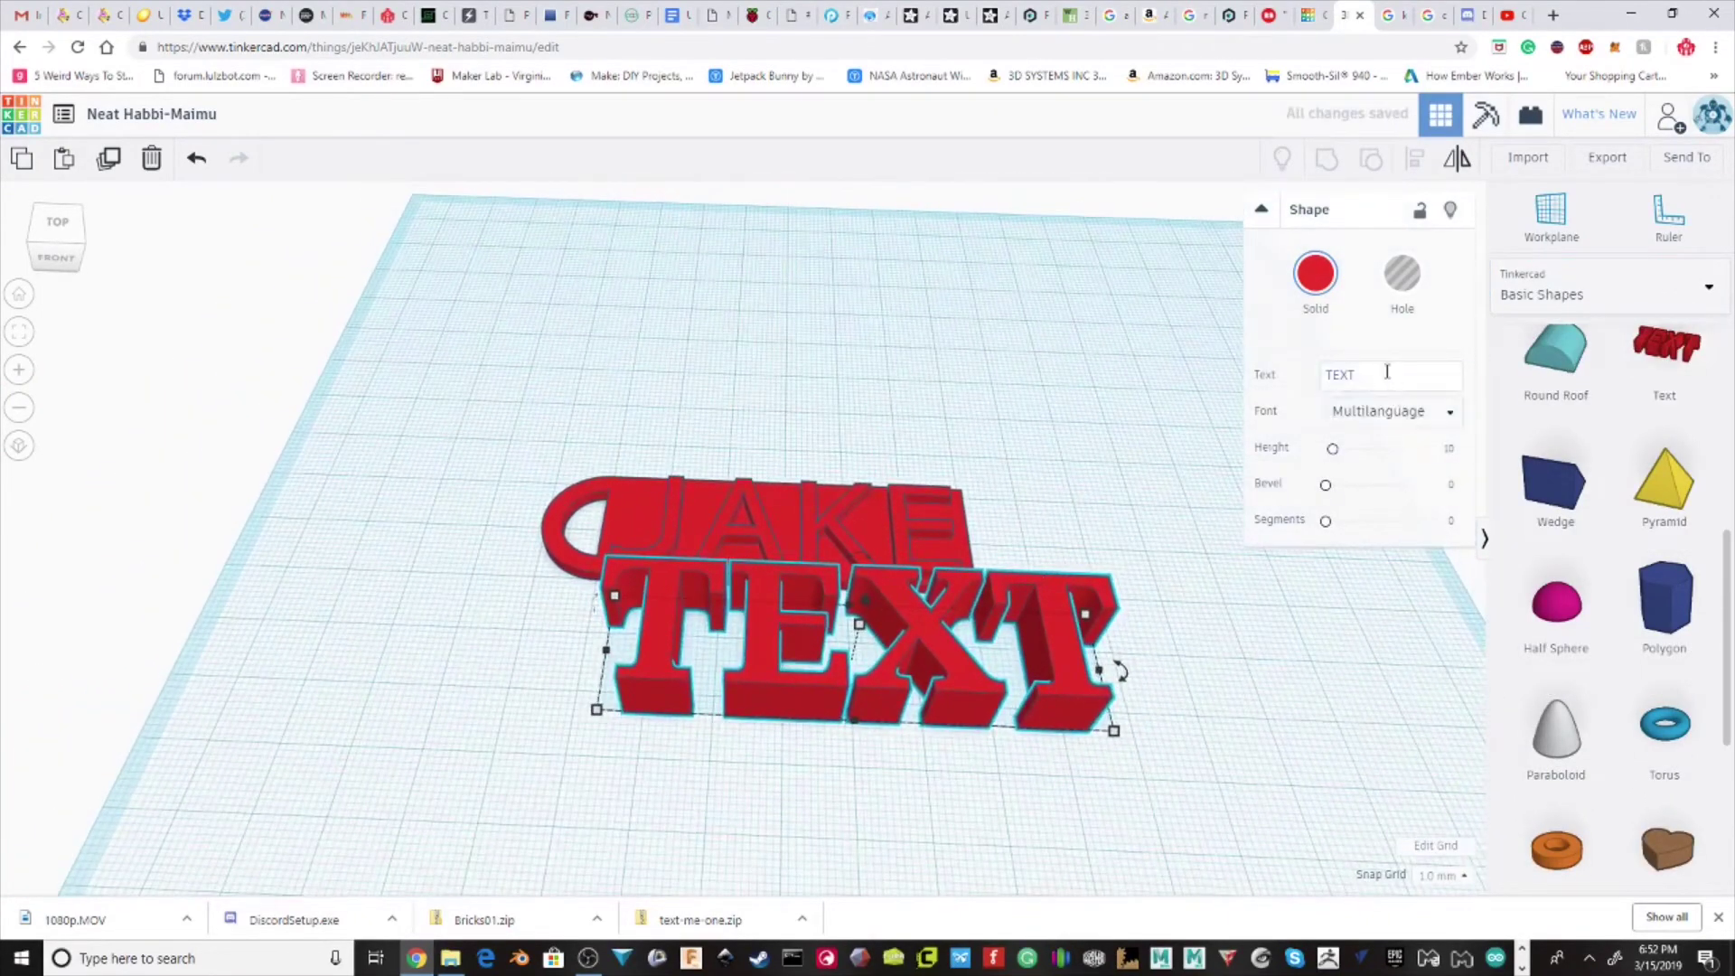
{"action": "double_click", "coordinate": [1330, 377]}
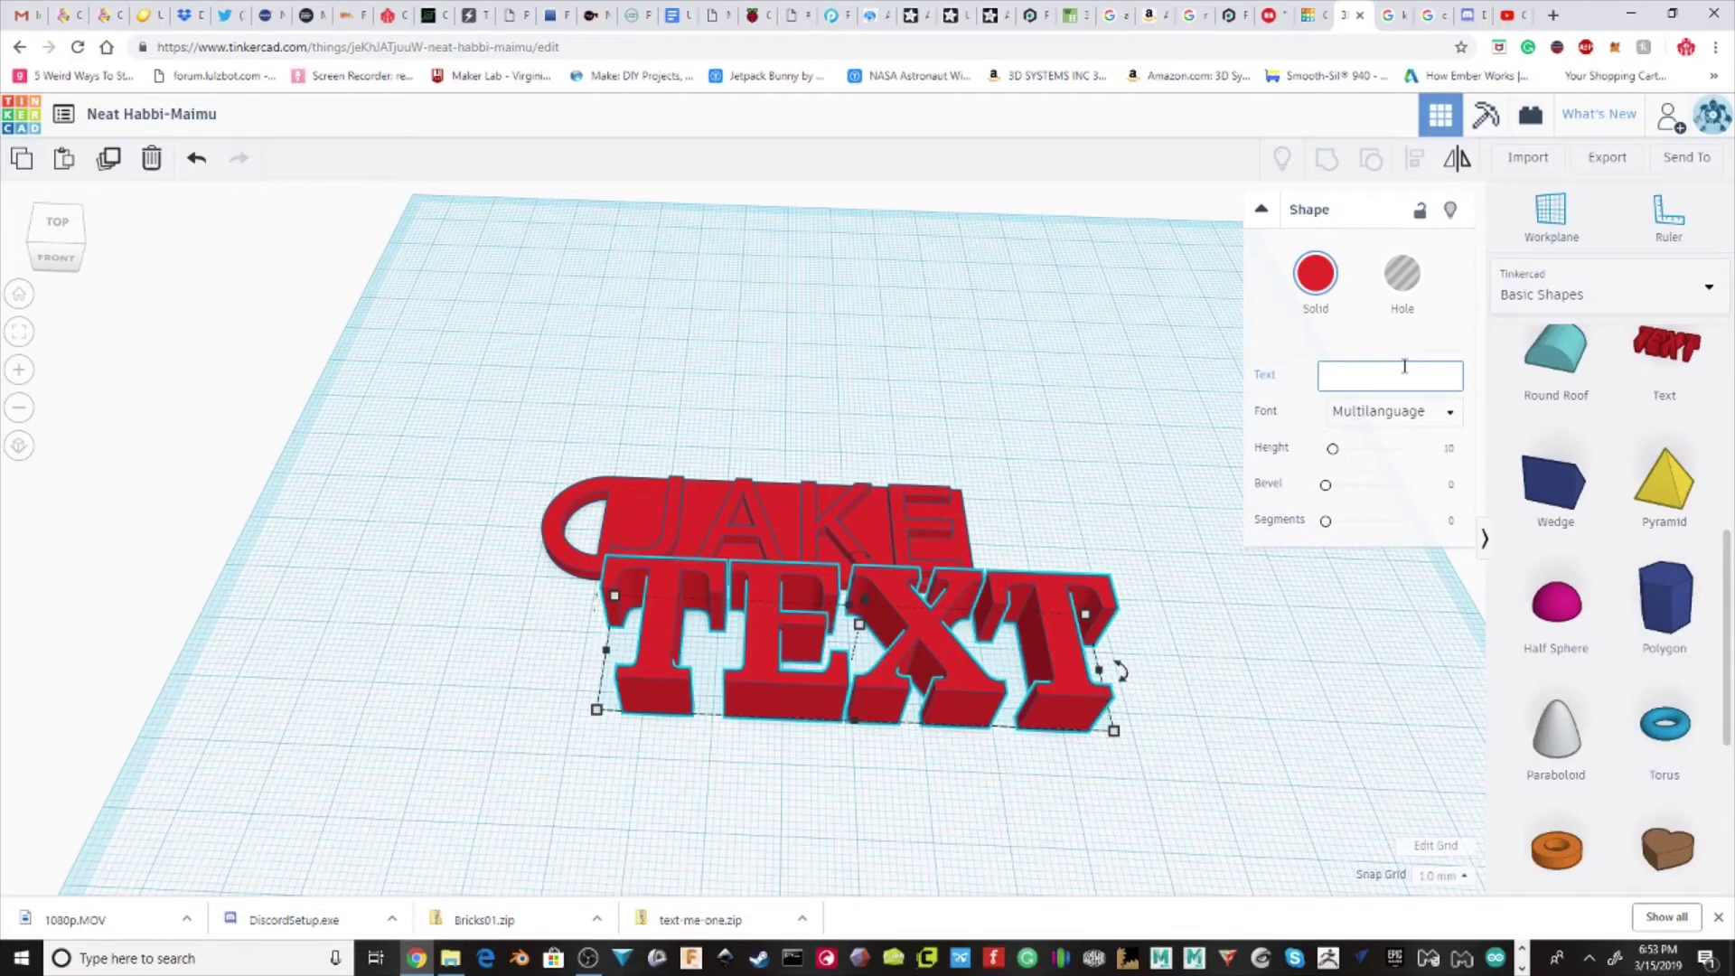
{"action": "type", "text": "discord"}
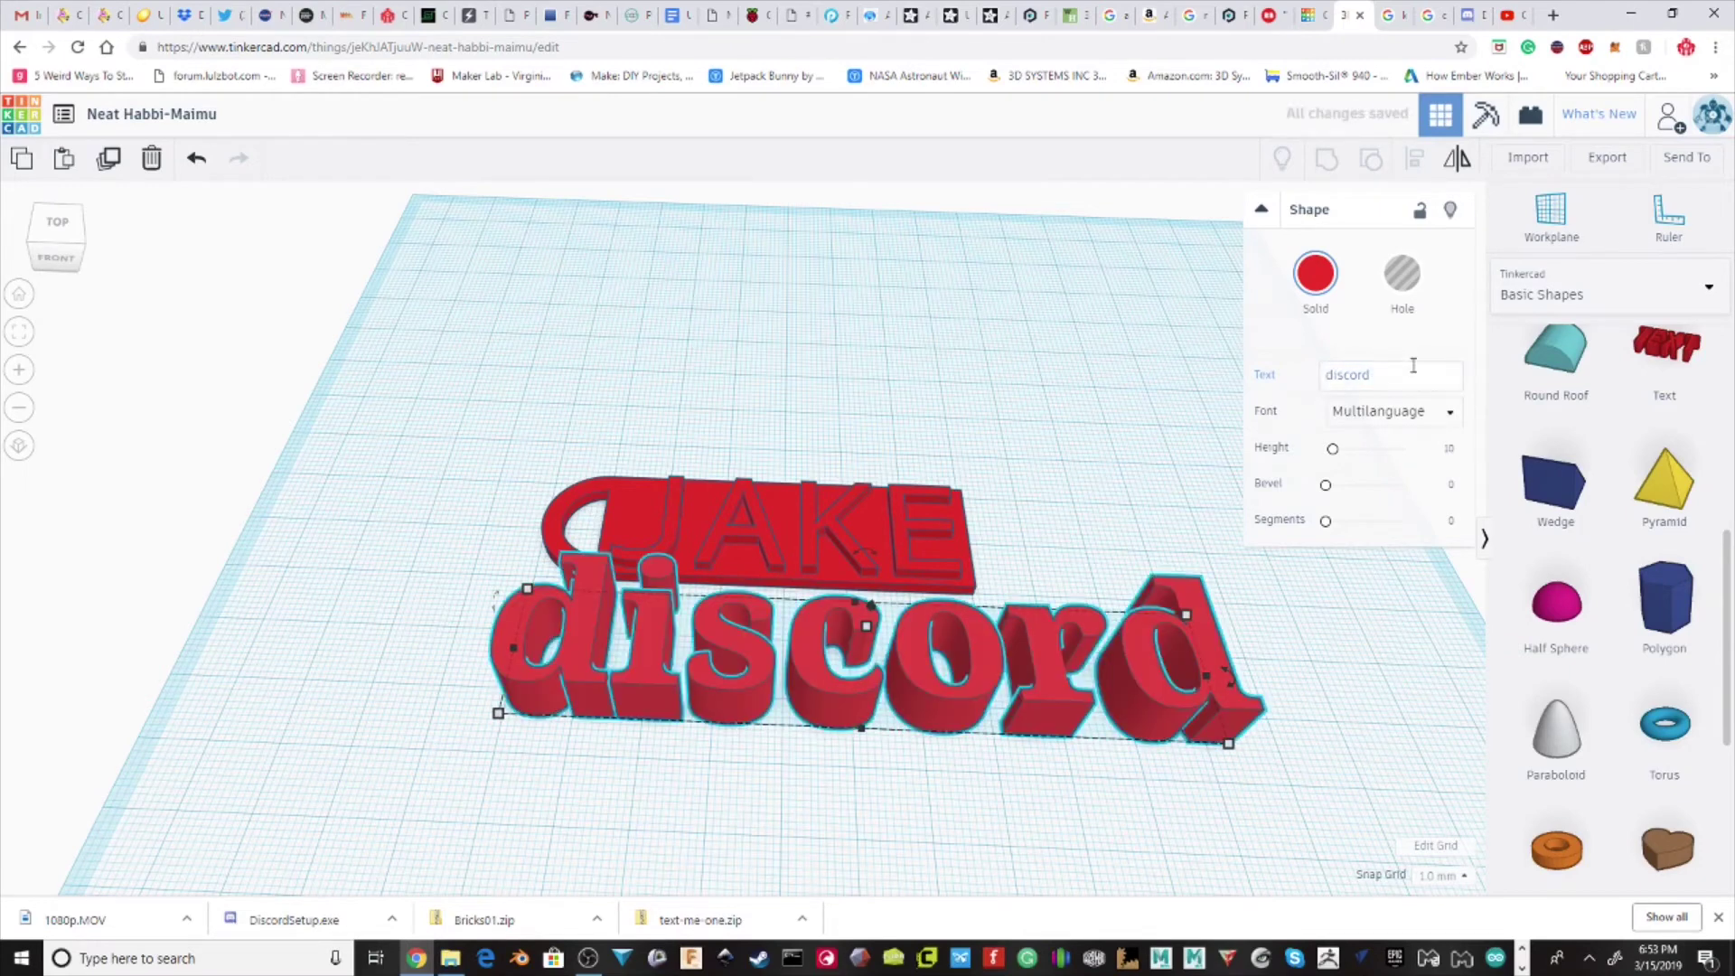
Replace the new shape's text with "multilanguage".
{"action": "left_click_drag", "start_coordinate": [1410, 374], "coordinate": [1301, 367]}
{"action": "type", "text": "m"}
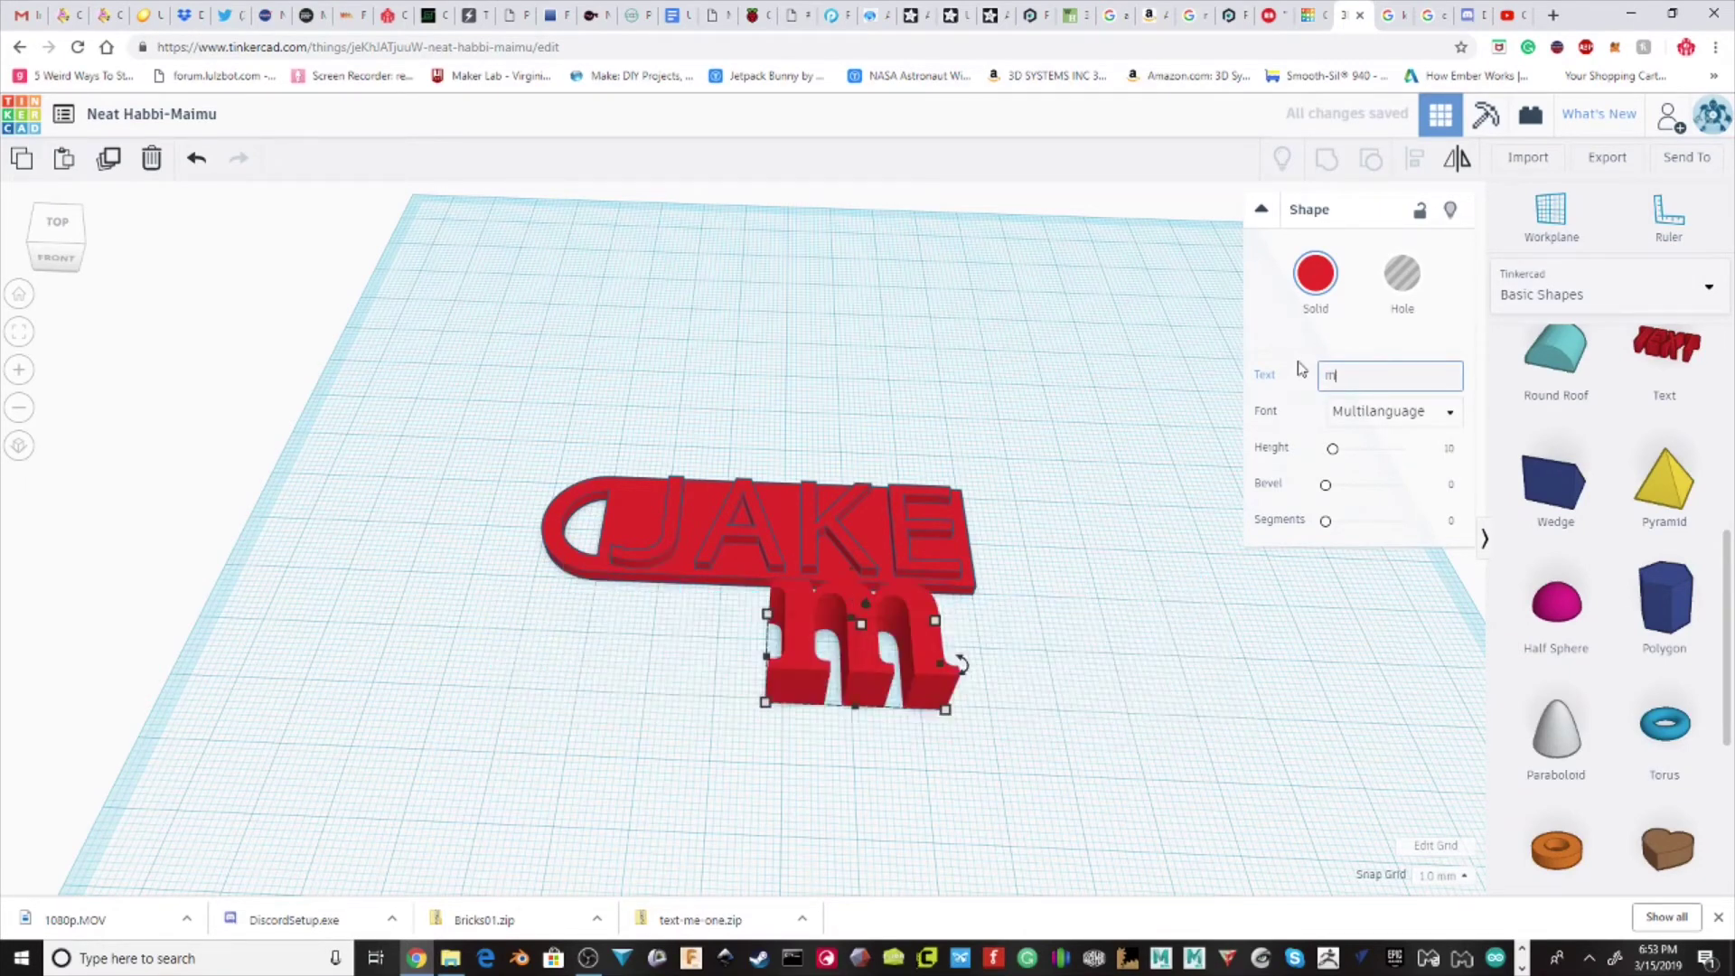
{"action": "type", "text": "ul"}
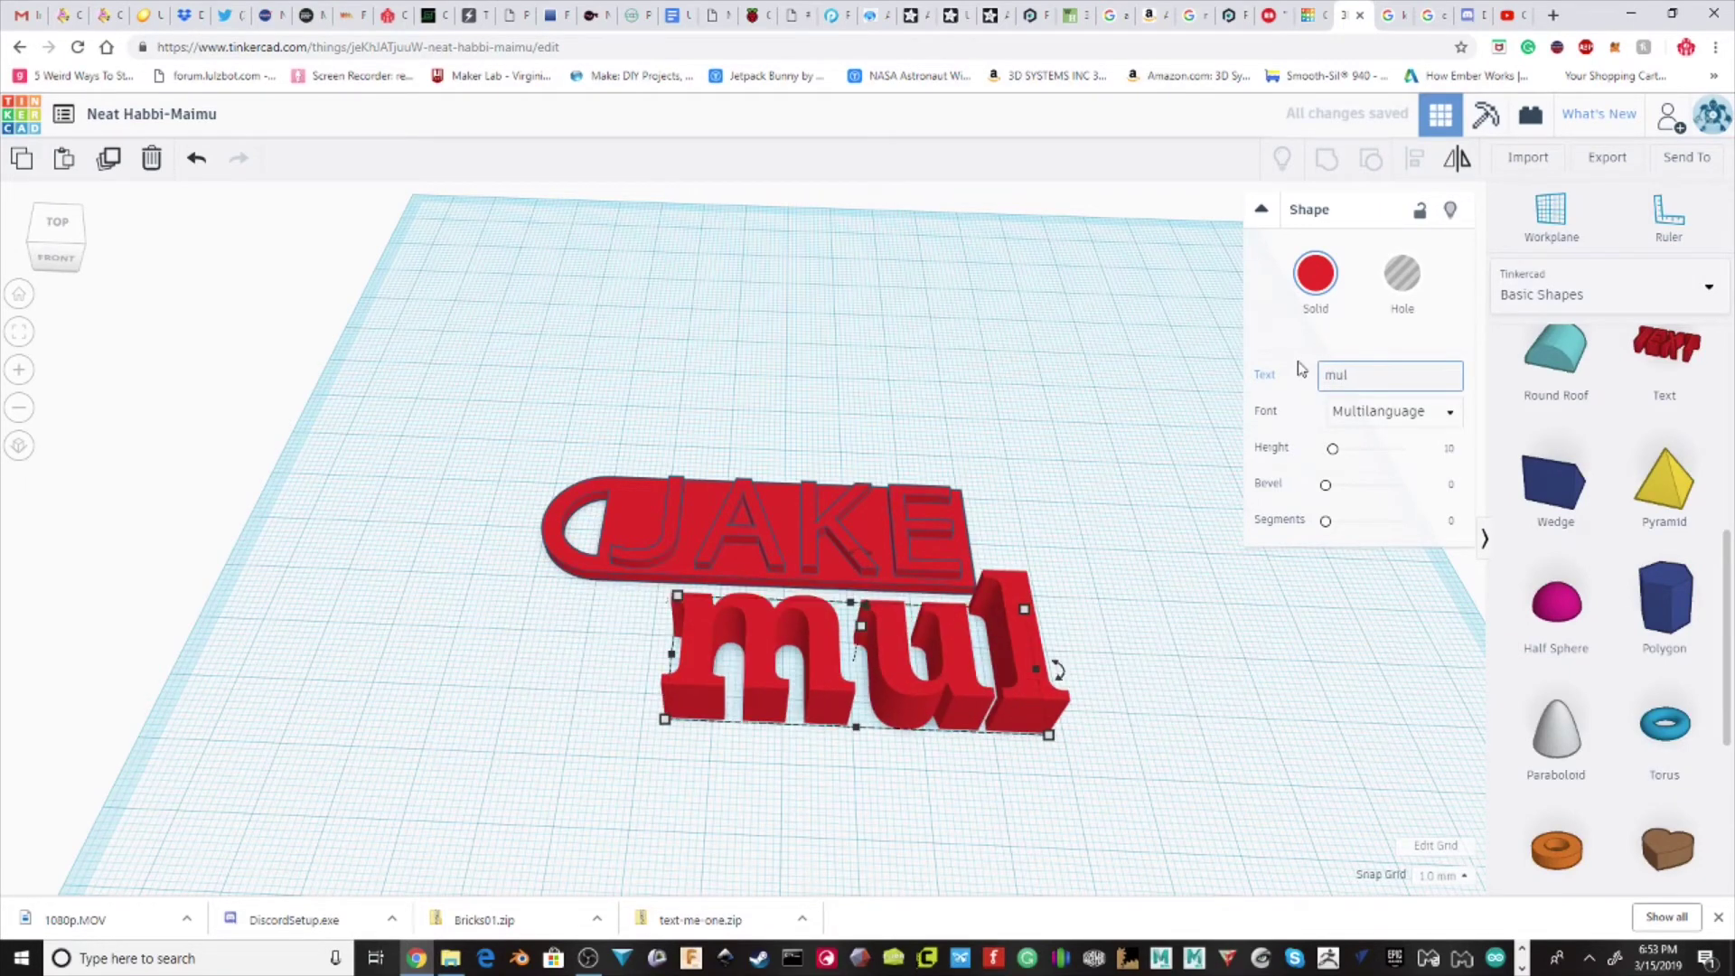
{"action": "type", "text": "tila"}
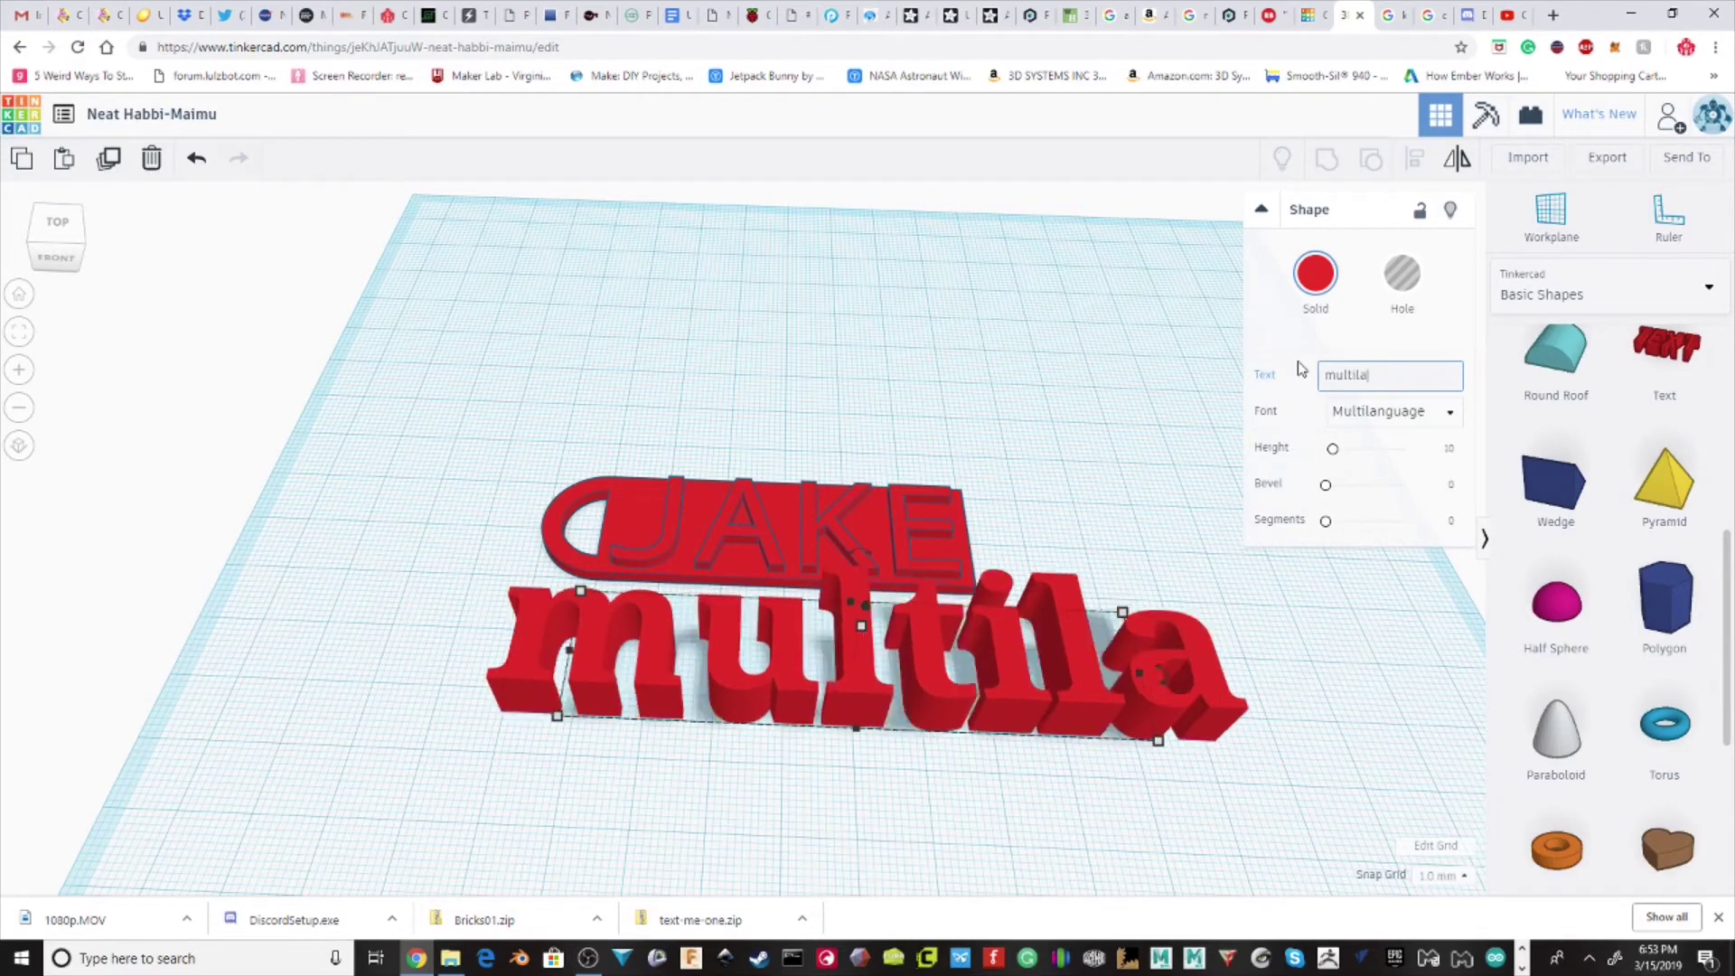
{"action": "type", "text": "n"}
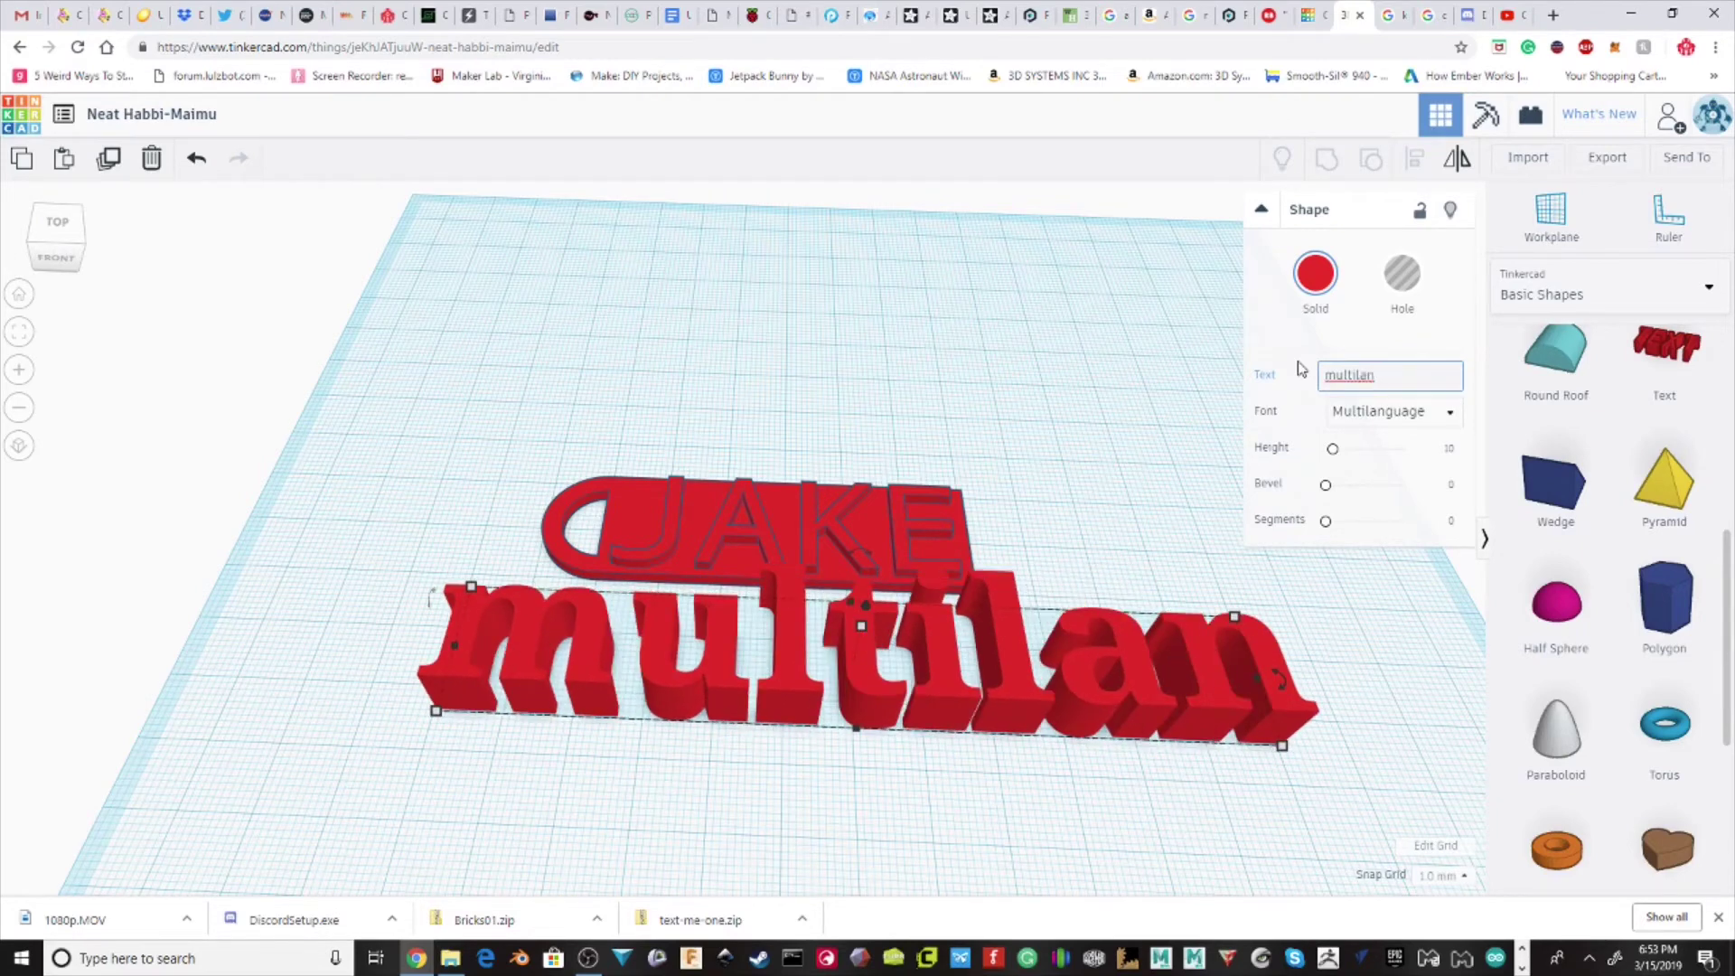
{"action": "type", "text": "g"}
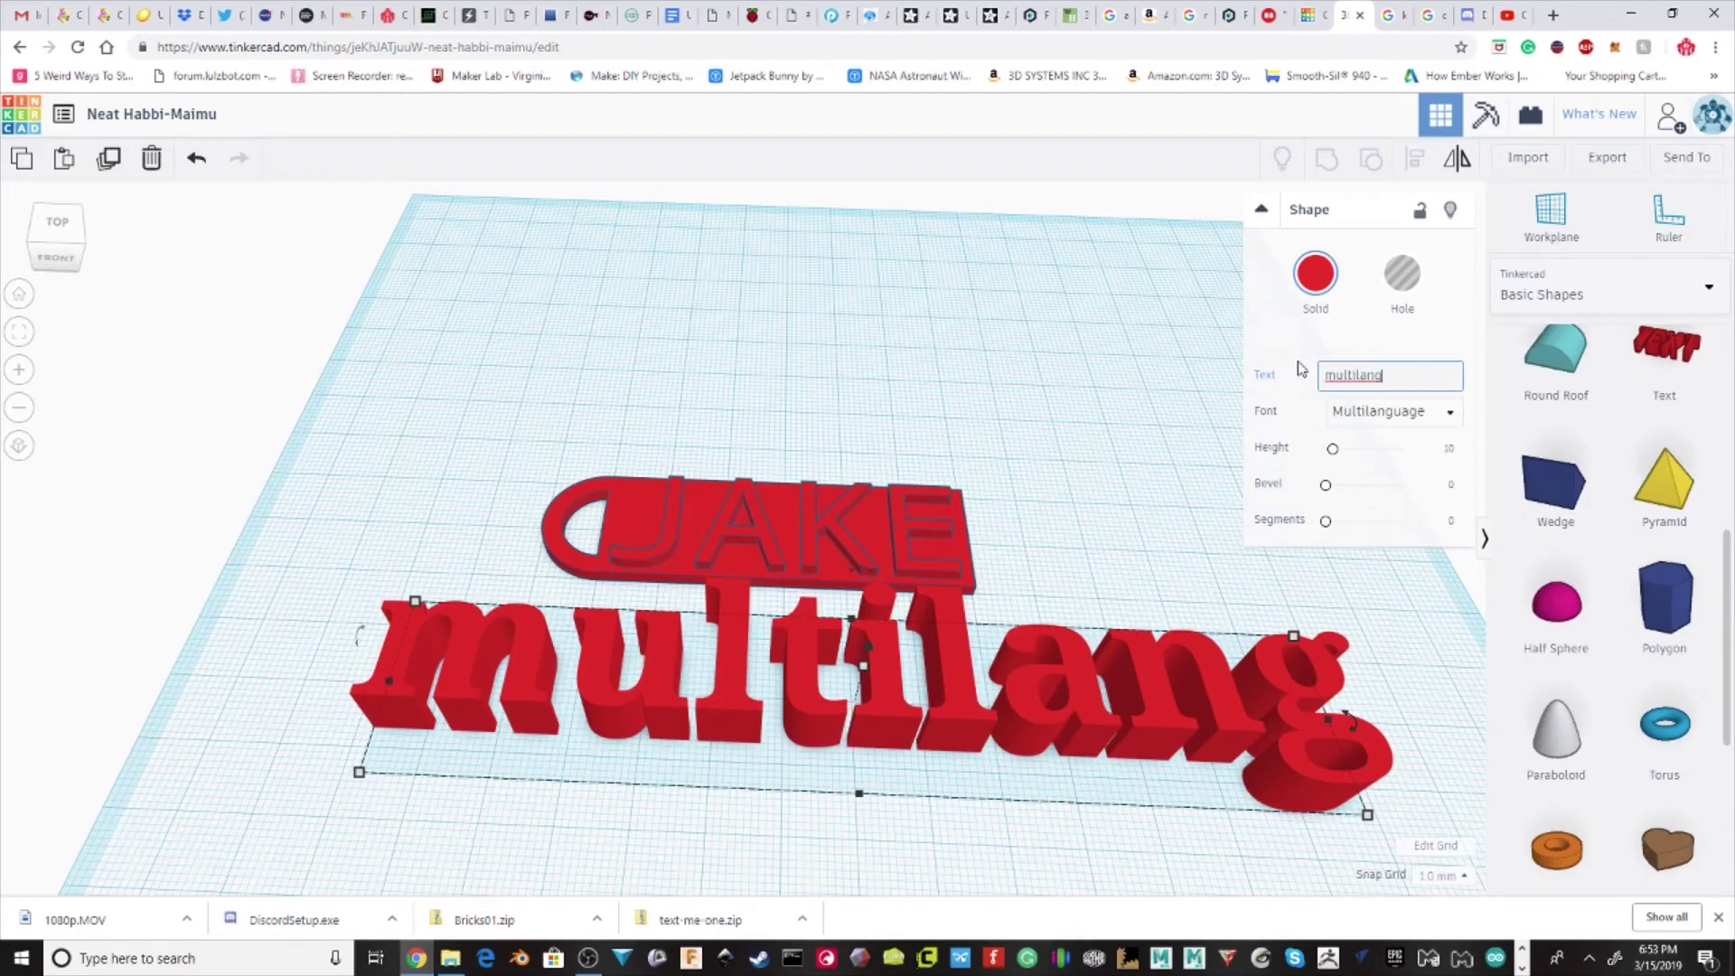
{"action": "type", "text": "uage"}
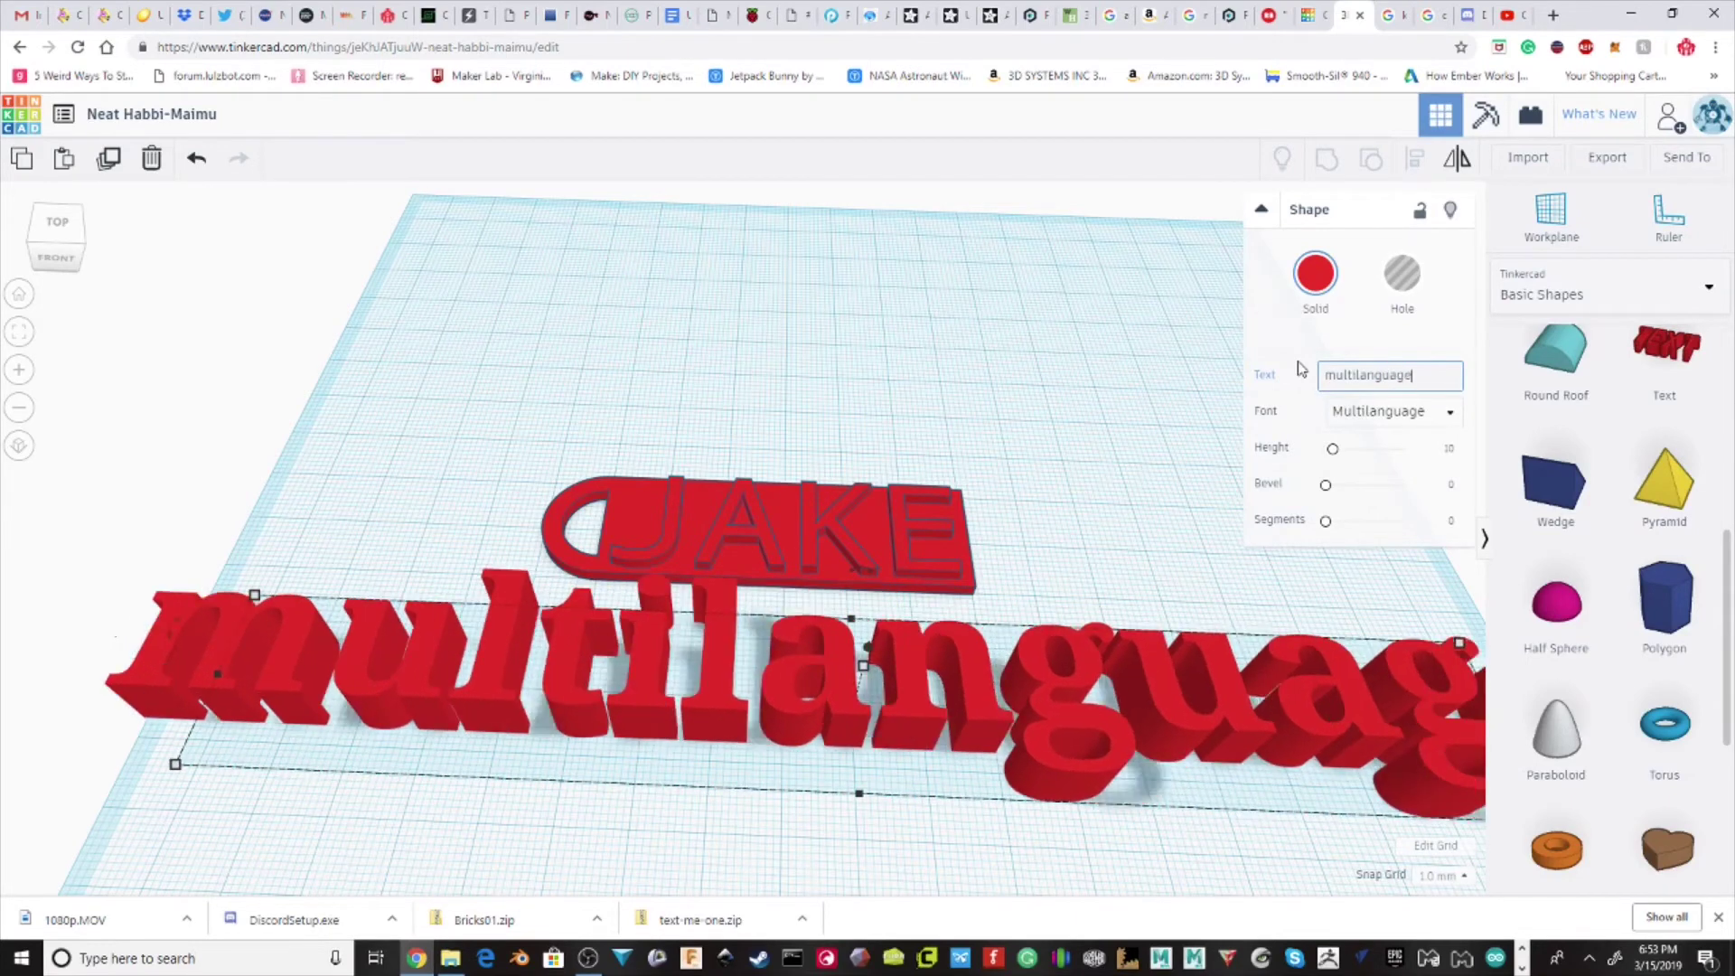
Move the "multilanguage" text behind the name tag and delete it.
{"action": "scroll", "coordinate": [1045, 427], "scroll_direction": "down", "scroll_amount": 5}
{"action": "right_click_drag", "start_coordinate": [1010, 443], "coordinate": [966, 634]}
{"action": "left_click_drag", "start_coordinate": [976, 650], "coordinate": [929, 445]}
{"action": "right_click_drag", "start_coordinate": [1081, 573], "coordinate": [1056, 485]}
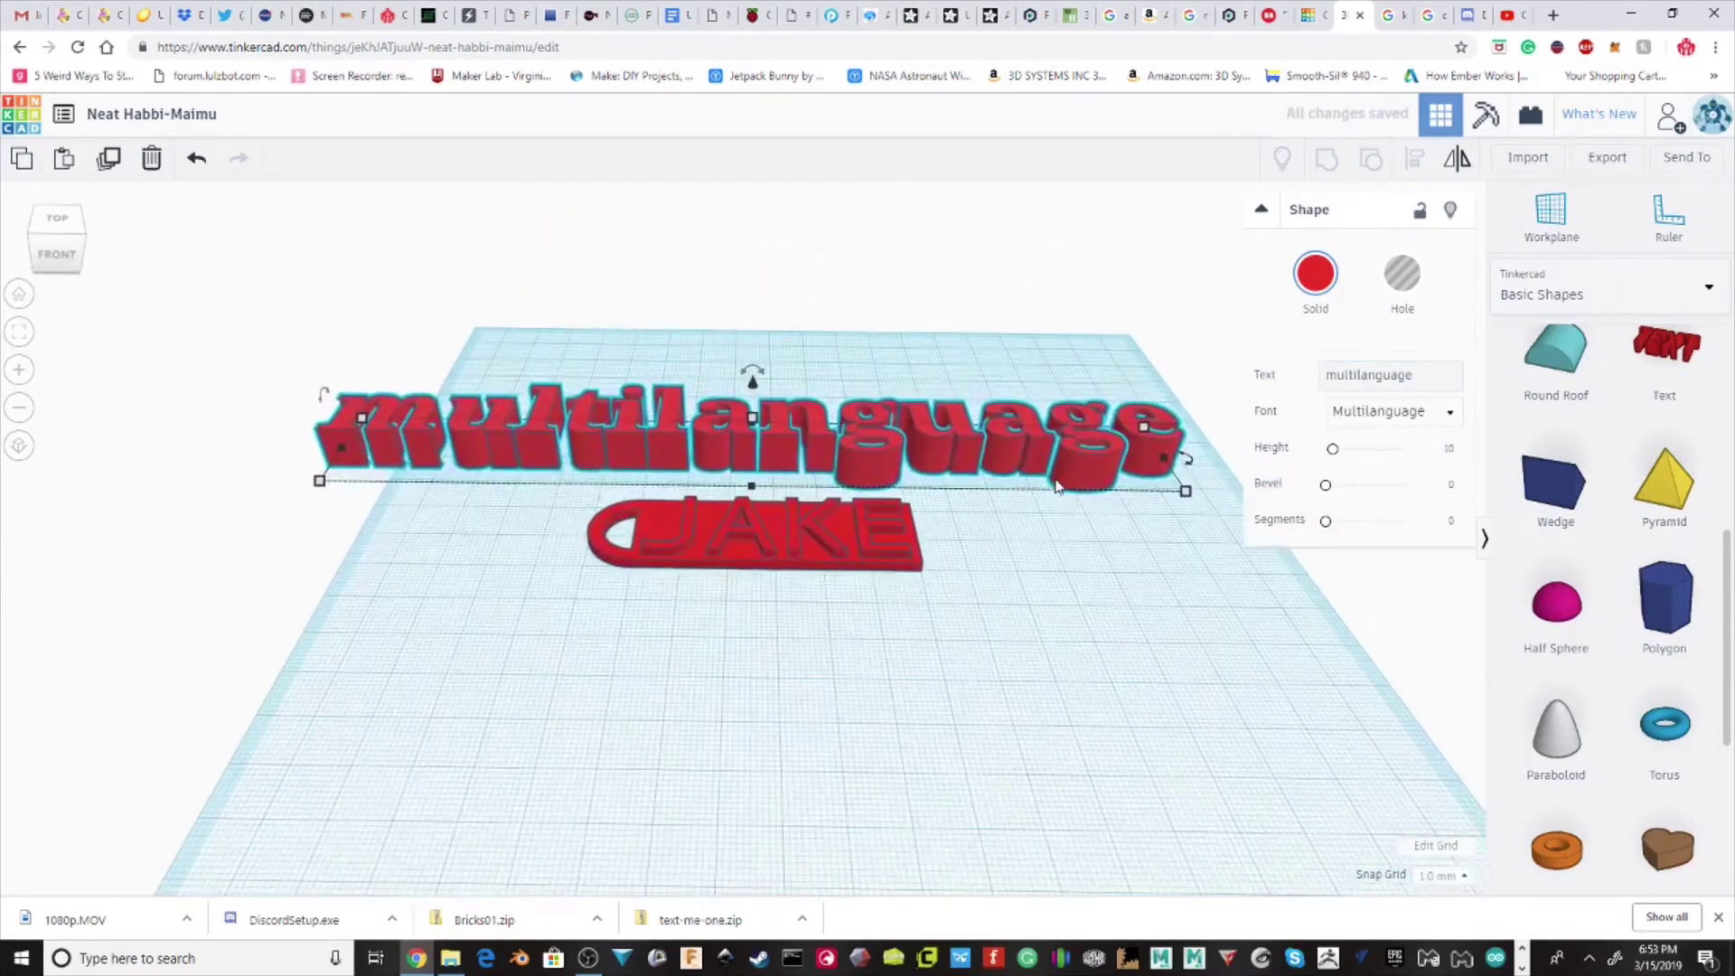
{"action": "key", "text": "Delete"}
Export everything in the design as an STL file named Neat Habbi-Maimu into the Downloads folder.
{"action": "scroll", "coordinate": [977, 575], "scroll_direction": "up", "scroll_amount": 5}
{"action": "right_click_drag", "start_coordinate": [977, 571], "coordinate": [857, 486]}
{"action": "scroll", "coordinate": [720, 519], "scroll_direction": "down", "scroll_amount": 3}
{"action": "scroll", "coordinate": [754, 564], "scroll_direction": "up", "scroll_amount": 2}
{"action": "left_click", "coordinate": [1613, 159]}
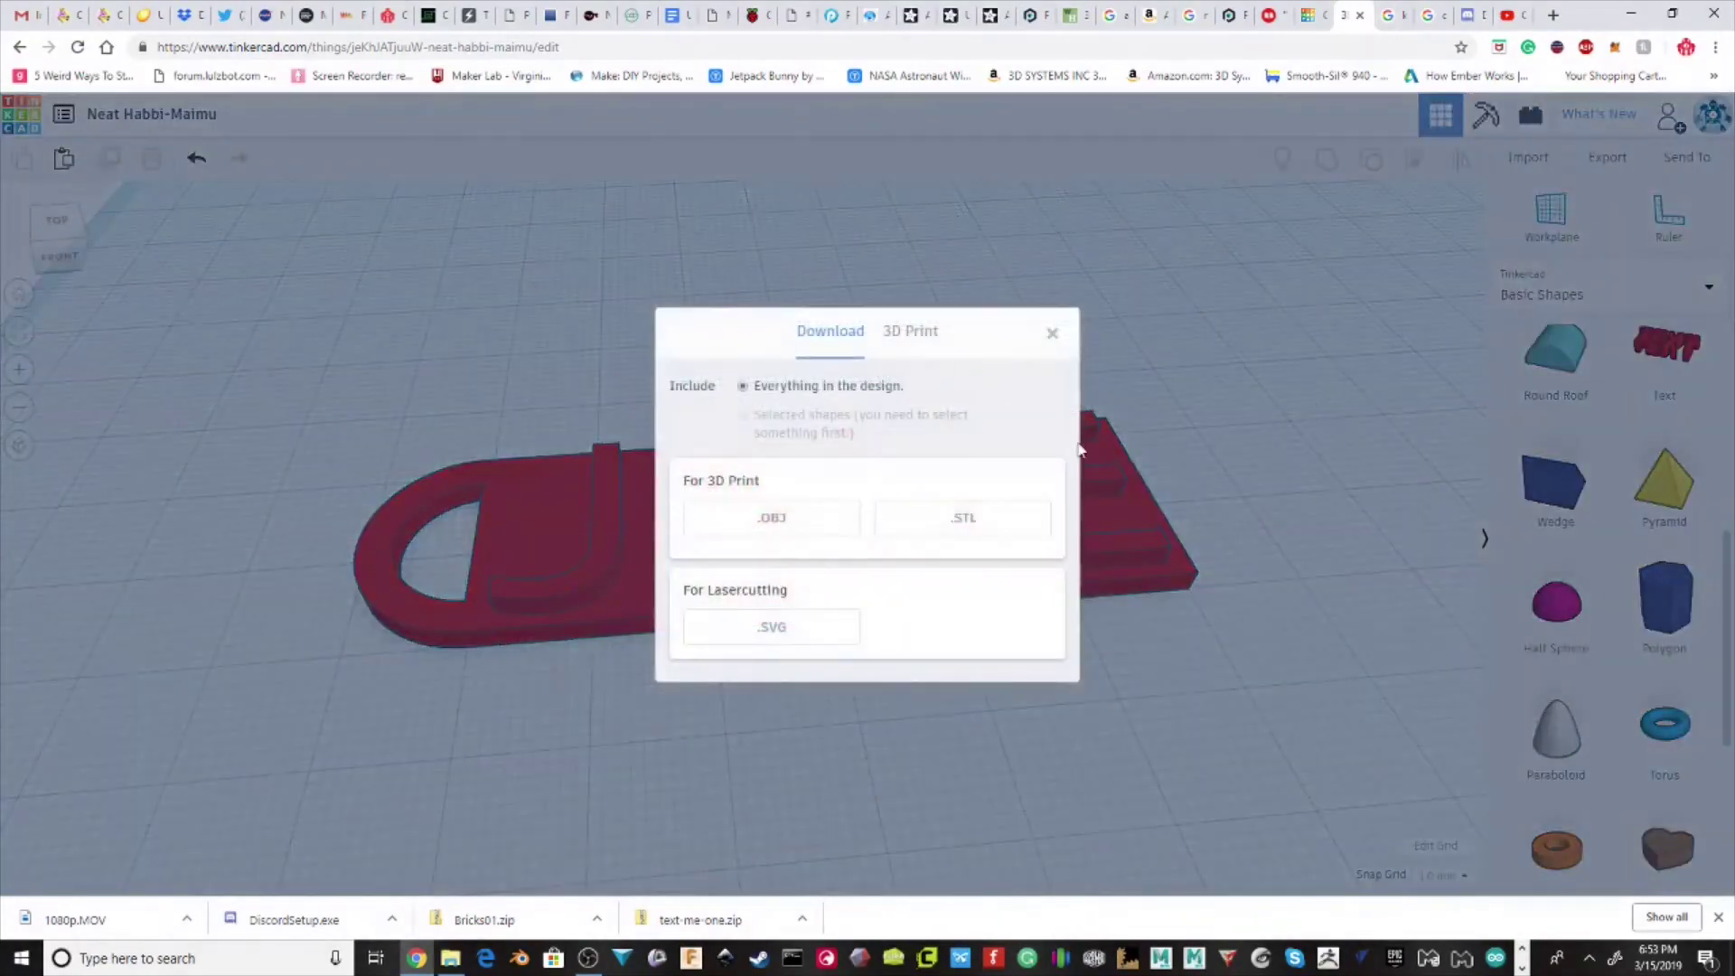
{"action": "left_click", "coordinate": [912, 522]}
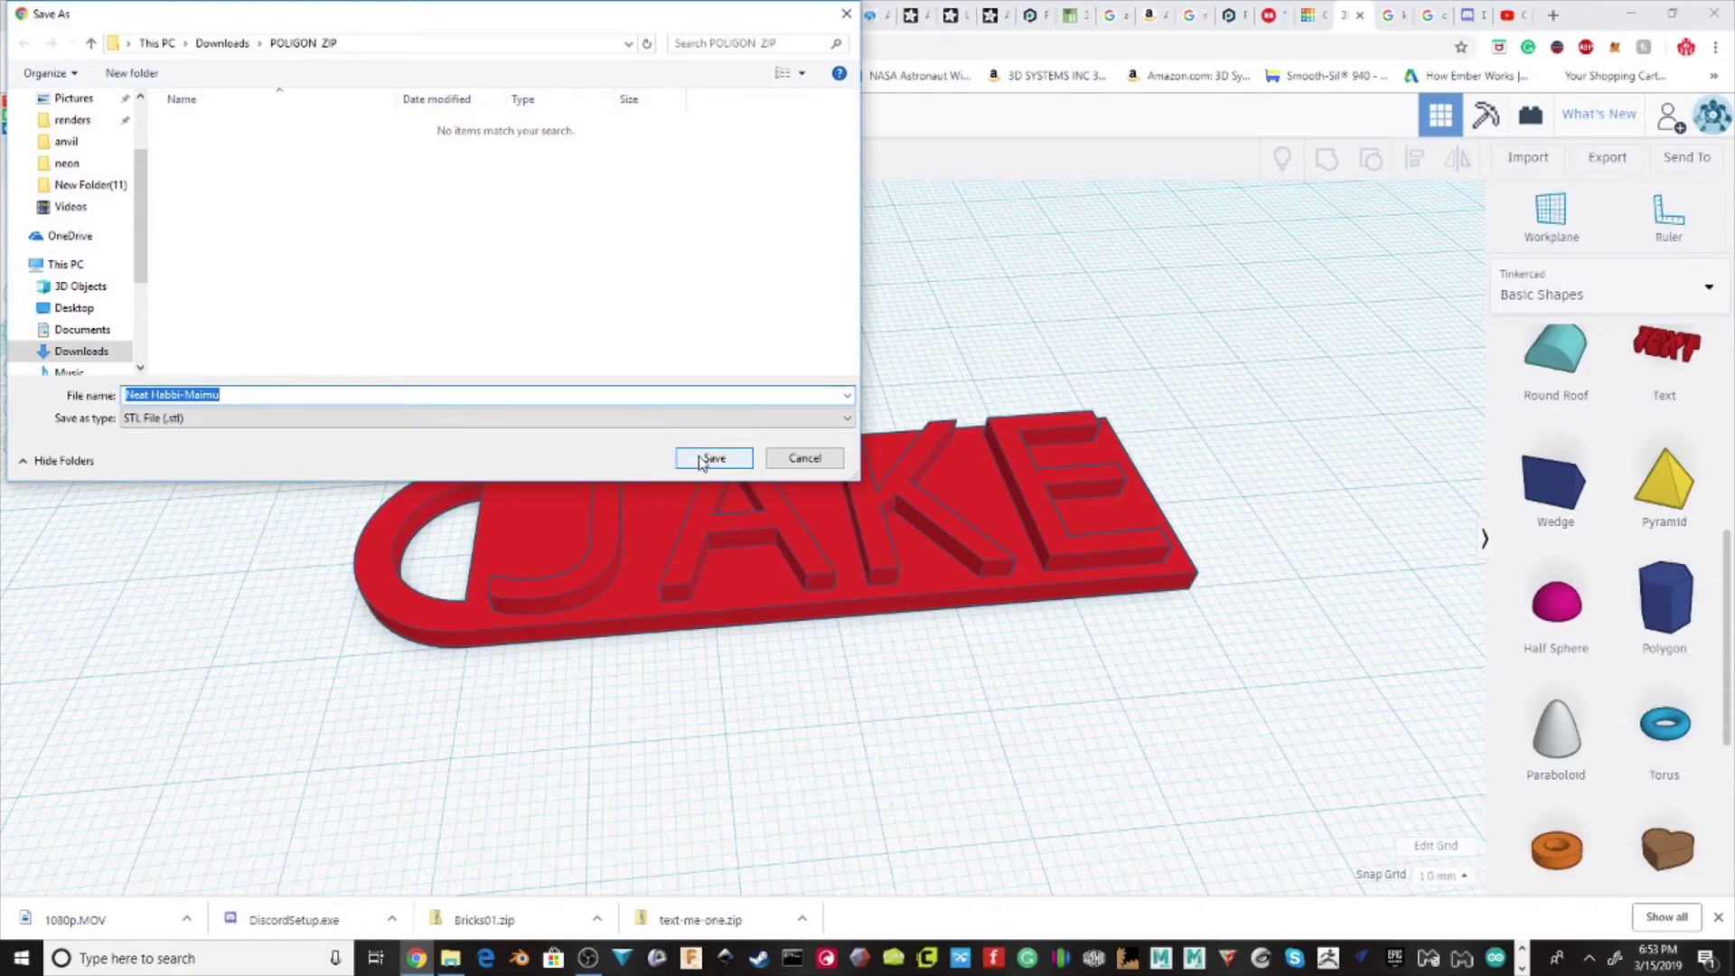
{"action": "left_click", "coordinate": [224, 45]}
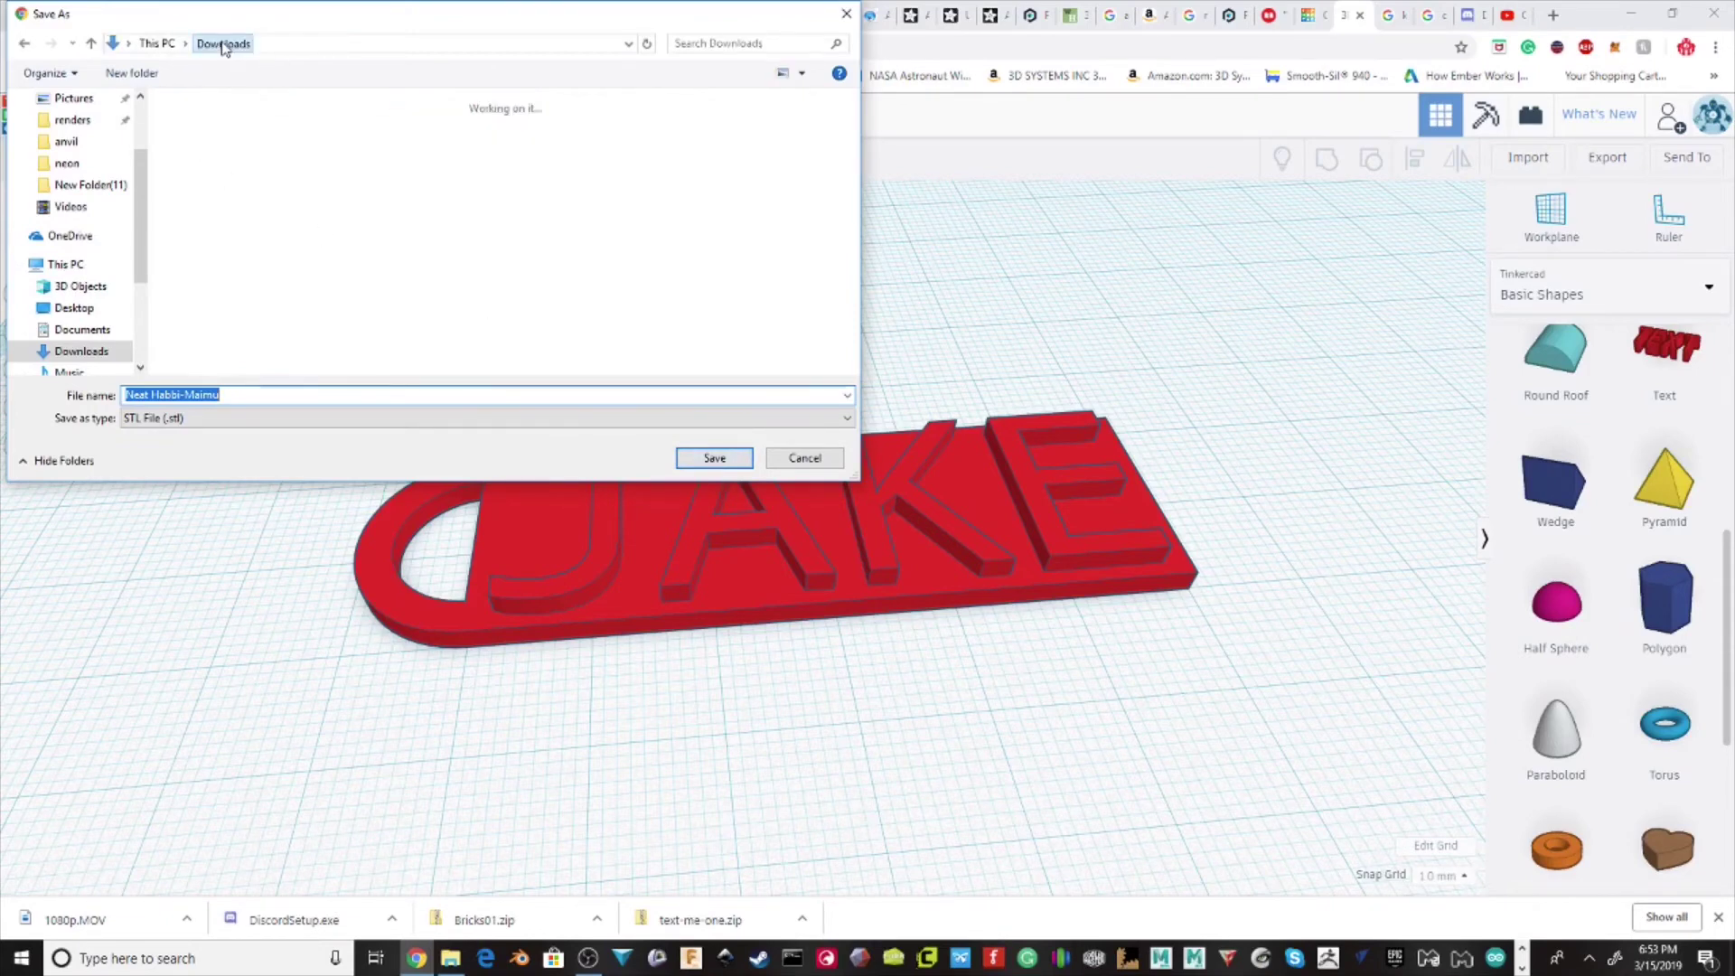
{"action": "left_click", "coordinate": [715, 458]}
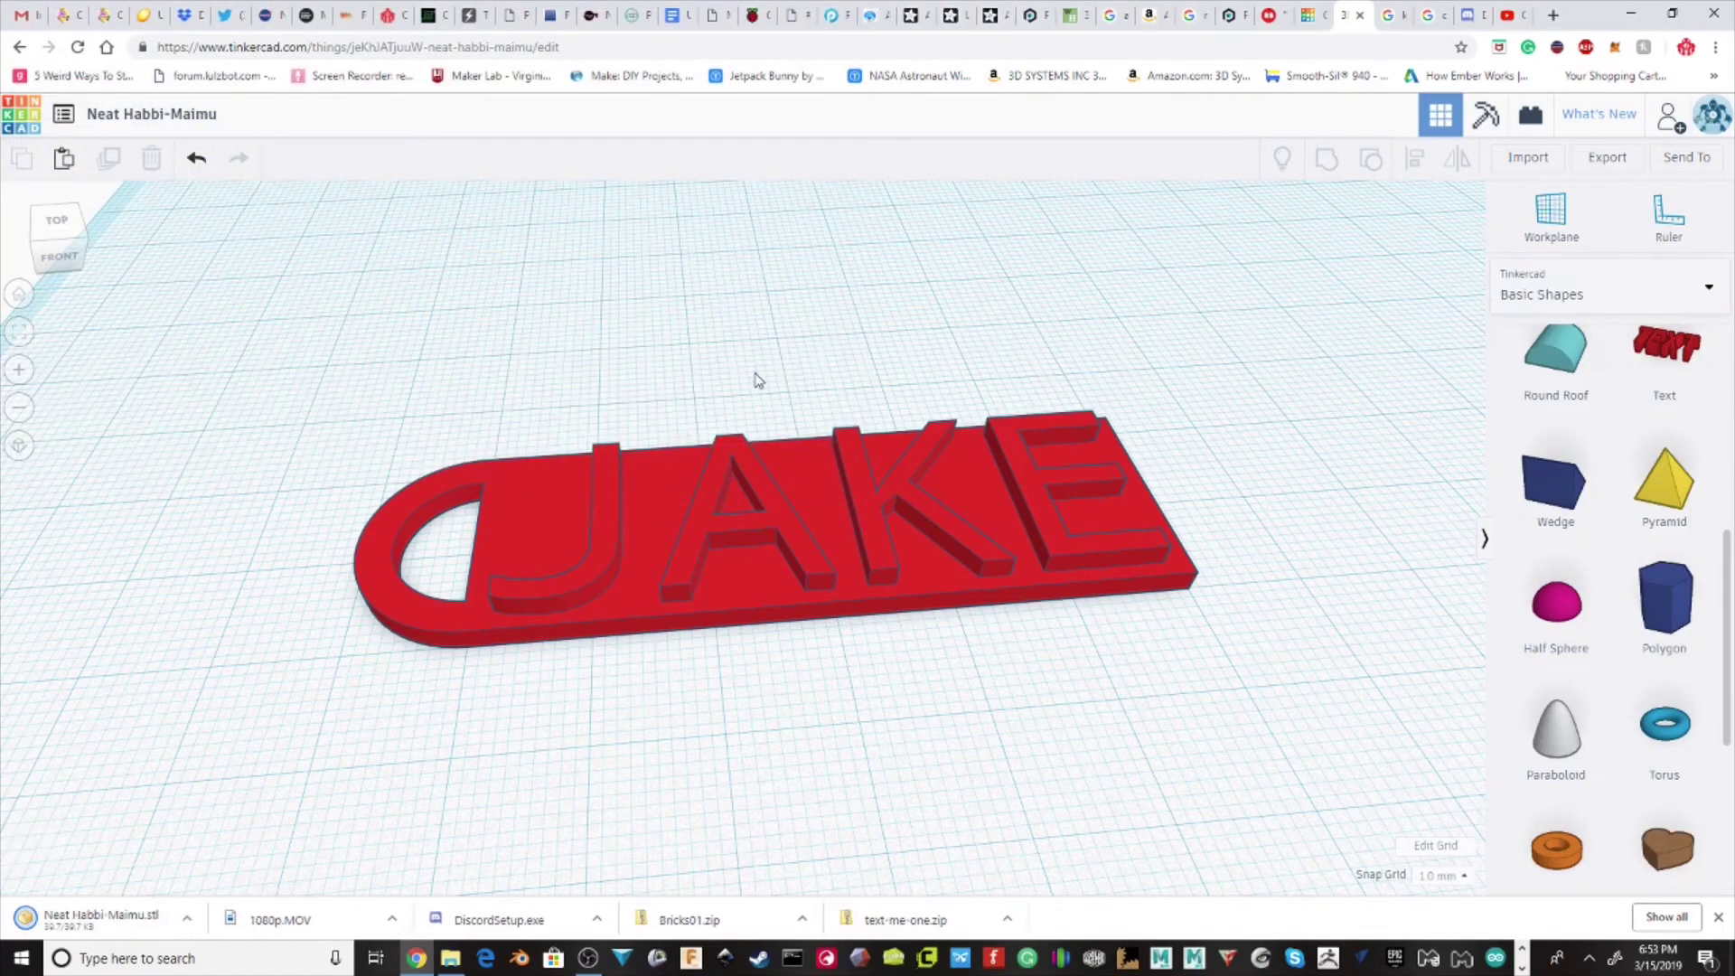
{"action": "right_click_drag", "start_coordinate": [779, 376], "coordinate": [608, 472]}
{"action": "left_click", "coordinate": [591, 956]}
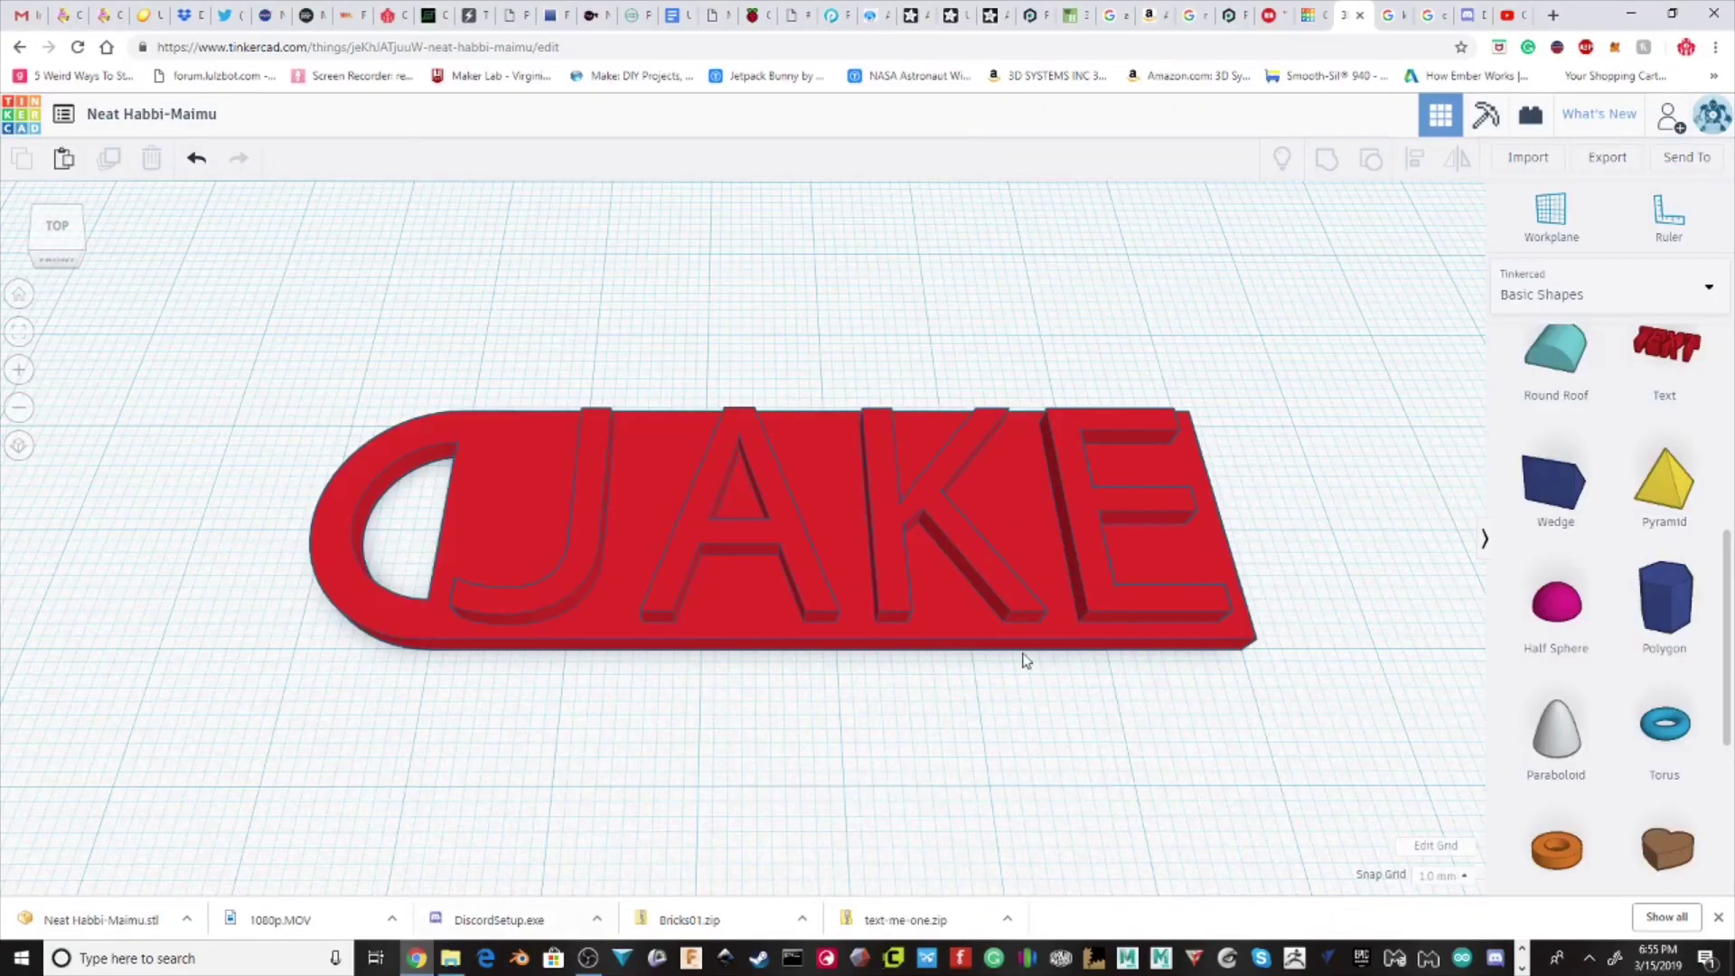
{"action": "mouse_move", "coordinate": [795, 720]}
{"action": "right_mouse_down"}
{"action": "mouse_move", "coordinate": [461, 588]}
{"action": "mouse_move", "coordinate": [461, 611]}
{"action": "mouse_move", "coordinate": [798, 642]}
{"action": "mouse_move", "coordinate": [897, 685]}
{"action": "mouse_move", "coordinate": [840, 771]}
{"action": "mouse_move", "coordinate": [763, 778]}
{"action": "mouse_move", "coordinate": [670, 642]}
{"action": "mouse_move", "coordinate": [928, 652]}
{"action": "mouse_move", "coordinate": [891, 692]}
{"action": "mouse_move", "coordinate": [882, 666]}
{"action": "mouse_move", "coordinate": [834, 768]}
{"action": "mouse_move", "coordinate": [770, 741]}
{"action": "right_mouse_up"}
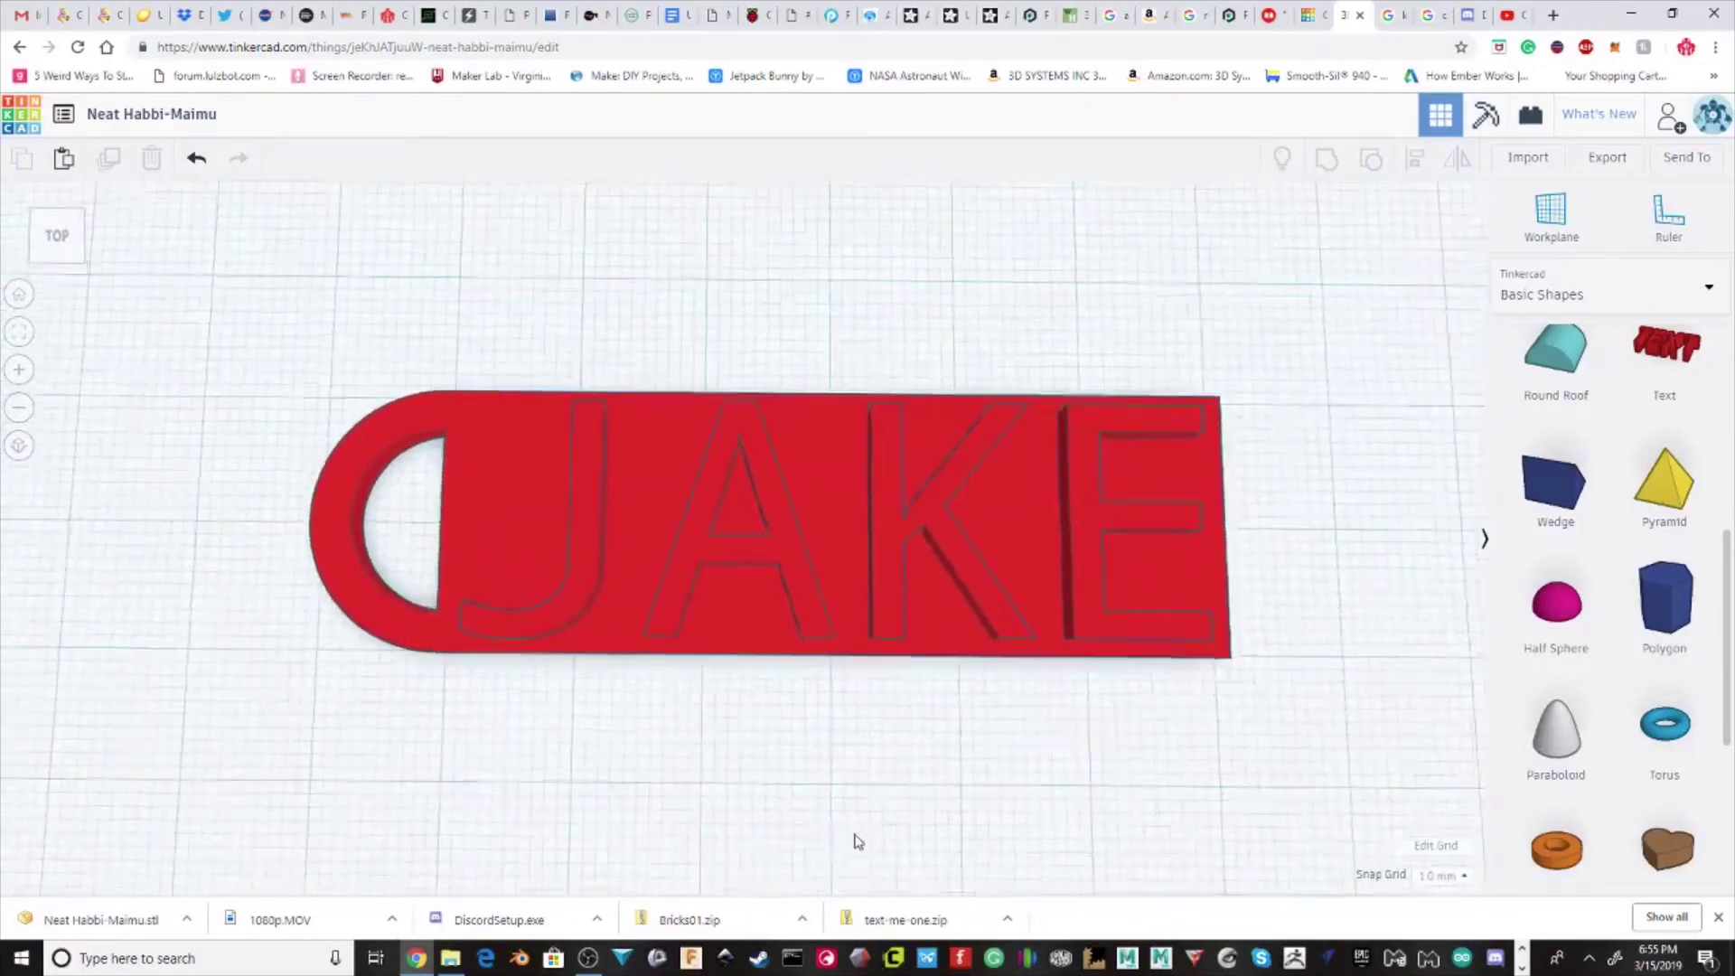